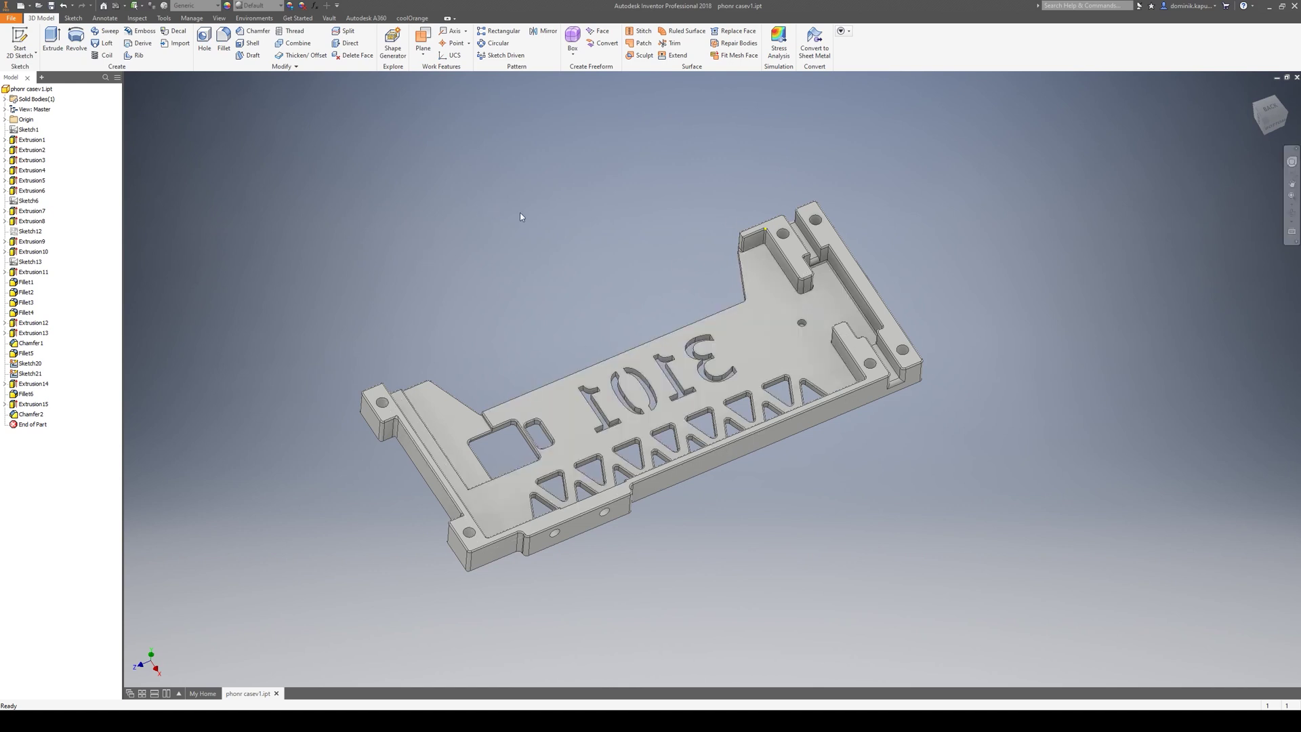
Export the phone case part from Inventor in CAD format as the OBJ file "phonr casev1.obj" in the Skystone folder
{"action": "middle_click_drag", "start_coordinate": [521, 217], "coordinate": [589, 270], "text": "shift"}
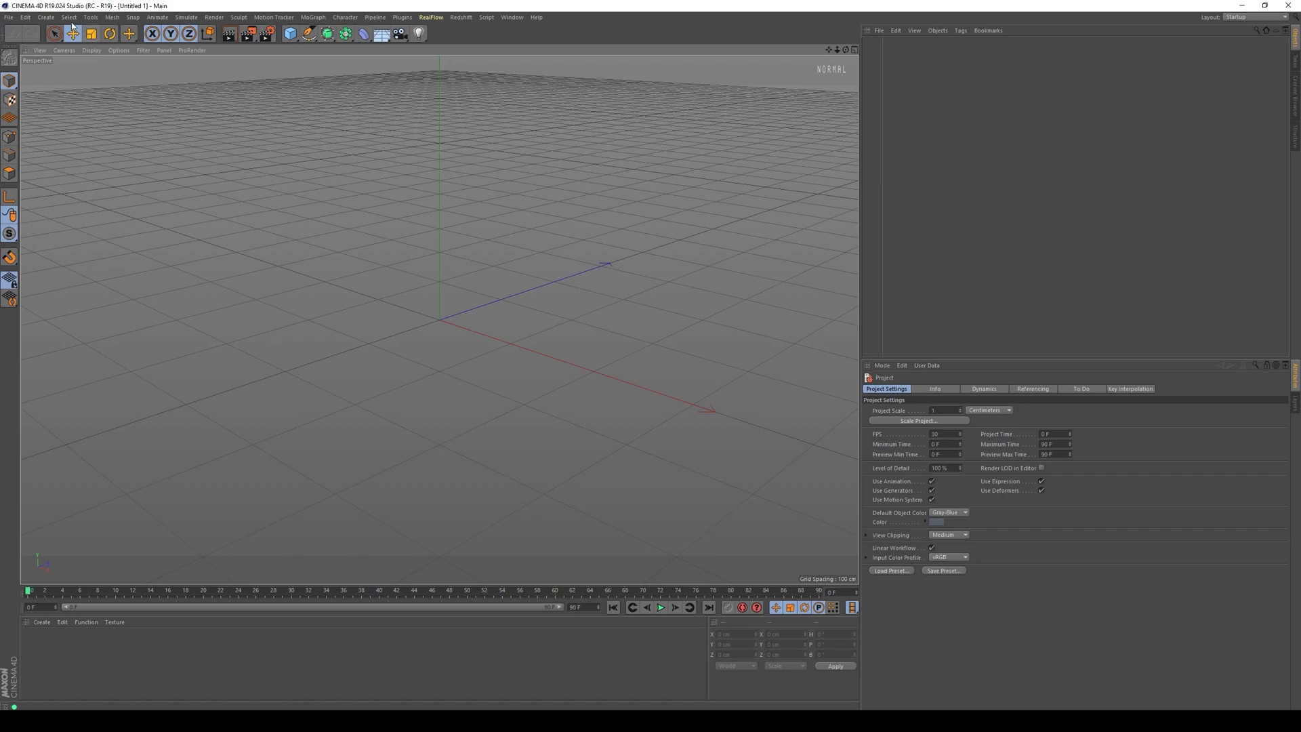
{"action": "left_click", "coordinate": [1237, 6]}
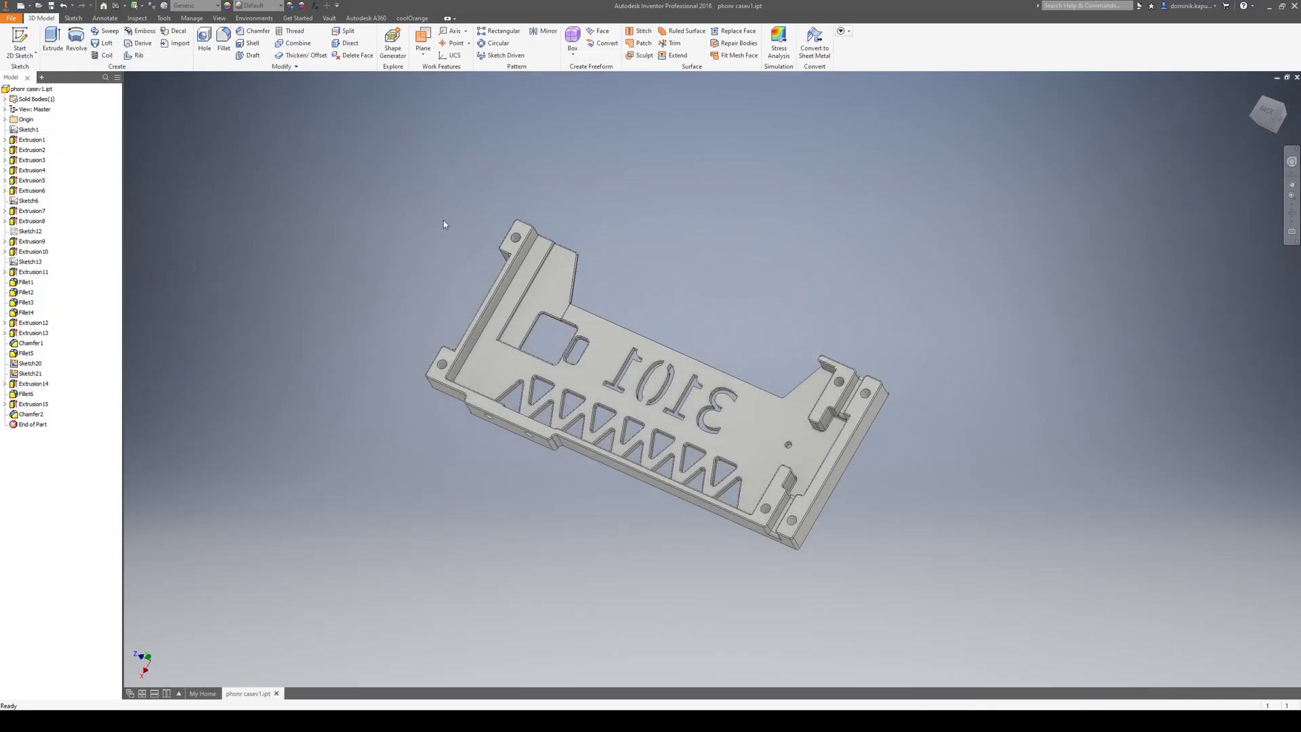
{"action": "left_click", "coordinate": [10, 18]}
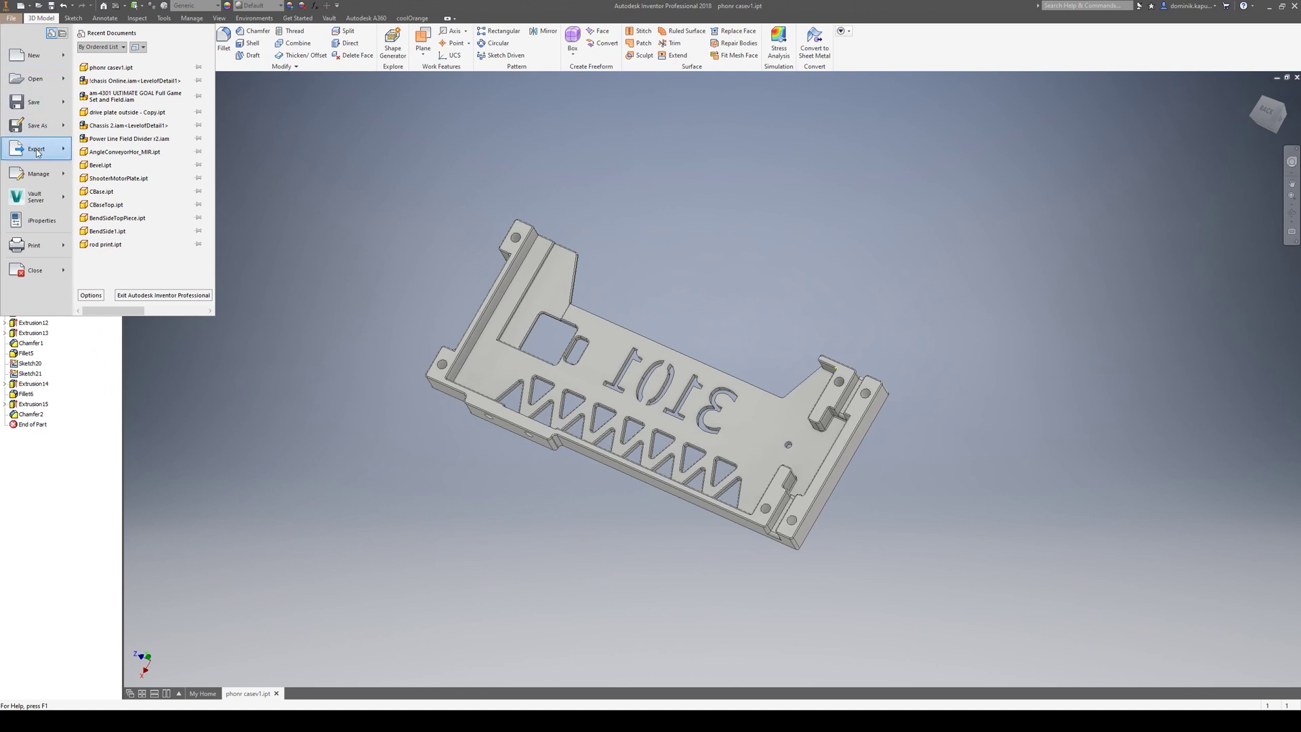
{"action": "mouse_move", "coordinate": [36, 149]}
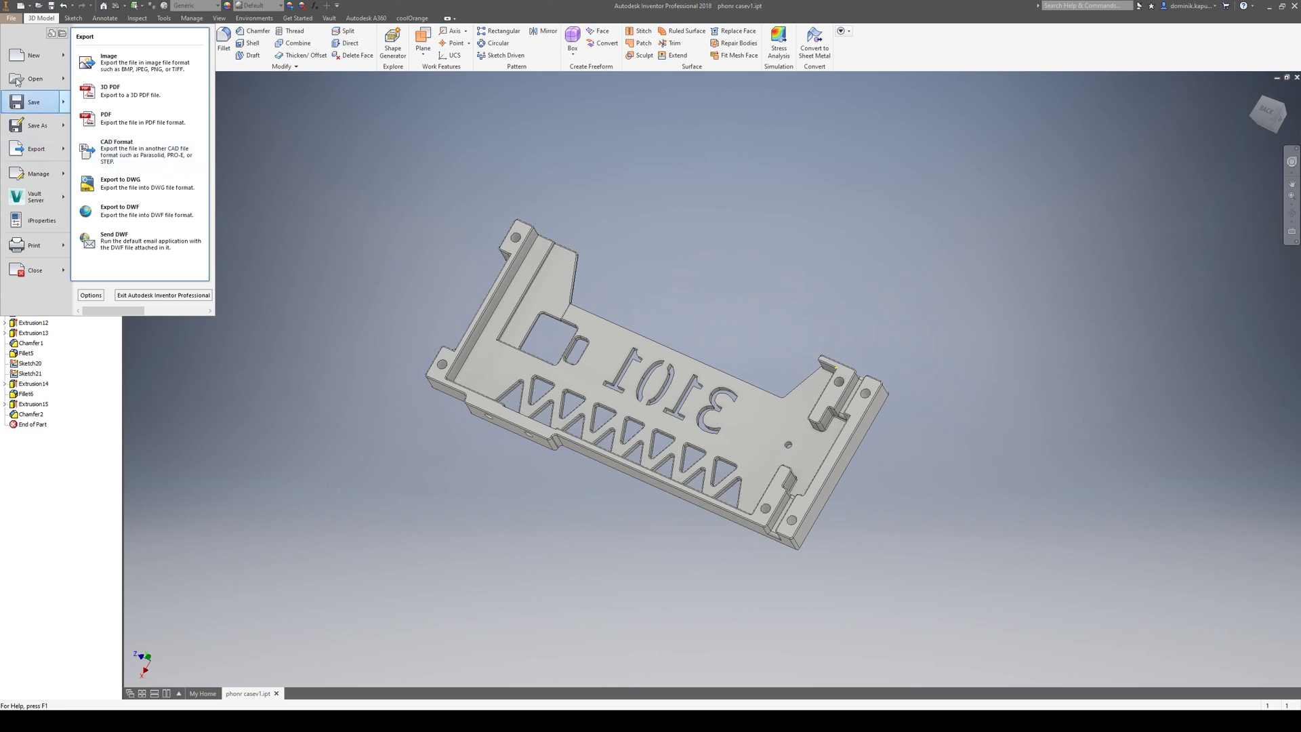
{"action": "left_click", "coordinate": [11, 20]}
{"action": "left_click", "coordinate": [11, 20]}
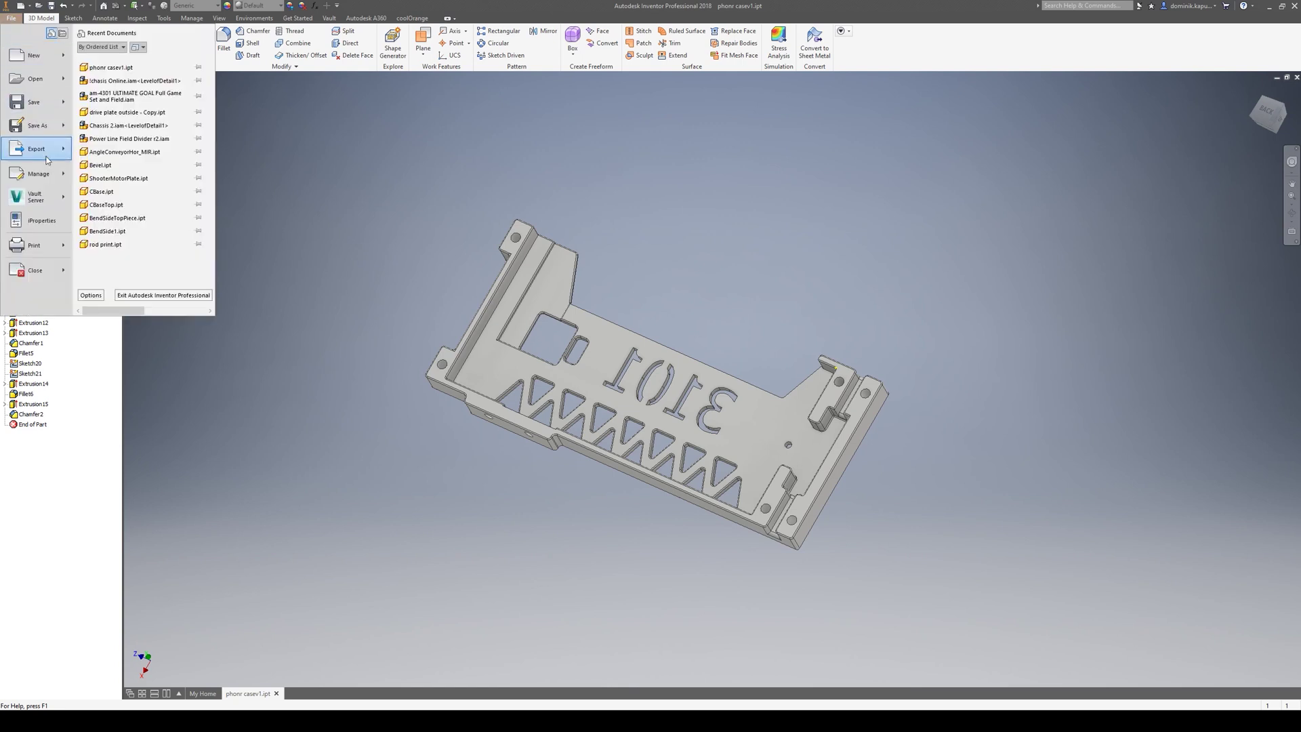
{"action": "mouse_move", "coordinate": [47, 160]}
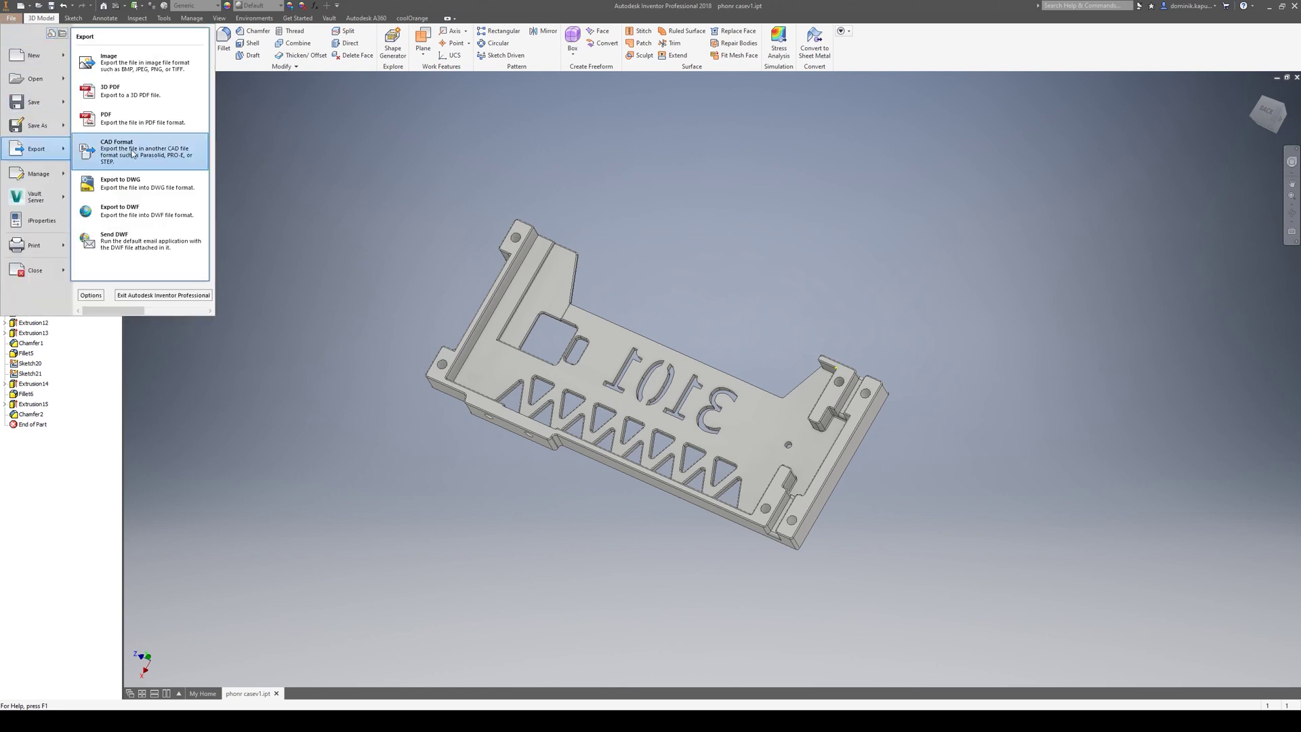
{"action": "left_click", "coordinate": [133, 154]}
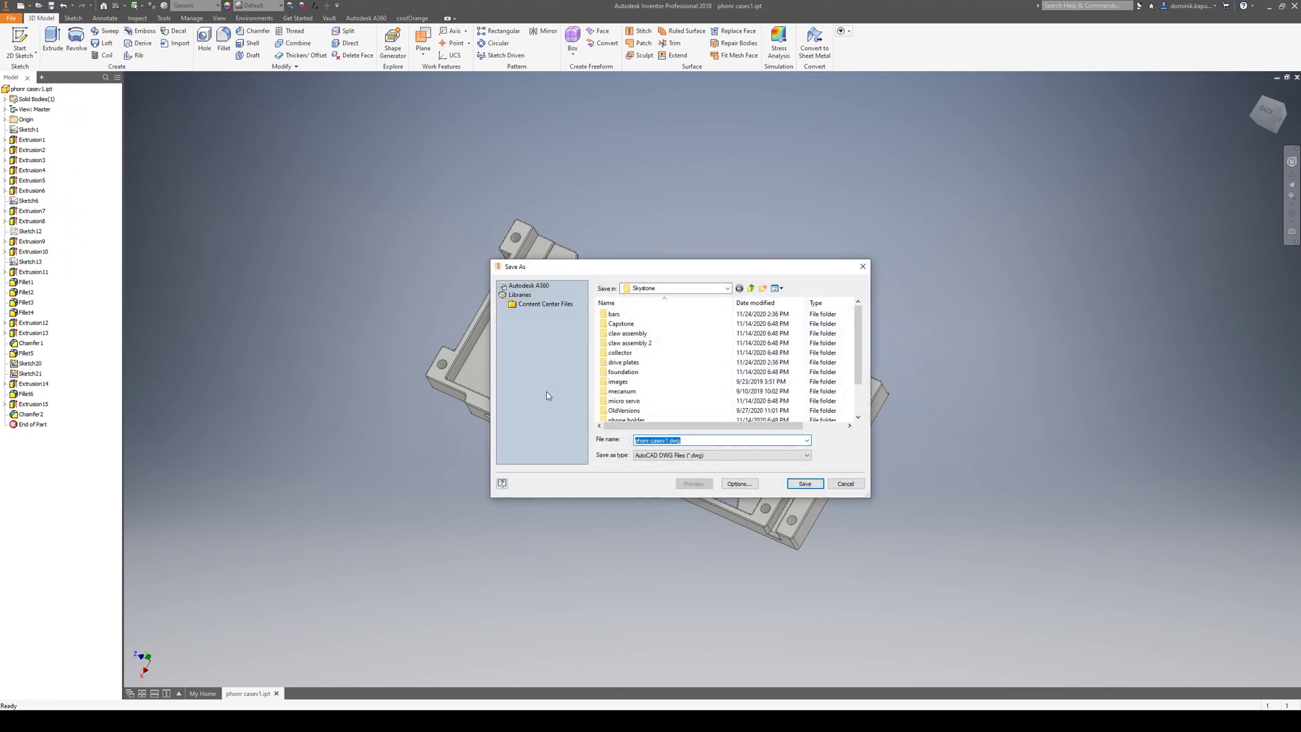
{"action": "left_click", "coordinate": [704, 455]}
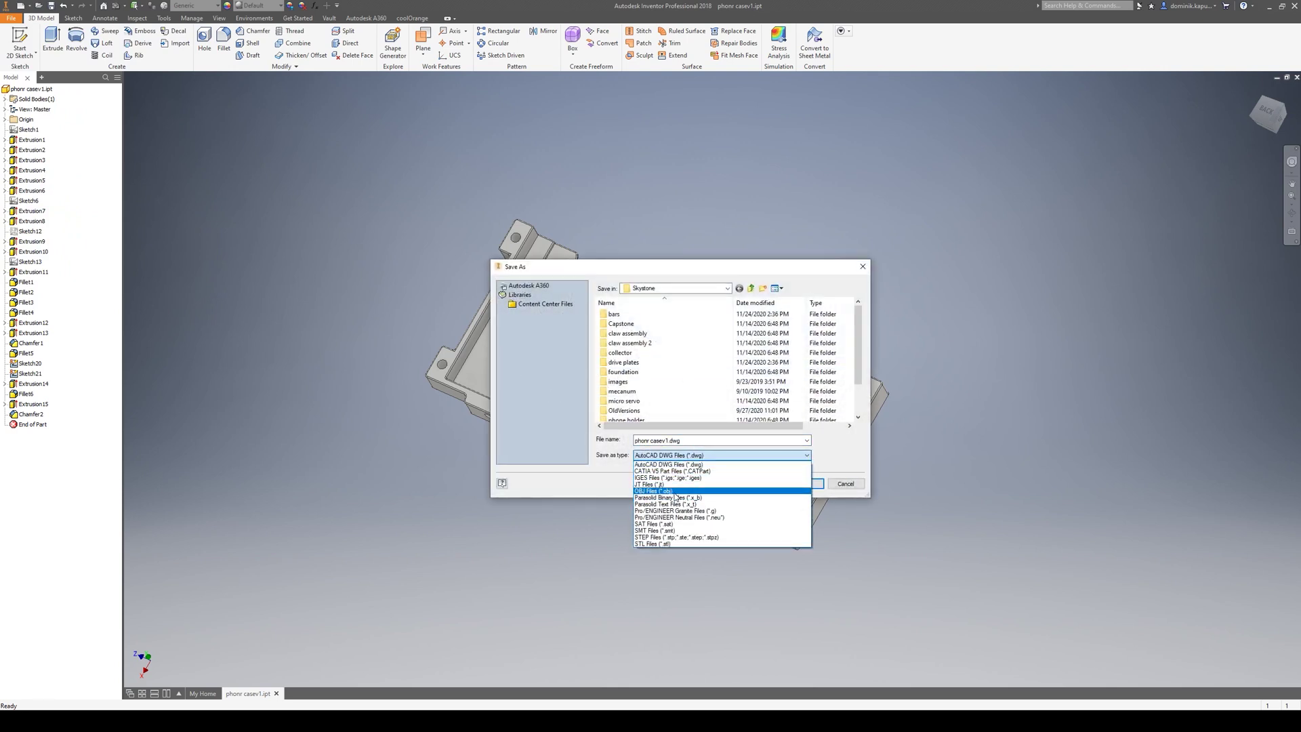
{"action": "left_click", "coordinate": [674, 492]}
{"action": "scroll", "coordinate": [661, 392], "scroll_direction": "down", "scroll_amount": 2}
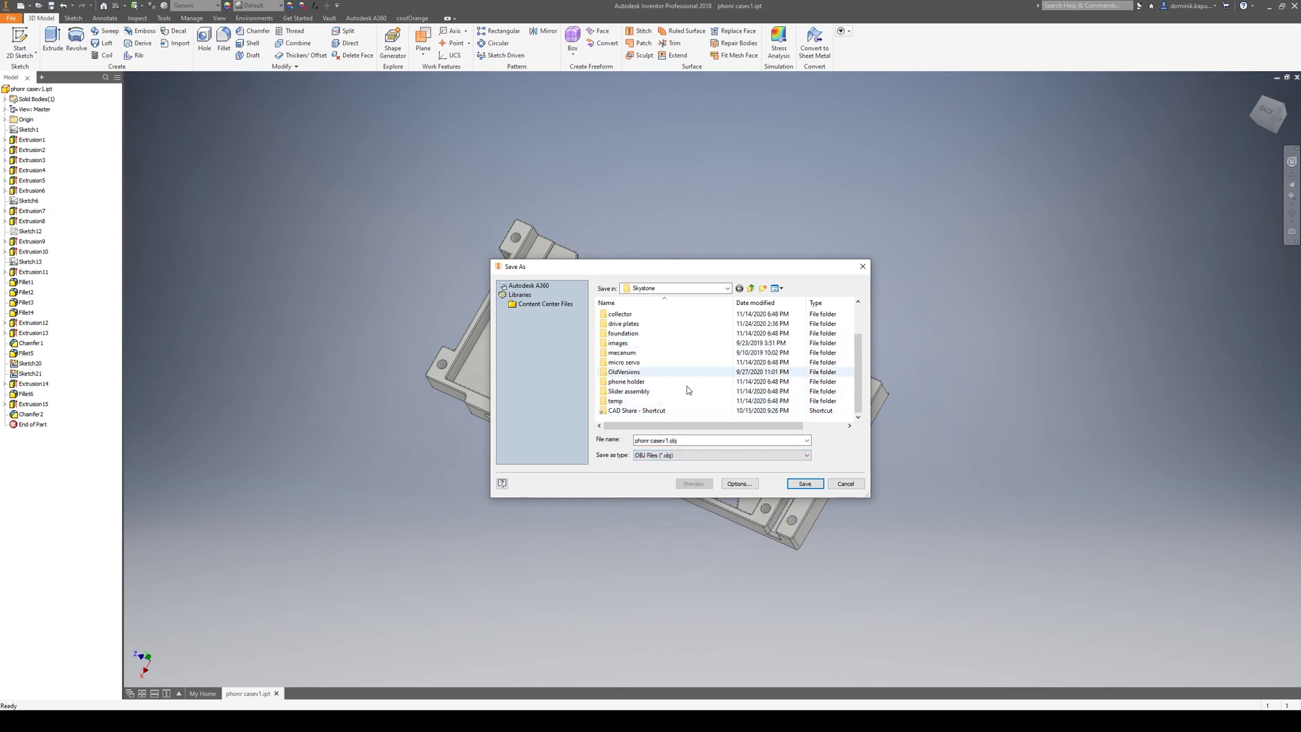
{"action": "left_click", "coordinate": [803, 483]}
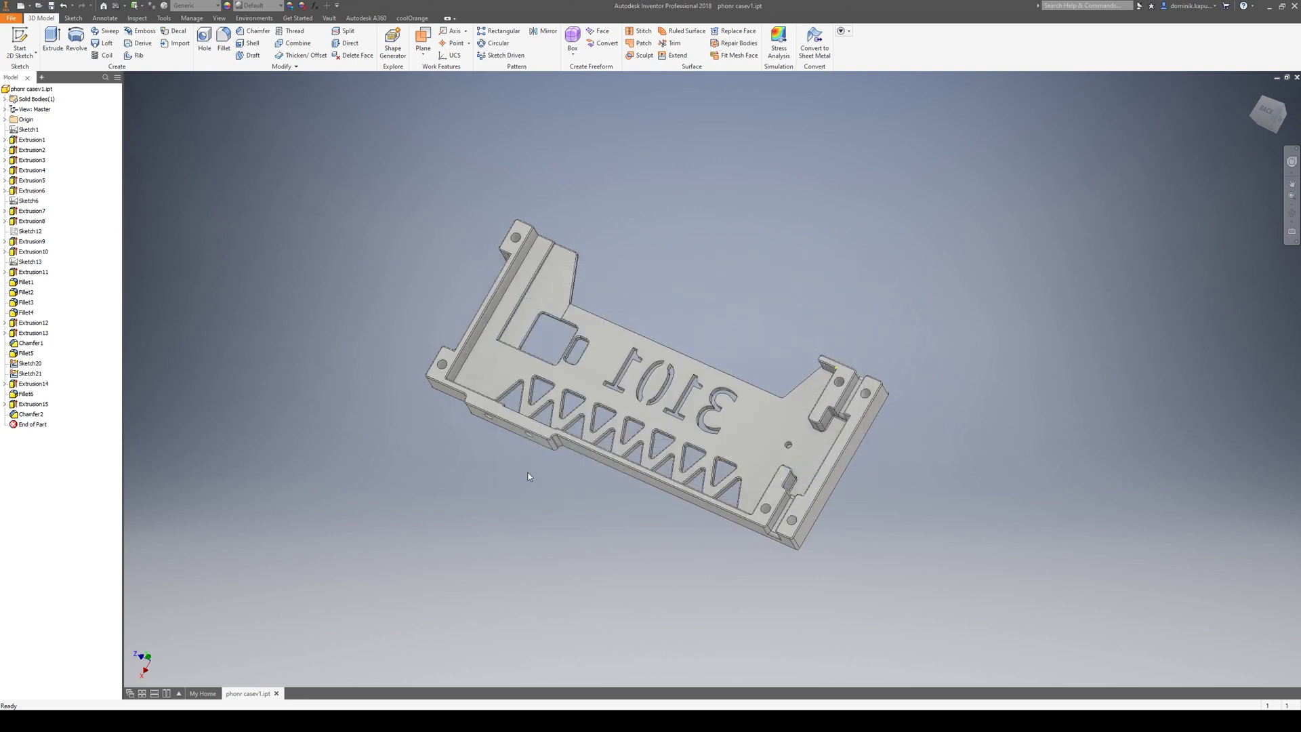
Try the Brep, Medium and High resolutions in the OBJ export options, leaving the options and the export without saving
{"action": "left_click", "coordinate": [11, 18]}
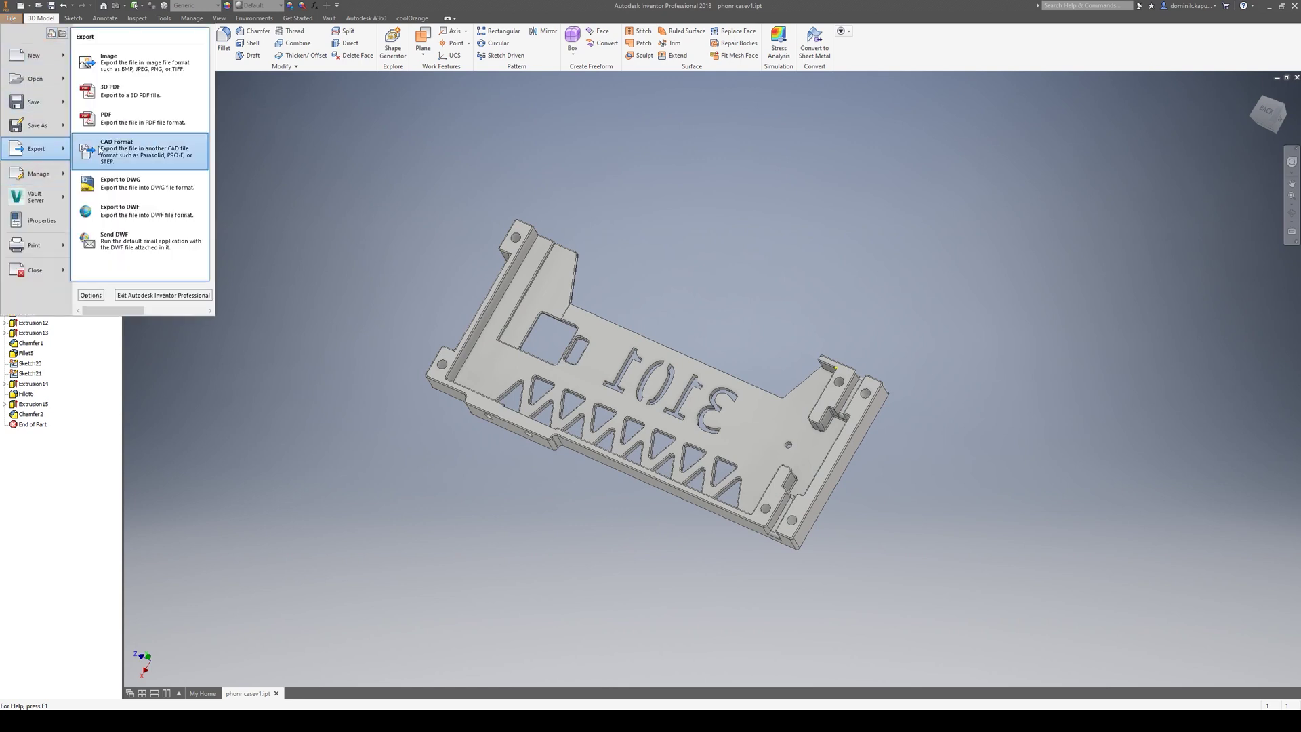
{"action": "key", "text": "Escape"}
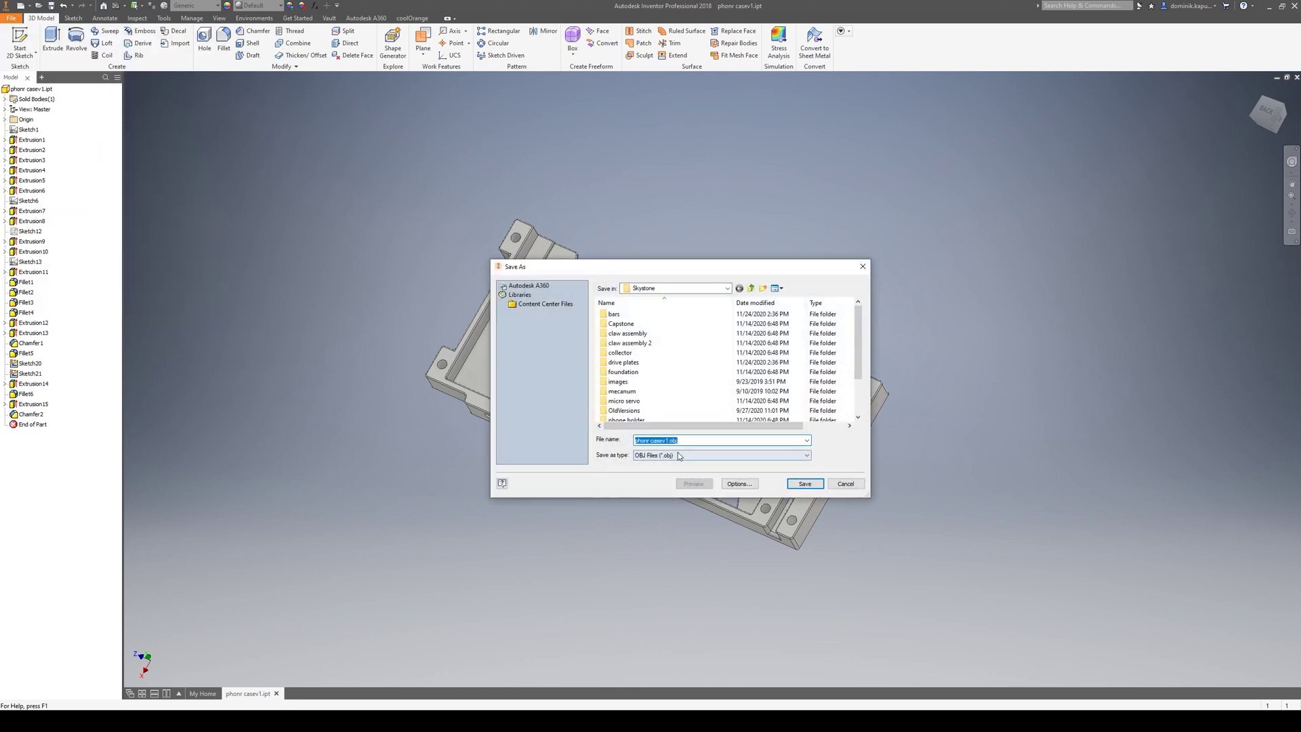
{"action": "left_click", "coordinate": [738, 483]}
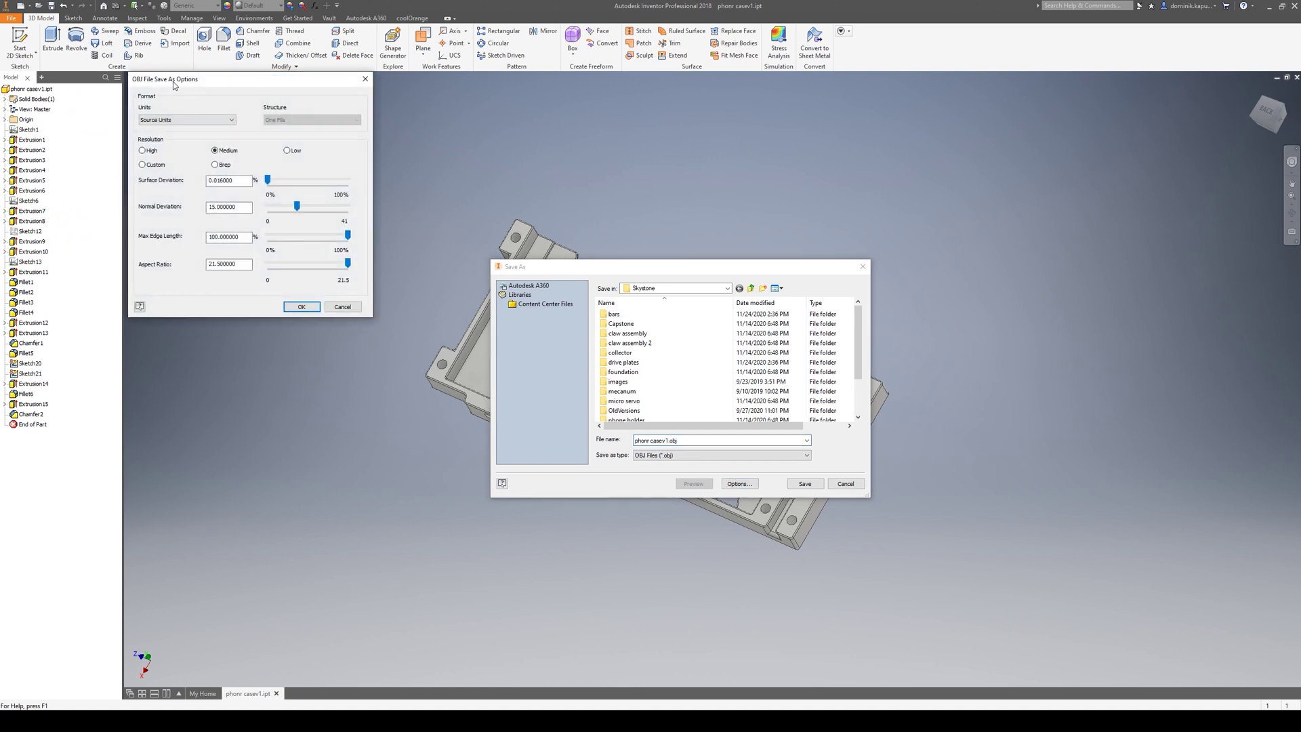
{"action": "left_click_drag", "start_coordinate": [174, 85], "coordinate": [828, 219]}
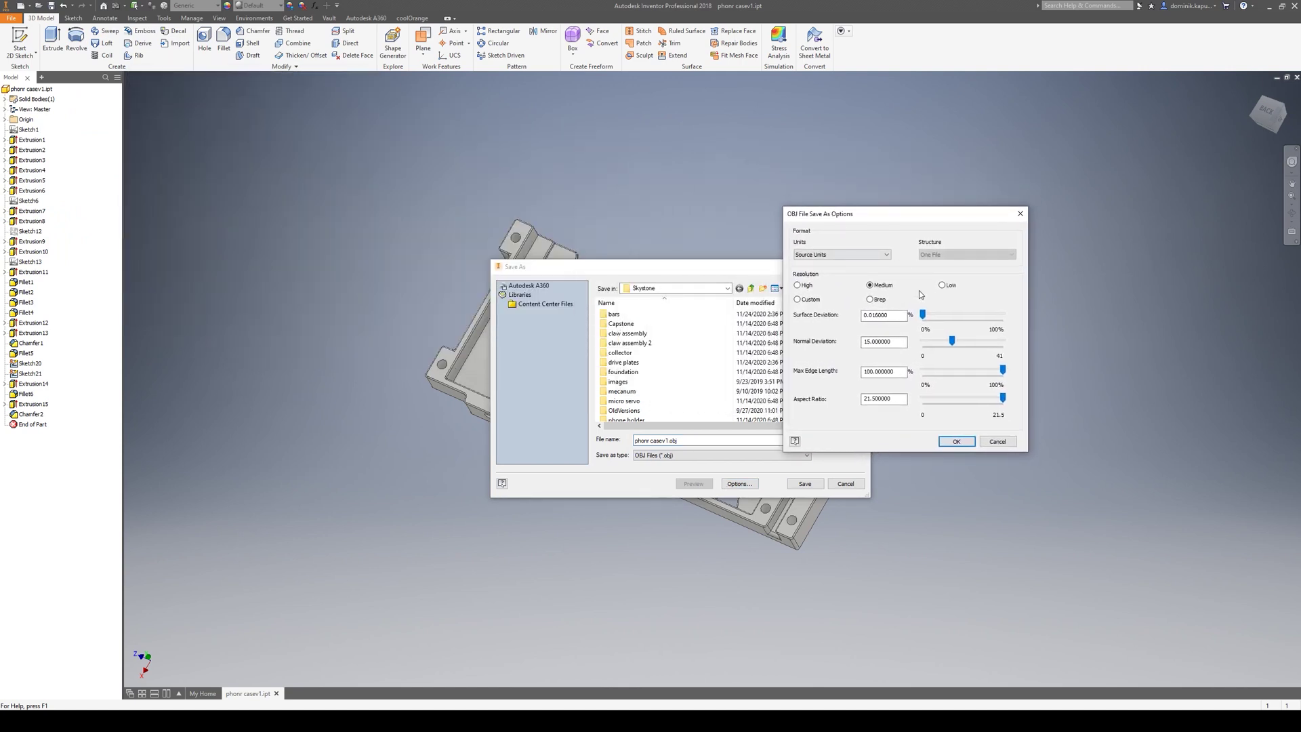
{"action": "left_click", "coordinate": [872, 300]}
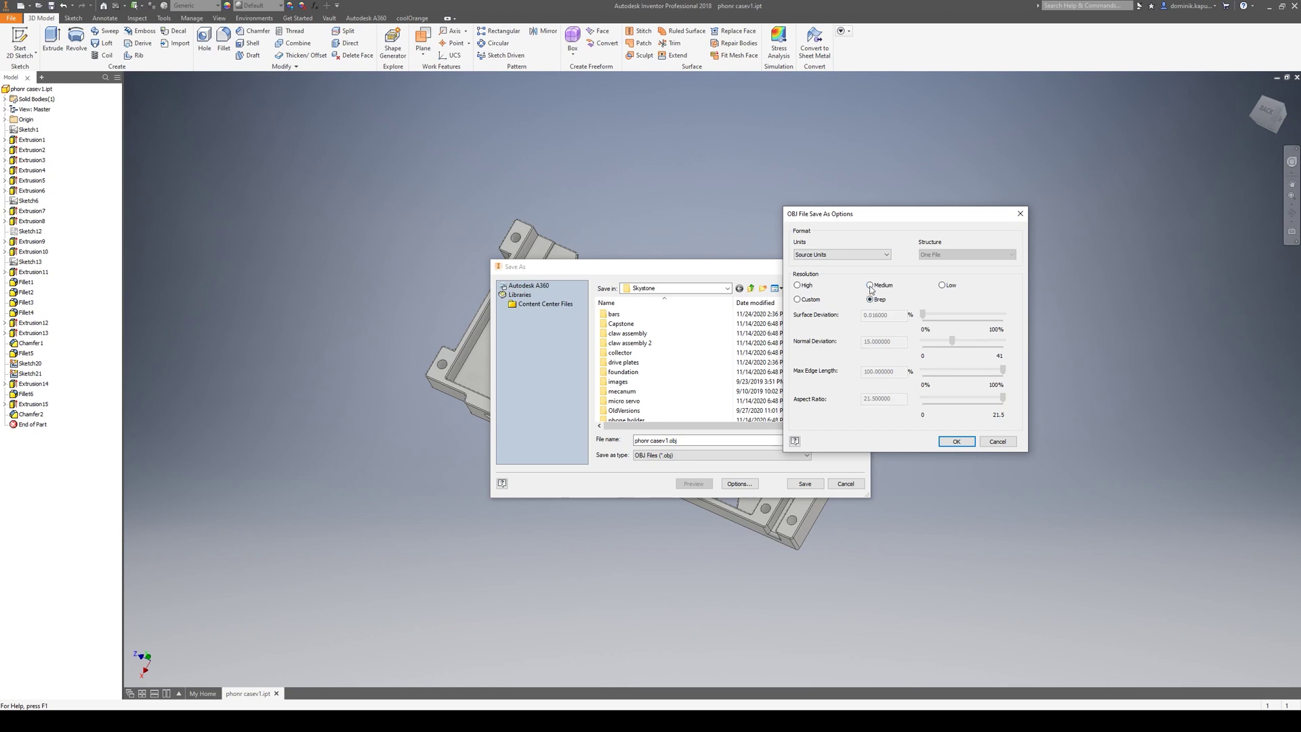
{"action": "left_click", "coordinate": [871, 287]}
{"action": "left_click", "coordinate": [799, 287]}
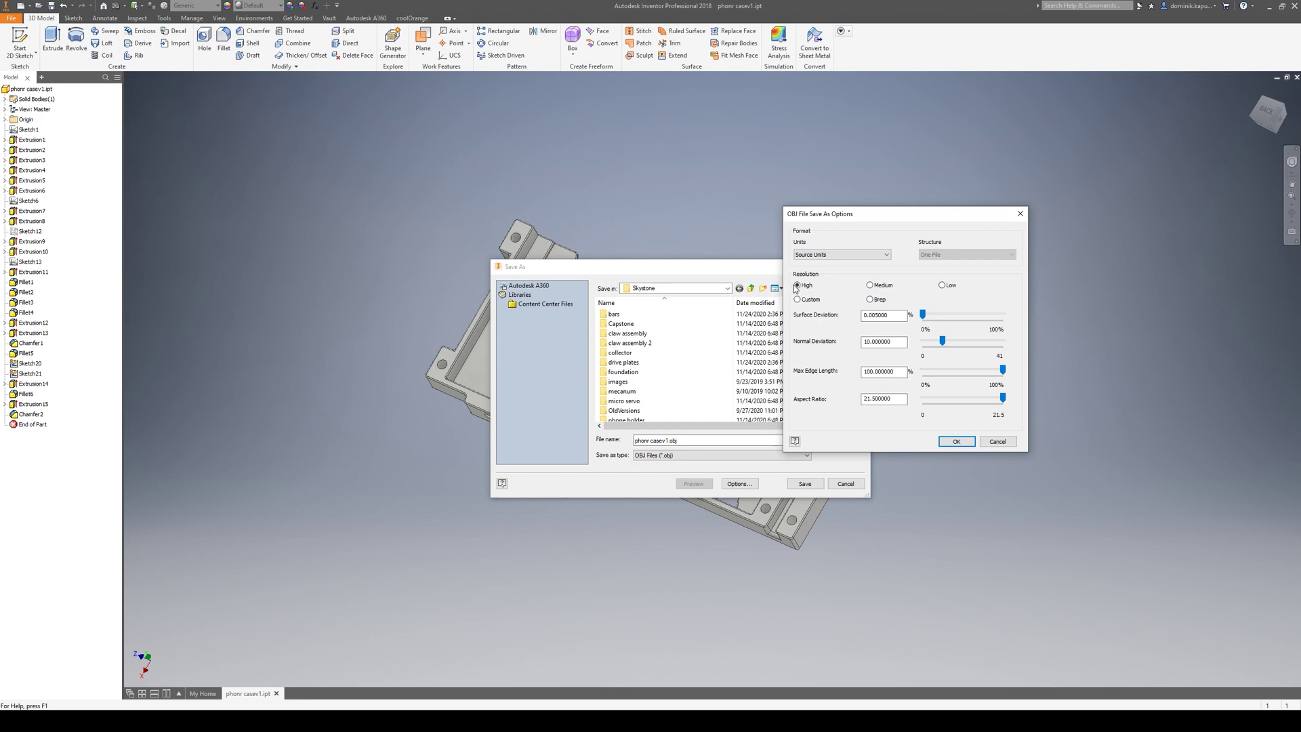
{"action": "left_click", "coordinate": [874, 287]}
{"action": "left_click", "coordinate": [996, 441]}
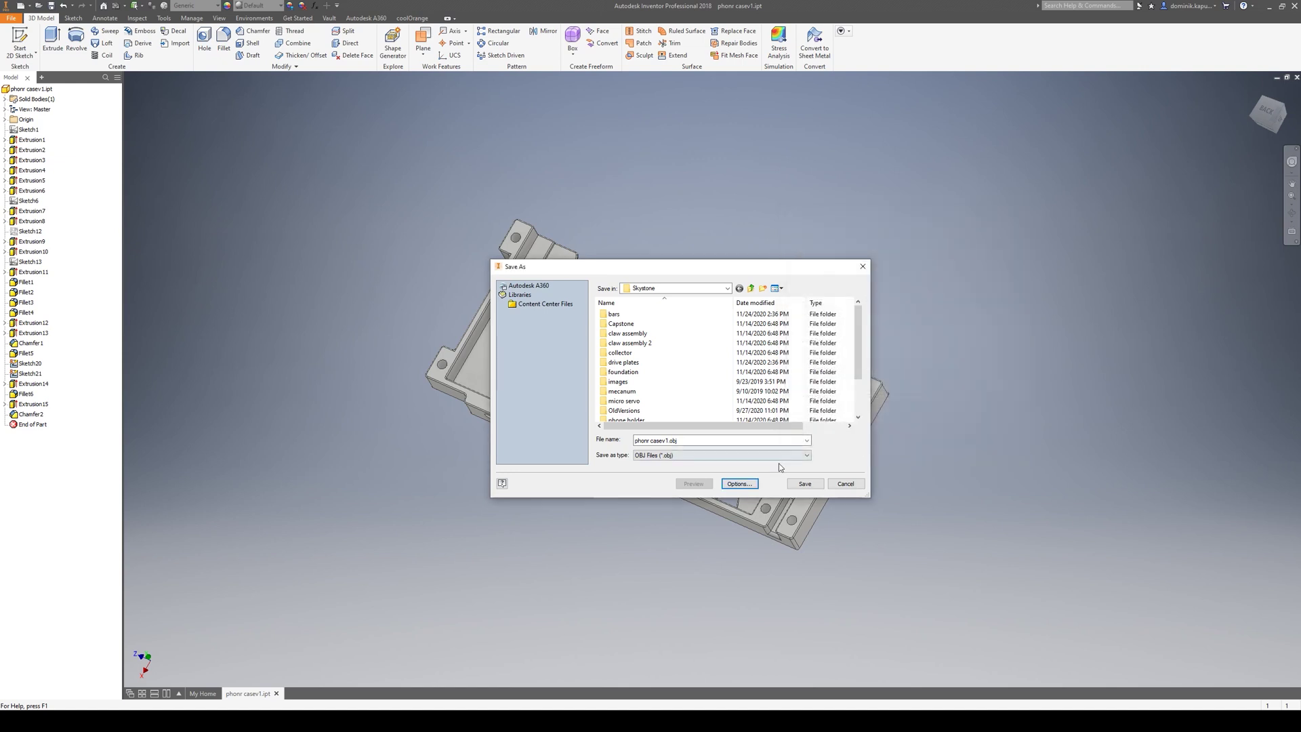
{"action": "left_click", "coordinate": [844, 483]}
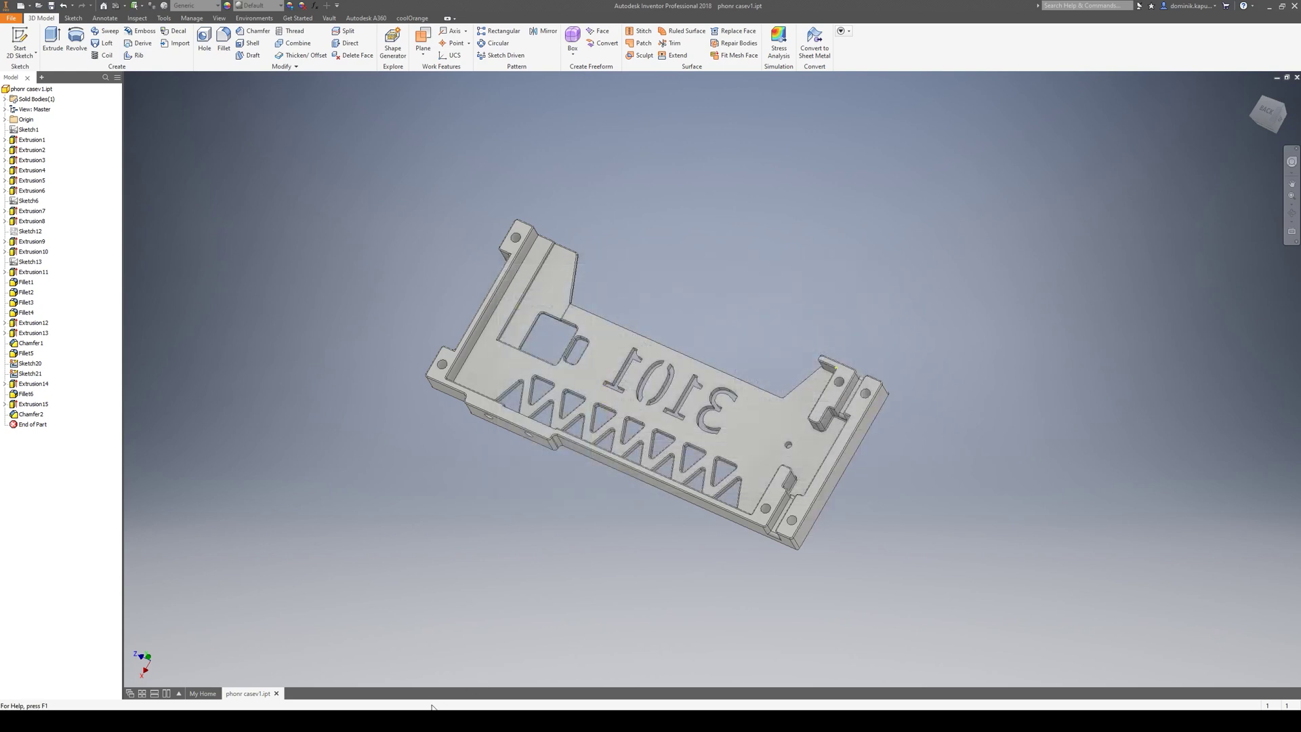
Switch to Cinema 4D, start merging a file into the project and select "phonr casev1.obj" in the Skystone folder of all cad
{"action": "mouse_move", "coordinate": [411, 721]}
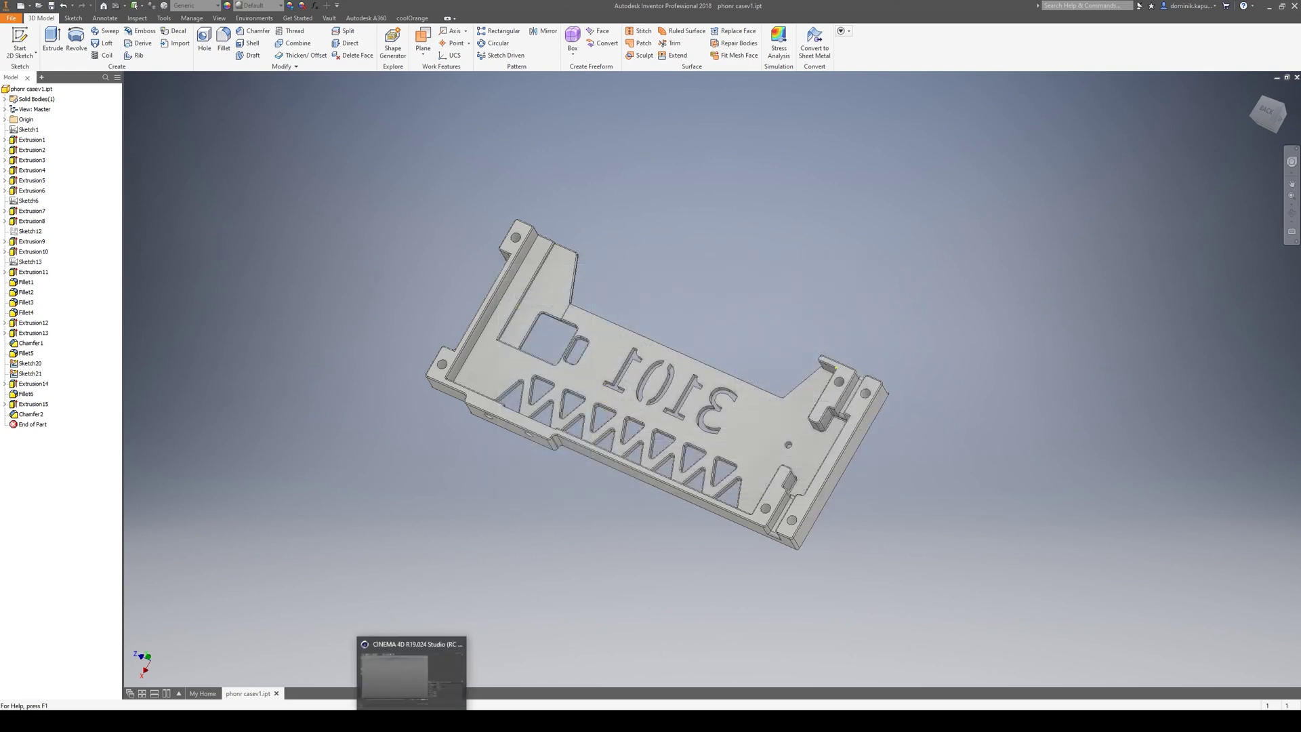
{"action": "left_click", "coordinate": [413, 674]}
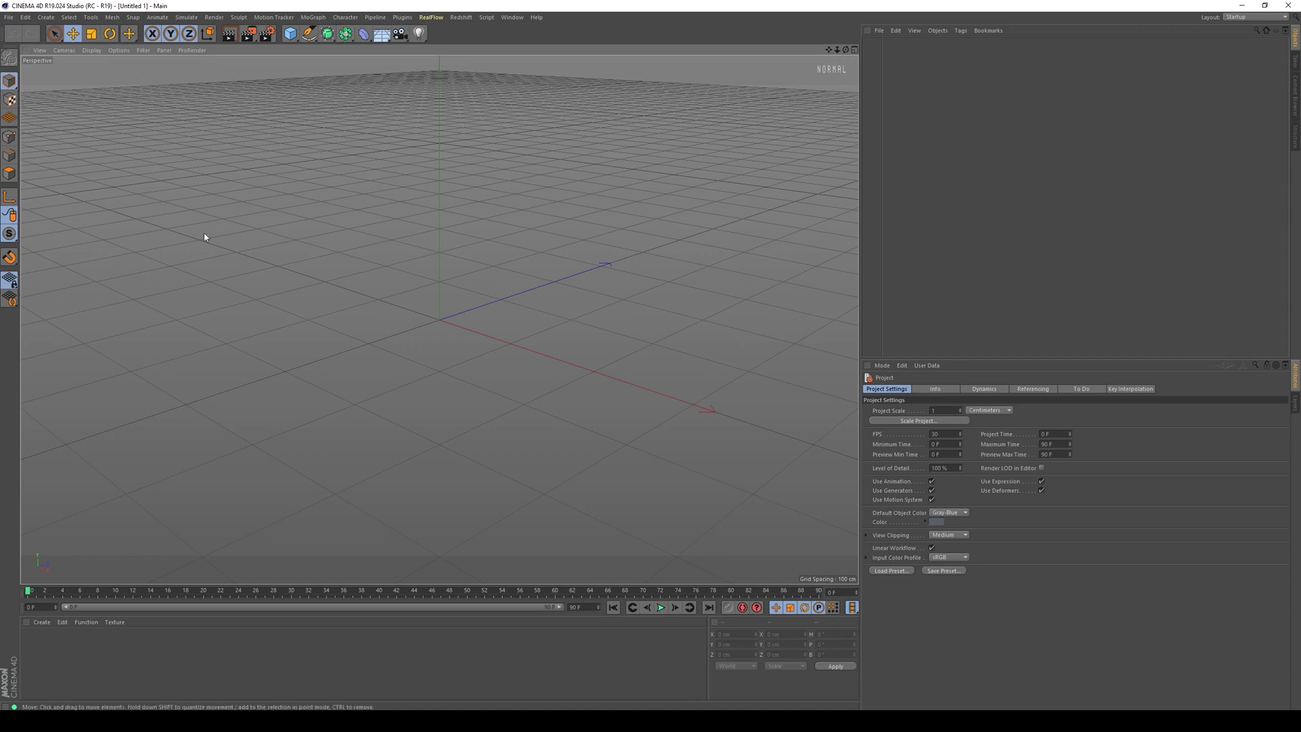
{"action": "left_click", "coordinate": [8, 17]}
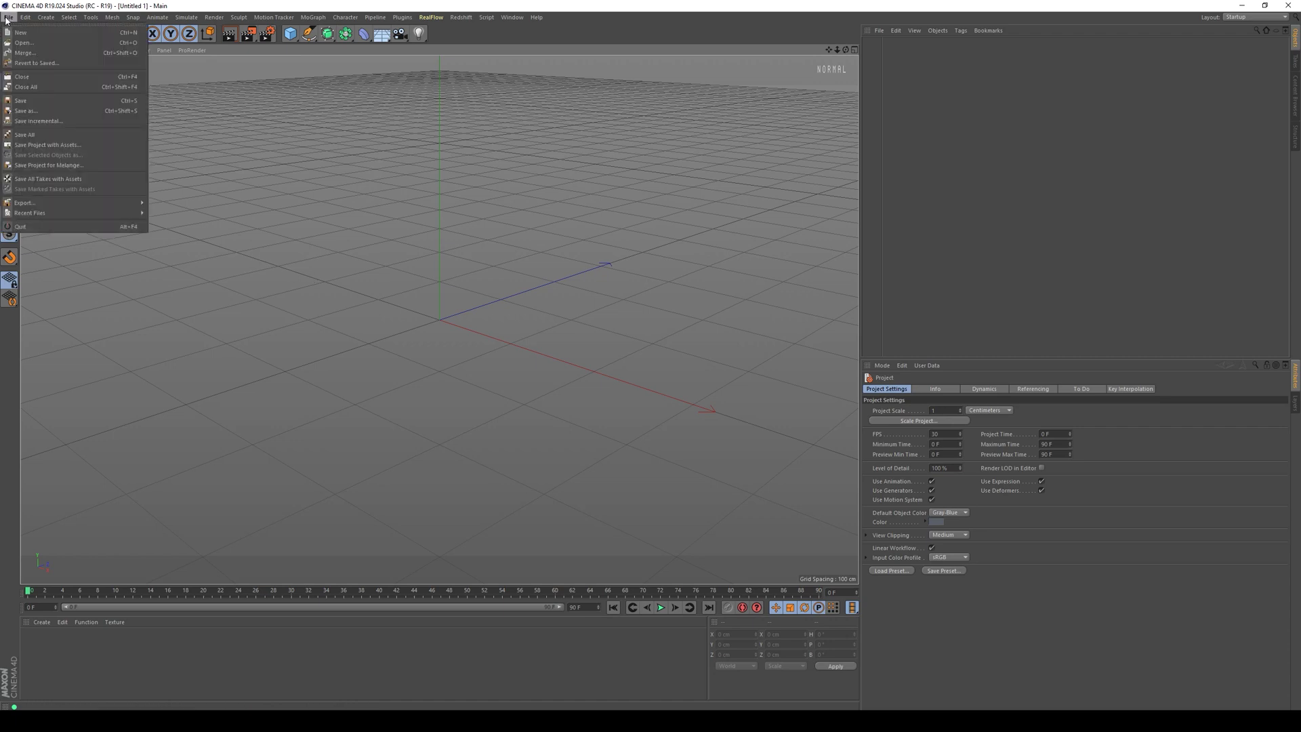
{"action": "left_click", "coordinate": [24, 53]}
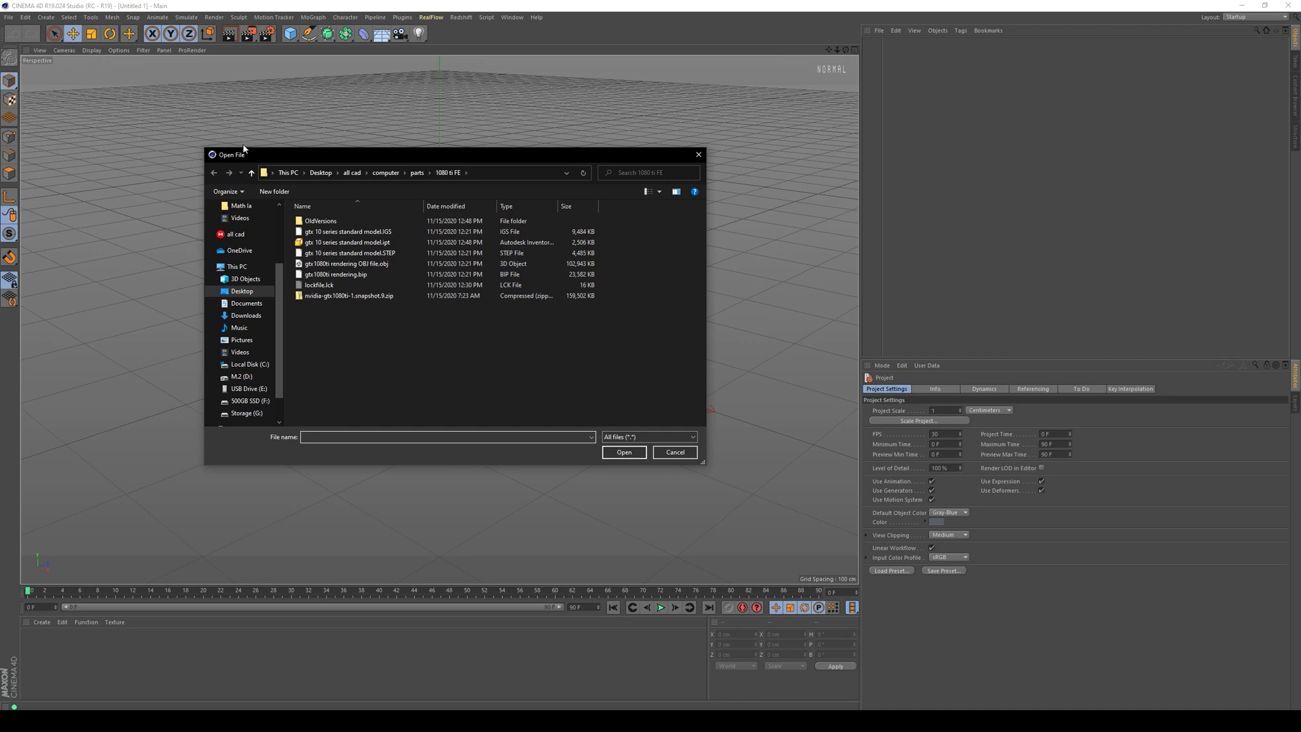
{"action": "left_click", "coordinate": [352, 173]}
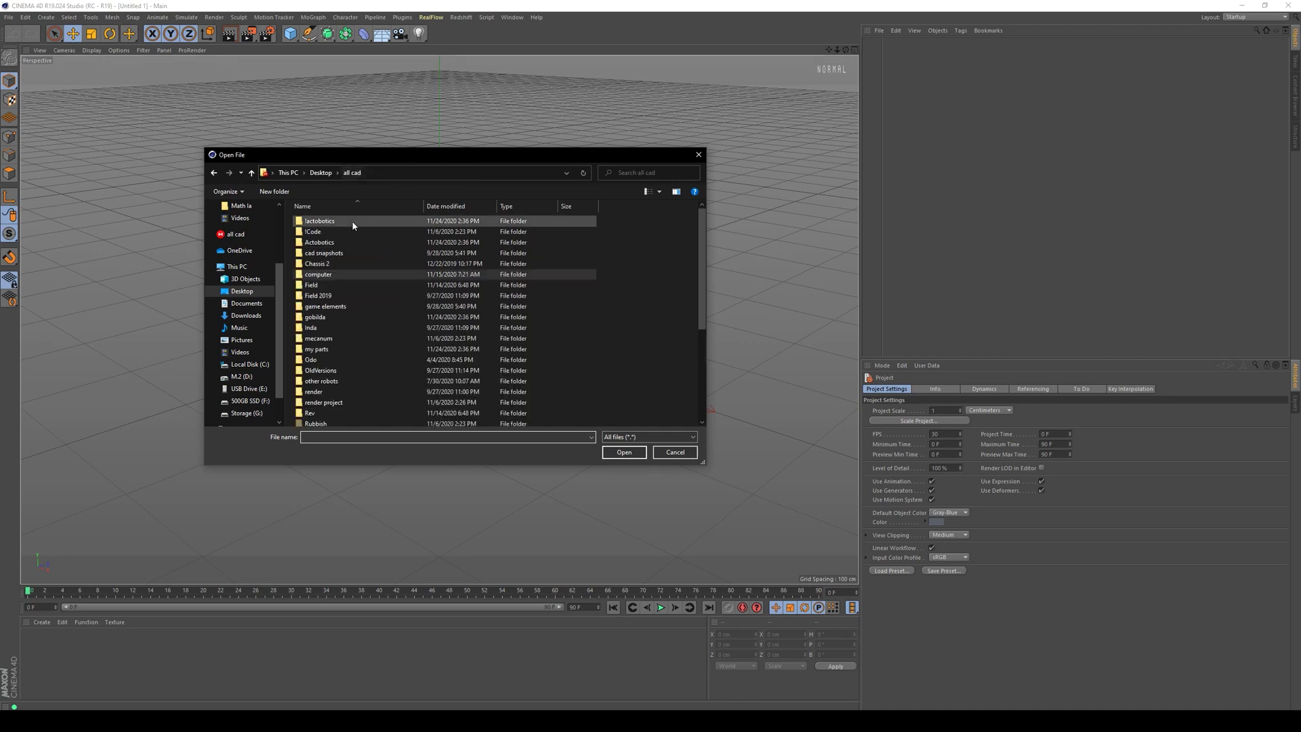
{"action": "scroll", "coordinate": [352, 397], "scroll_direction": "down", "scroll_amount": 5}
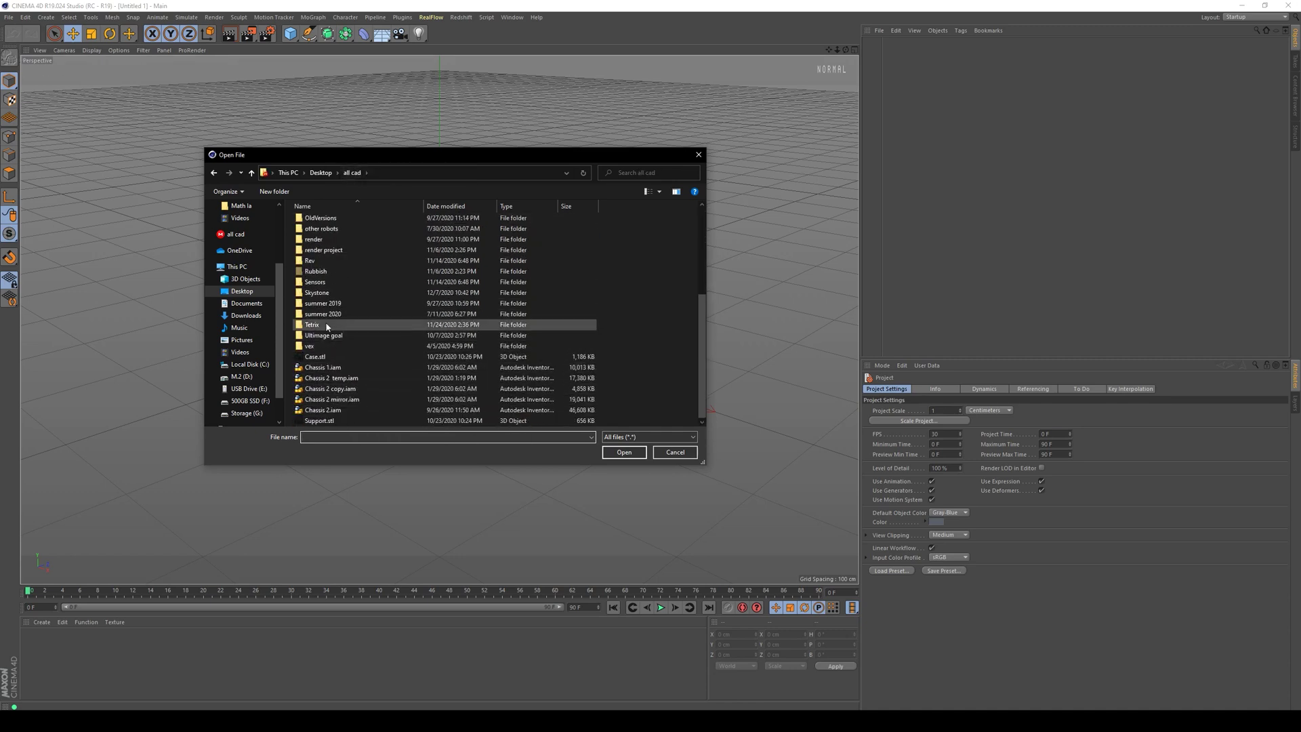
{"action": "double_click", "coordinate": [317, 292]}
{"action": "scroll", "coordinate": [382, 330], "scroll_direction": "down", "scroll_amount": 5}
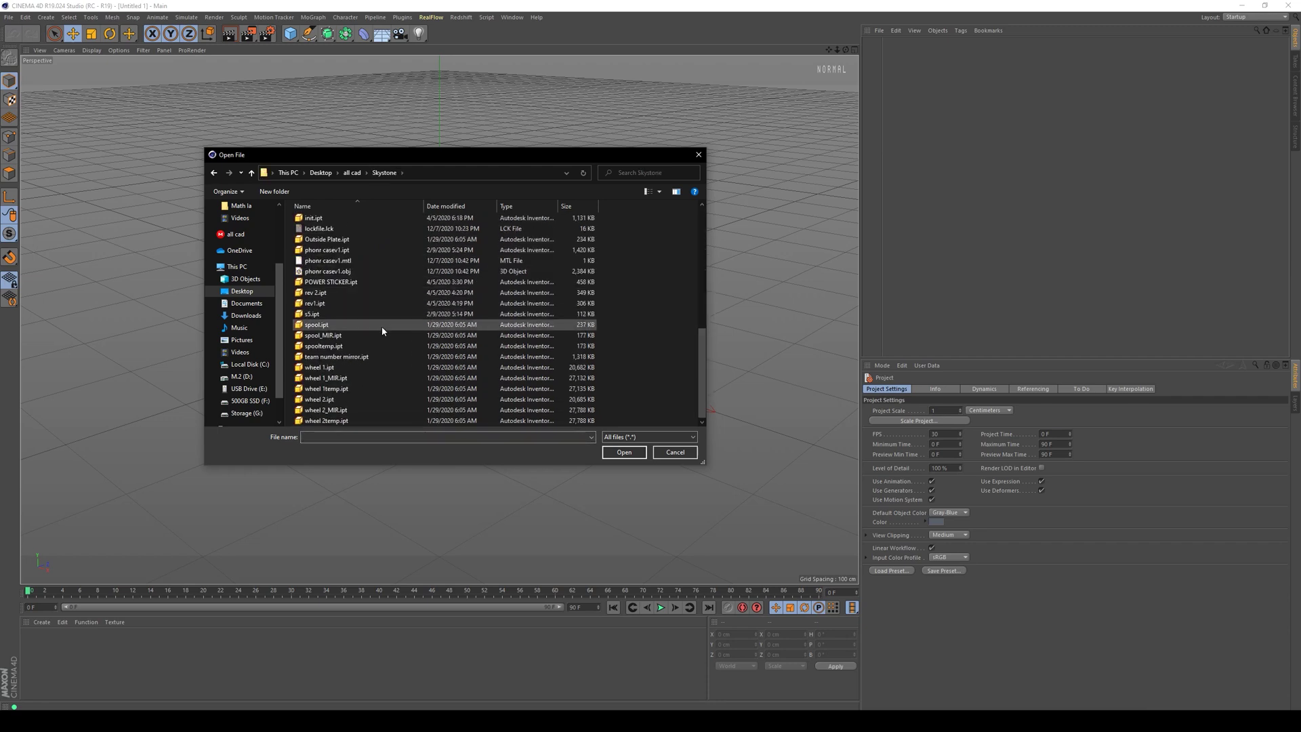
{"action": "left_click", "coordinate": [329, 273]}
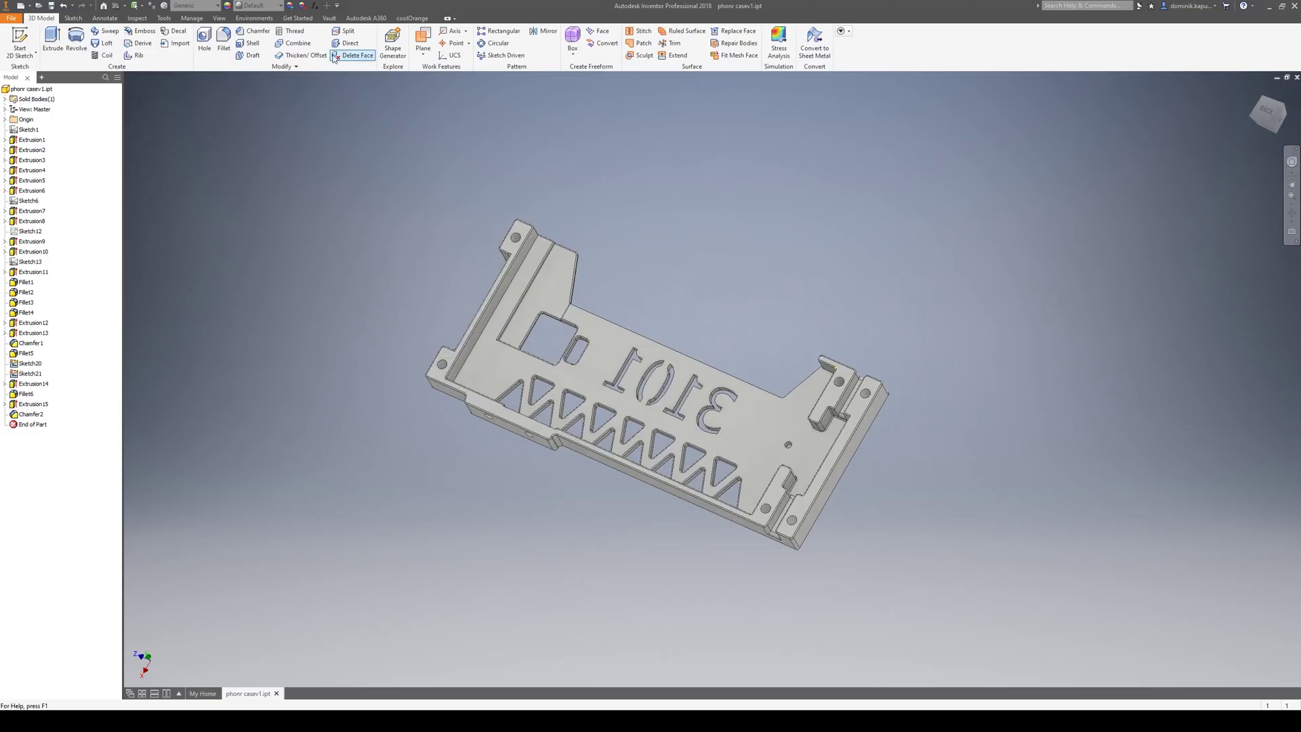
{"action": "left_click", "coordinate": [267, 6]}
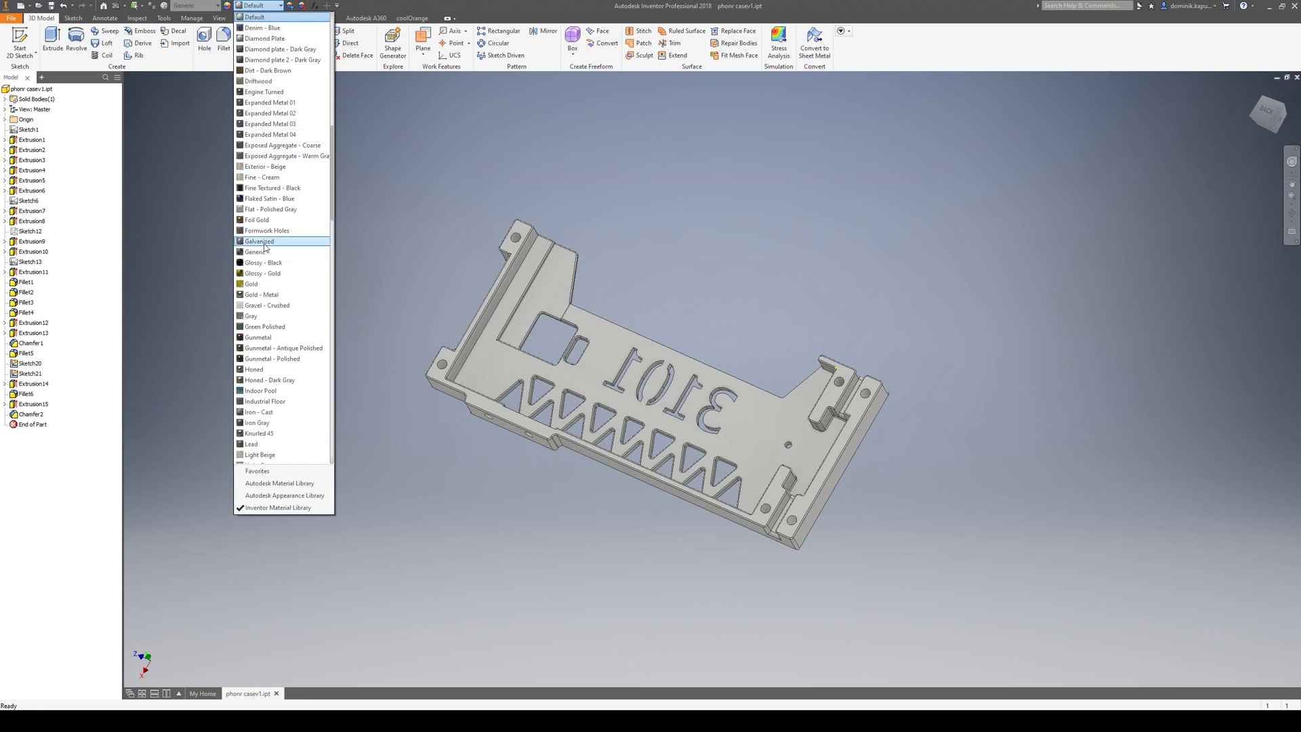
{"action": "left_click", "coordinate": [422, 441]}
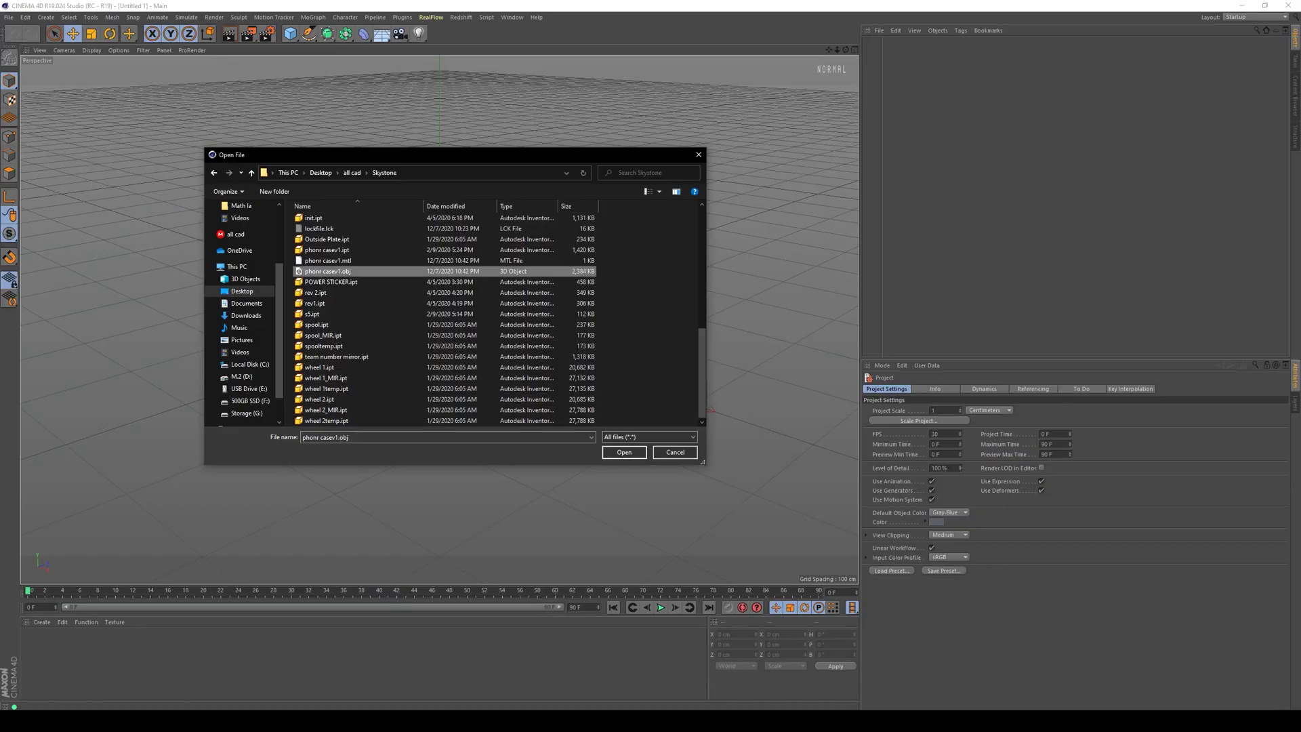
Open the selected OBJ file and import it in centimeters with the Material option set to No Material
{"action": "left_click", "coordinate": [617, 454]}
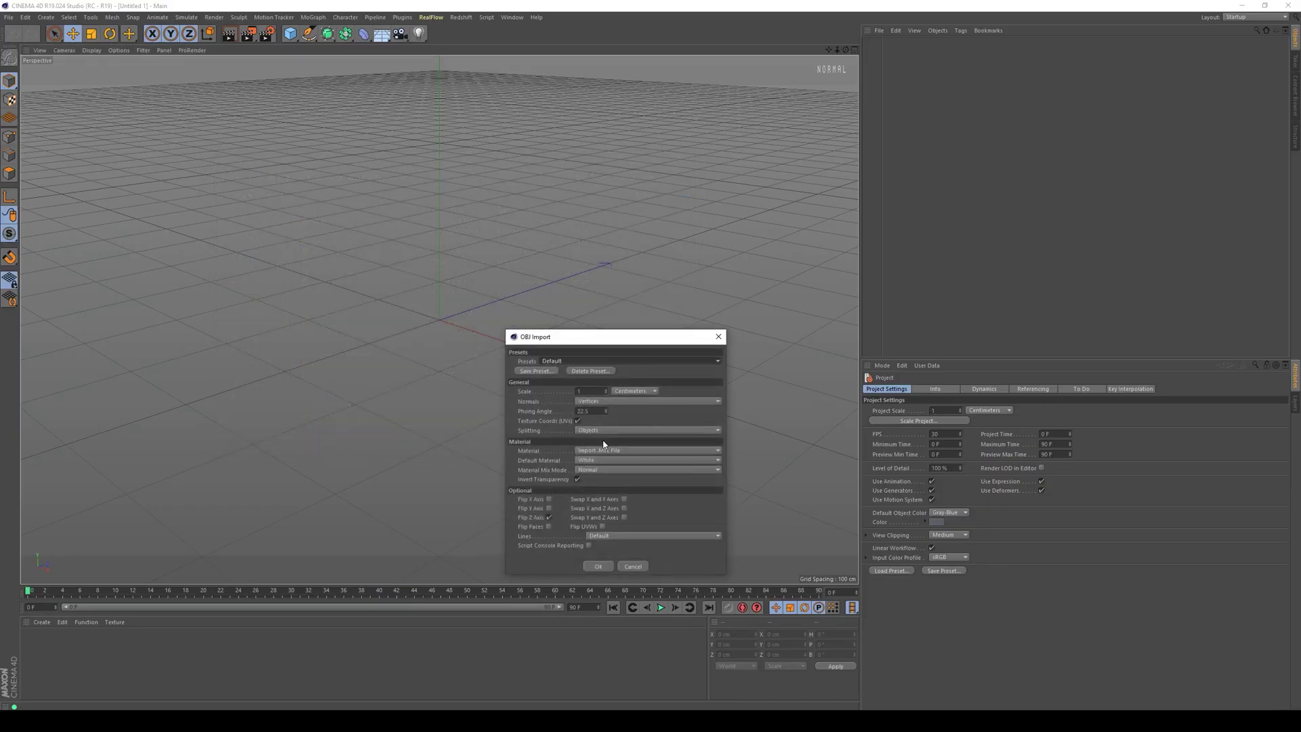
{"action": "left_click_drag", "start_coordinate": [557, 341], "coordinate": [461, 190]}
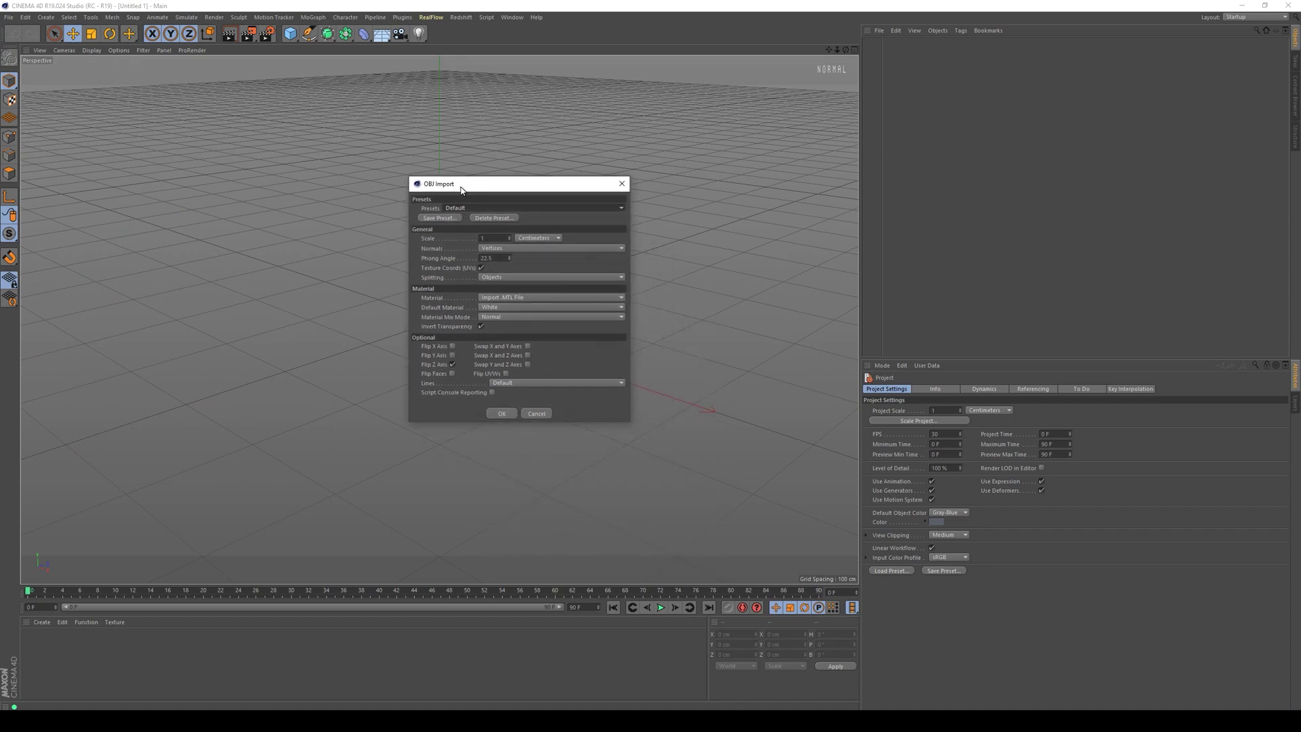
{"action": "left_click", "coordinate": [532, 240]}
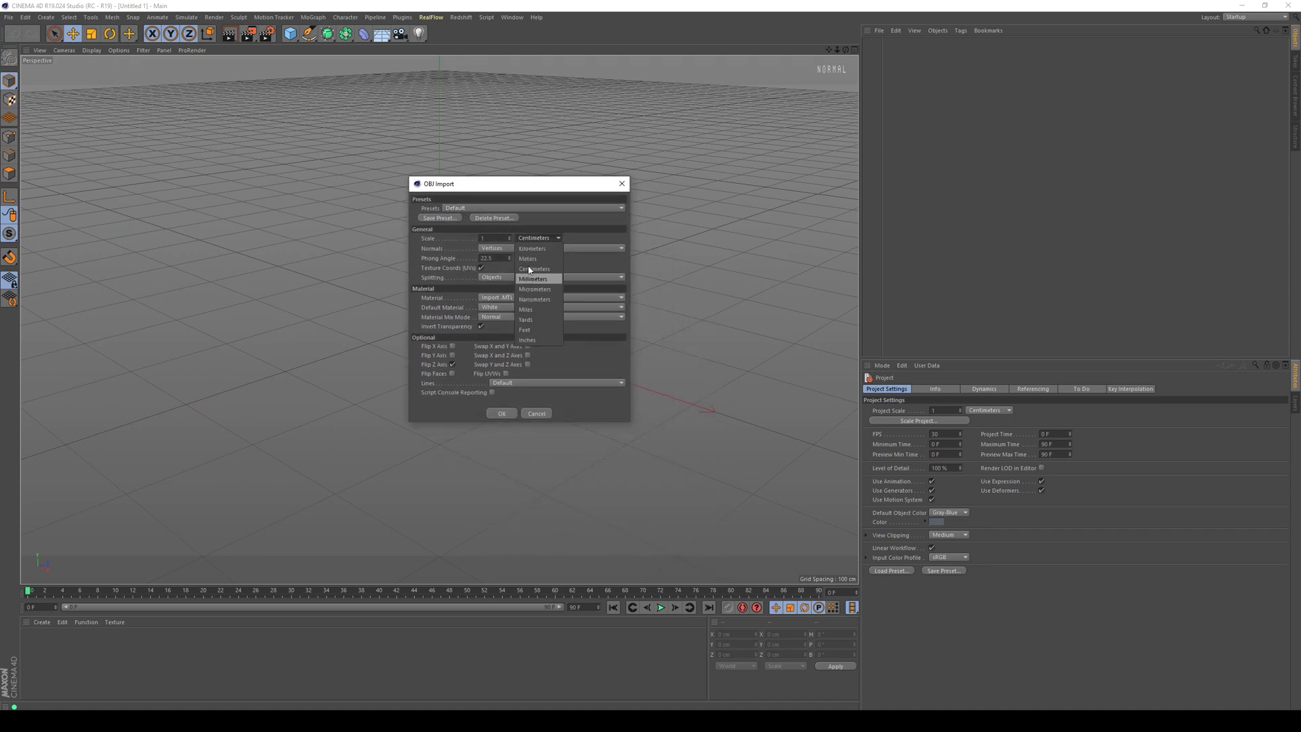
{"action": "left_click", "coordinate": [533, 242]}
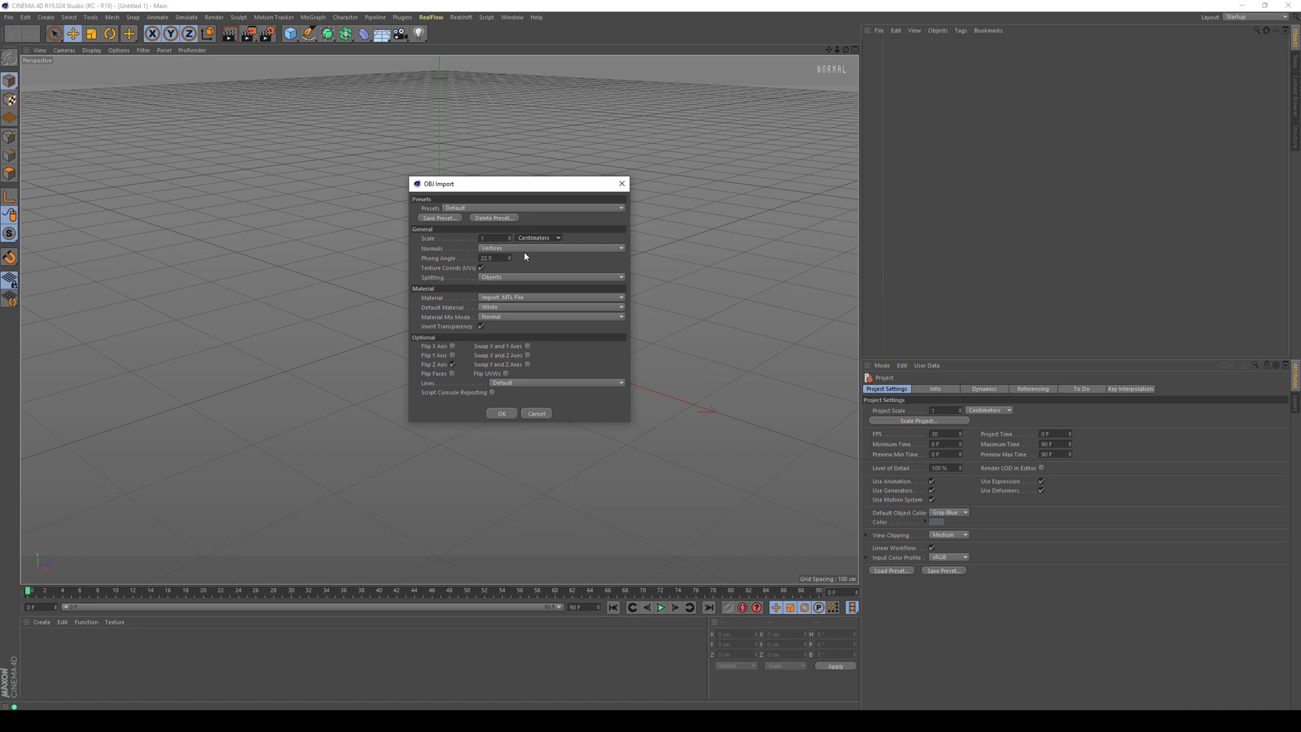
{"action": "left_click", "coordinate": [512, 299]}
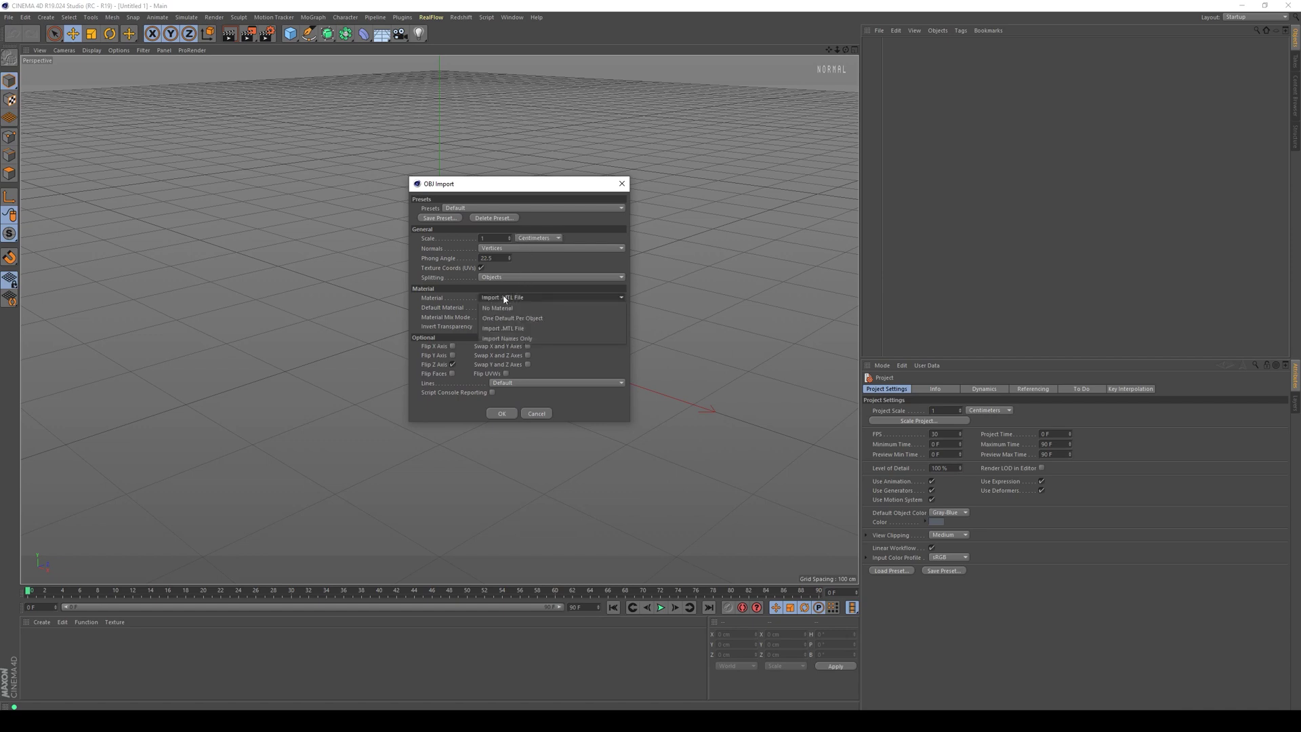
{"action": "left_click", "coordinate": [500, 309]}
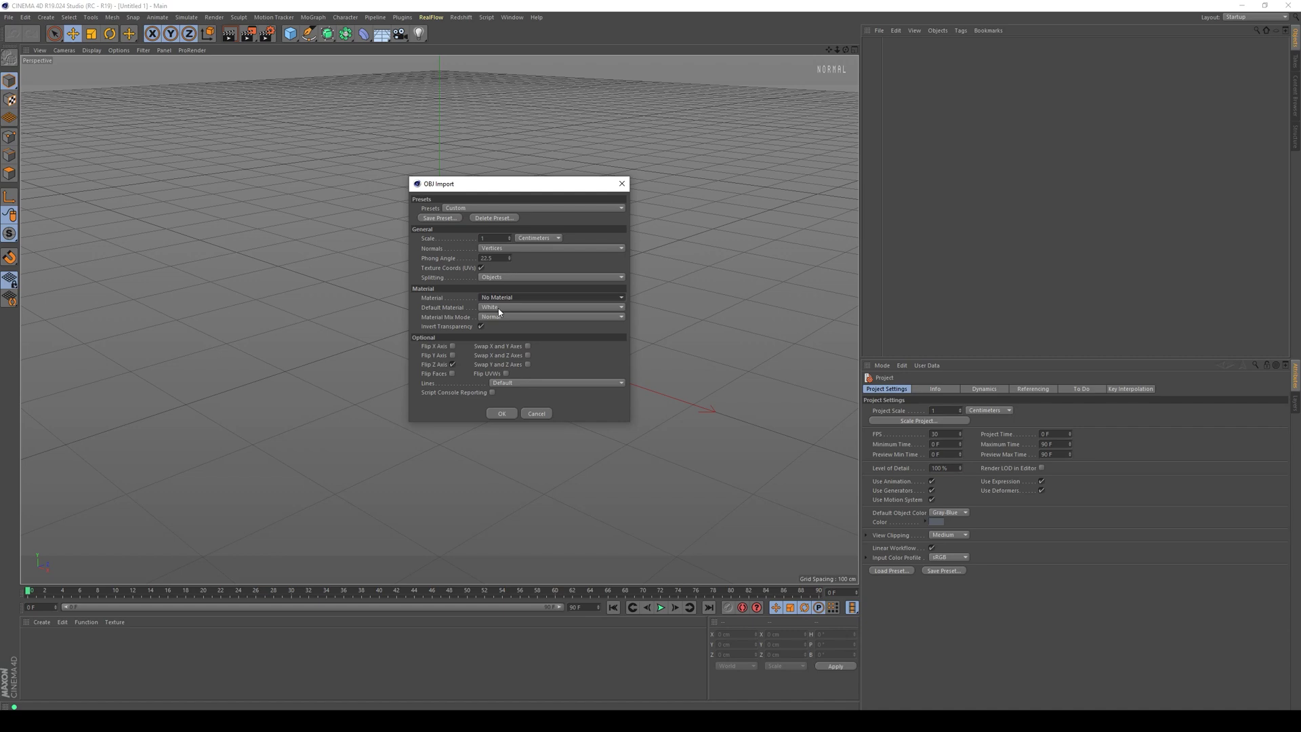
{"action": "left_click", "coordinate": [501, 415]}
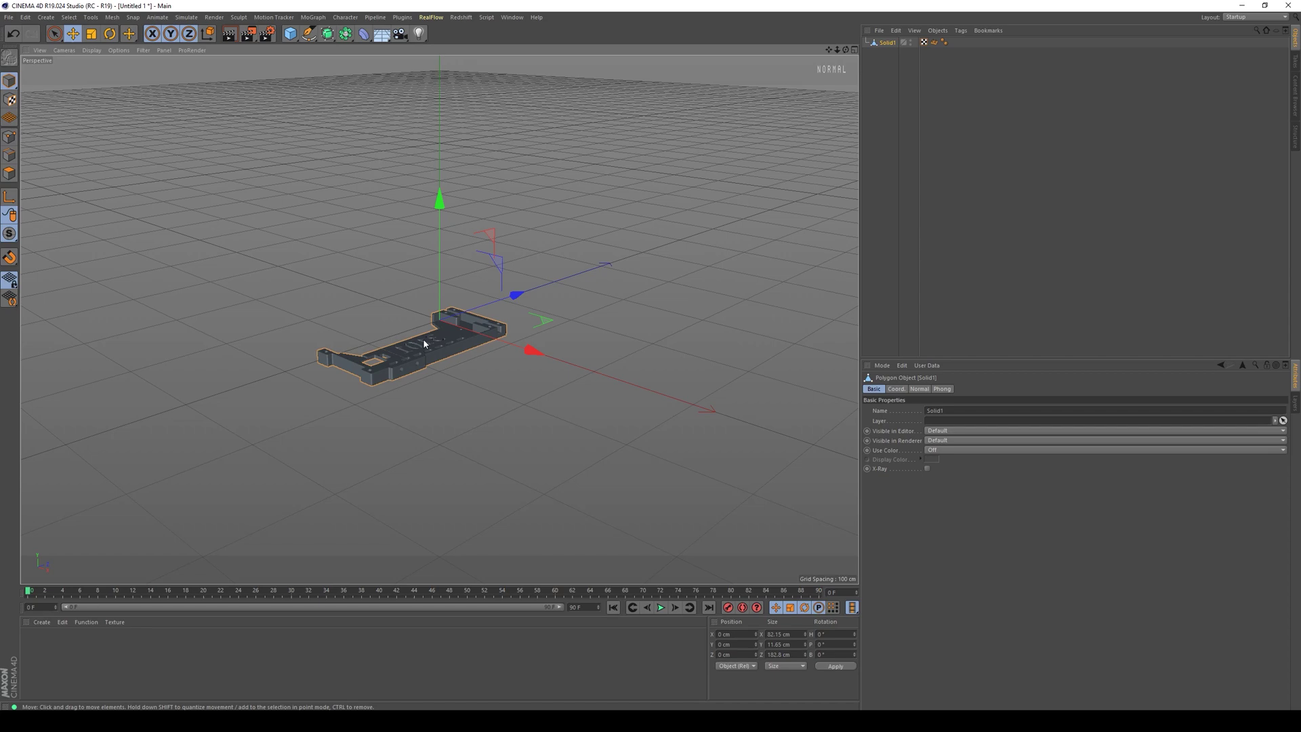
Examine the imported phone case from several angles, including its side cutouts, engraved number and corner holes
{"action": "right_click_drag", "start_coordinate": [424, 341], "coordinate": [424, 393], "text": "alt"}
{"action": "scroll", "coordinate": [441, 354], "scroll_direction": "up", "scroll_amount": 3}
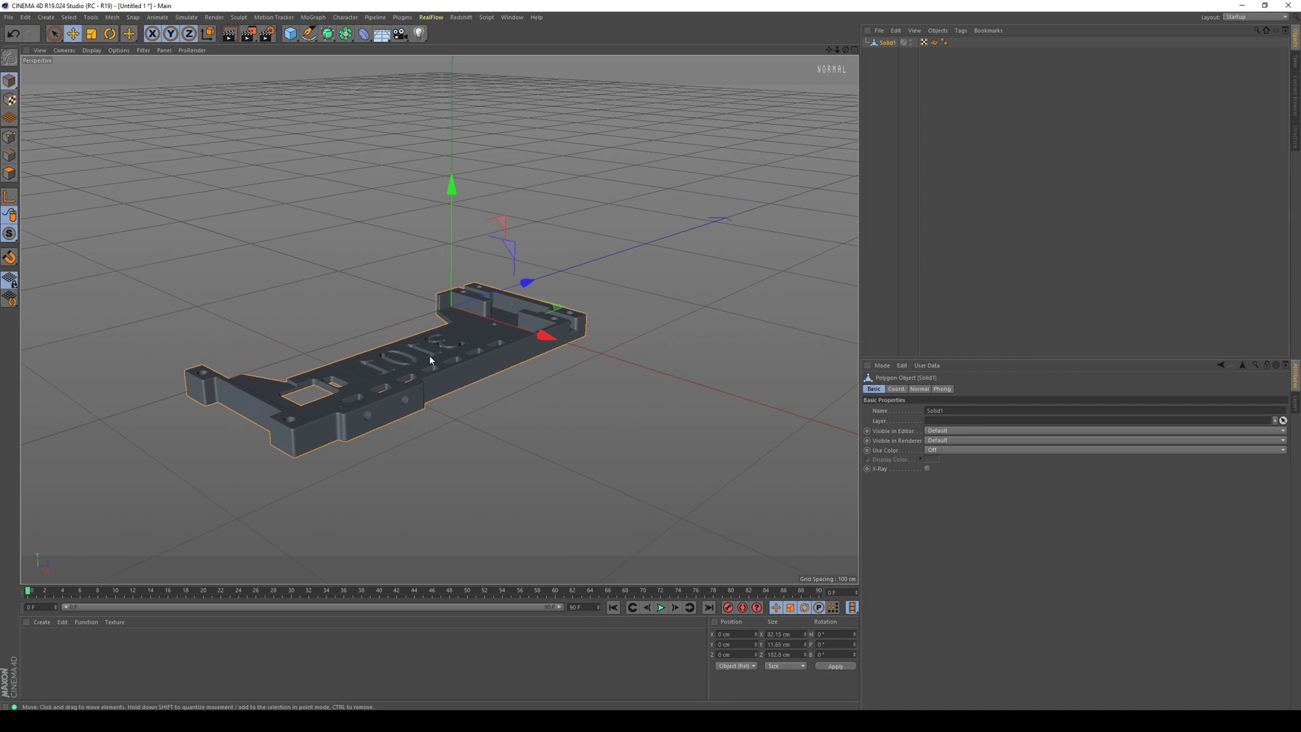
{"action": "left_click_drag", "start_coordinate": [429, 355], "coordinate": [476, 328], "text": "alt"}
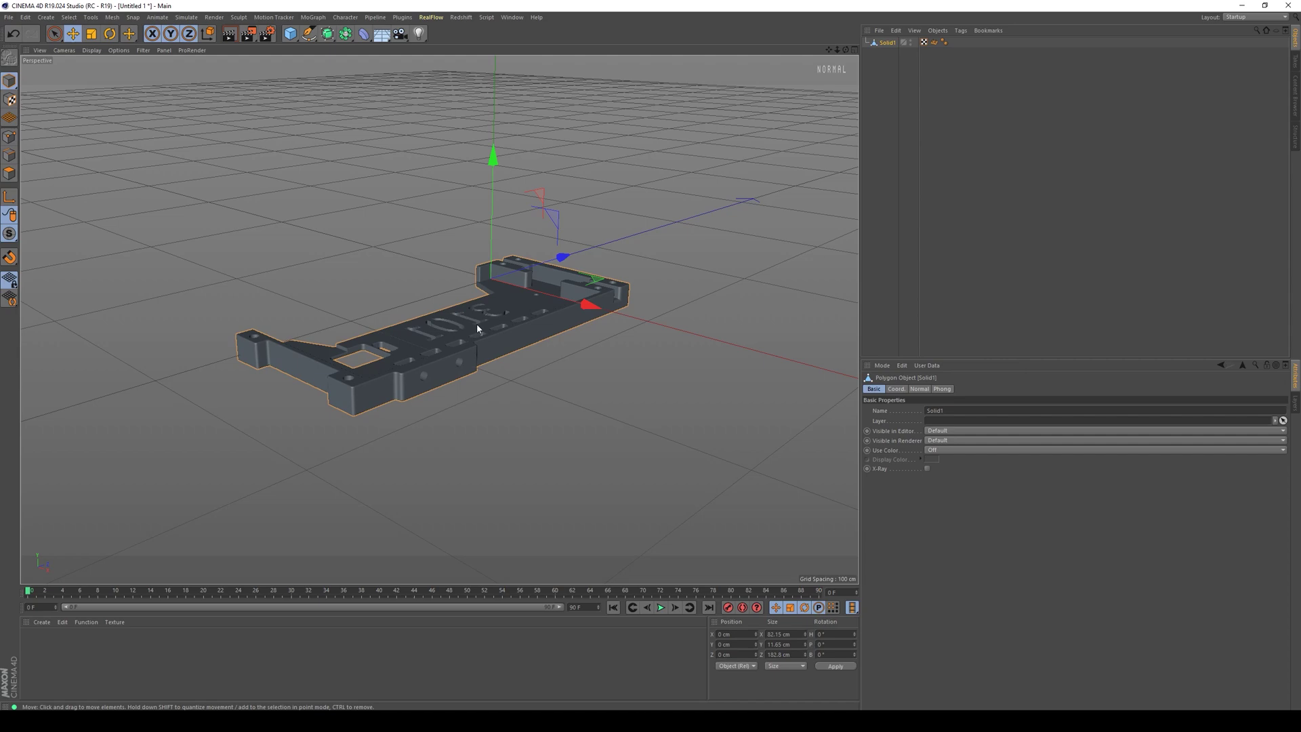
{"action": "left_click_drag", "start_coordinate": [456, 321], "coordinate": [488, 405], "text": "alt"}
{"action": "right_click_drag", "start_coordinate": [488, 405], "coordinate": [477, 361], "text": "alt"}
{"action": "scroll", "coordinate": [477, 360], "scroll_direction": "down", "scroll_amount": 5}
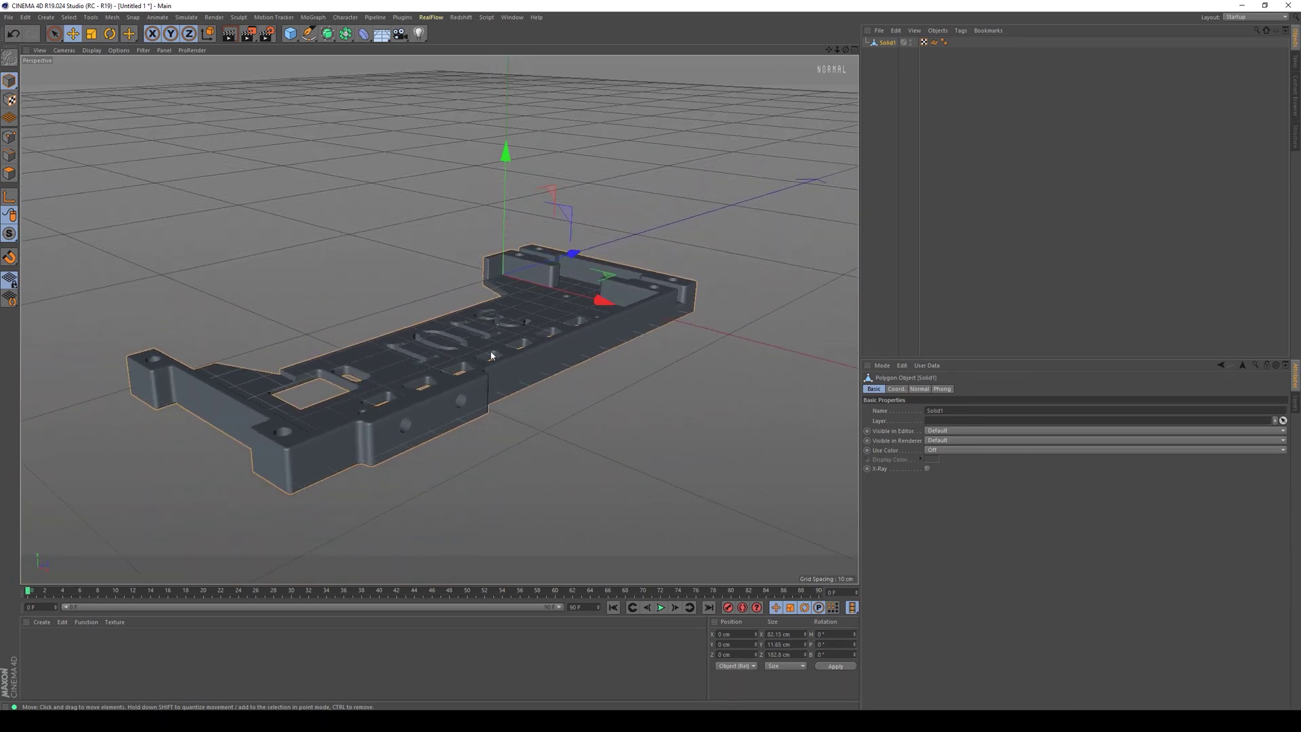
{"action": "mouse_move", "coordinate": [502, 343]}
{"action": "left_mouse_down", "text": "alt"}
{"action": "mouse_move", "coordinate": [233, 245]}
{"action": "mouse_move", "coordinate": [279, 290]}
{"action": "mouse_move", "coordinate": [391, 457]}
{"action": "mouse_move", "coordinate": [408, 366]}
{"action": "mouse_move", "coordinate": [497, 371]}
{"action": "mouse_move", "coordinate": [500, 319]}
{"action": "left_mouse_up", "text": "alt"}
{"action": "left_click_drag", "start_coordinate": [415, 417], "coordinate": [504, 274], "text": "alt"}
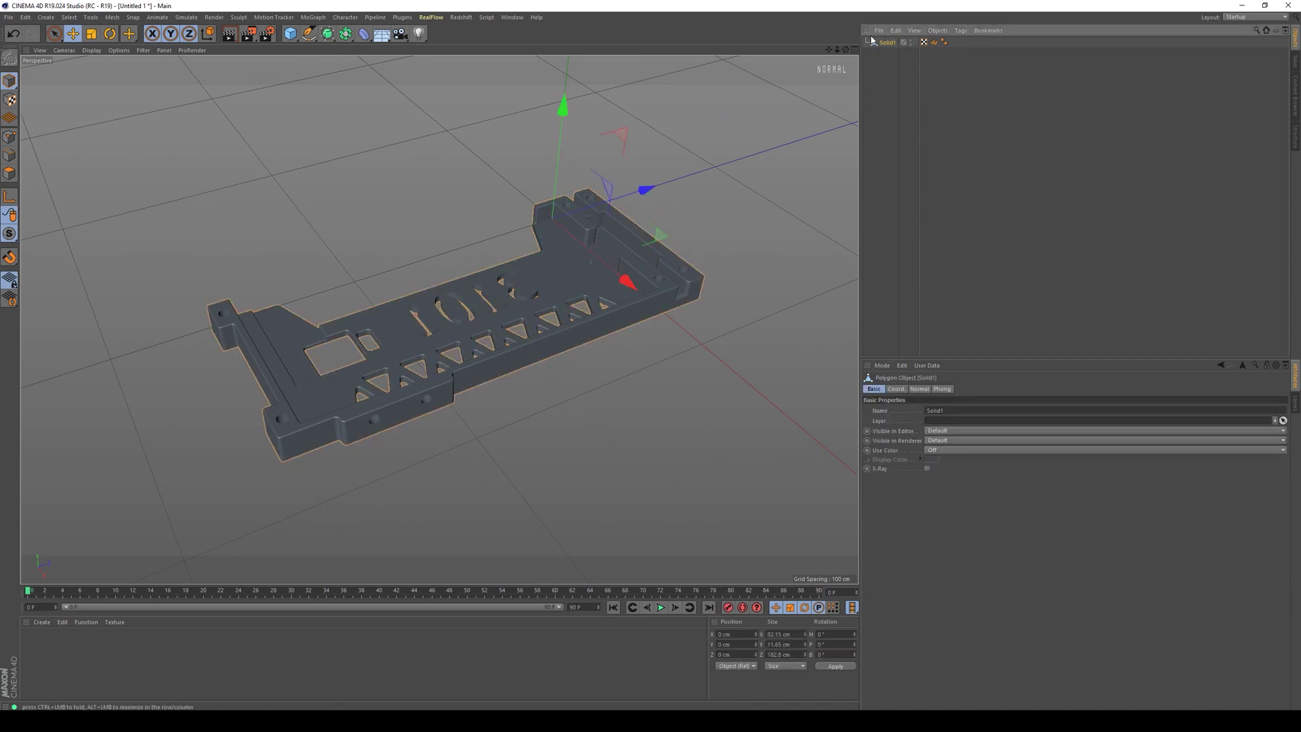
Create two copies of the phone case object Solid1
{"action": "left_click", "coordinate": [887, 61]}
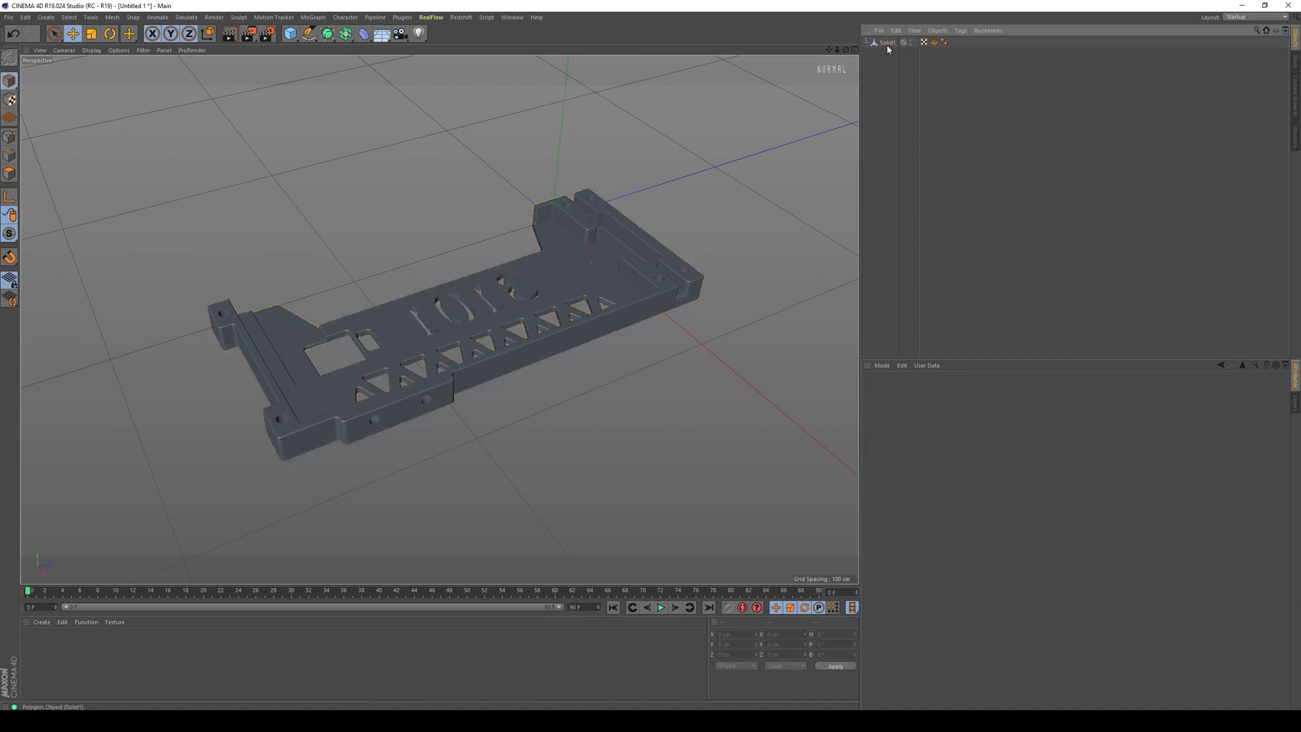
{"action": "left_click", "coordinate": [887, 43]}
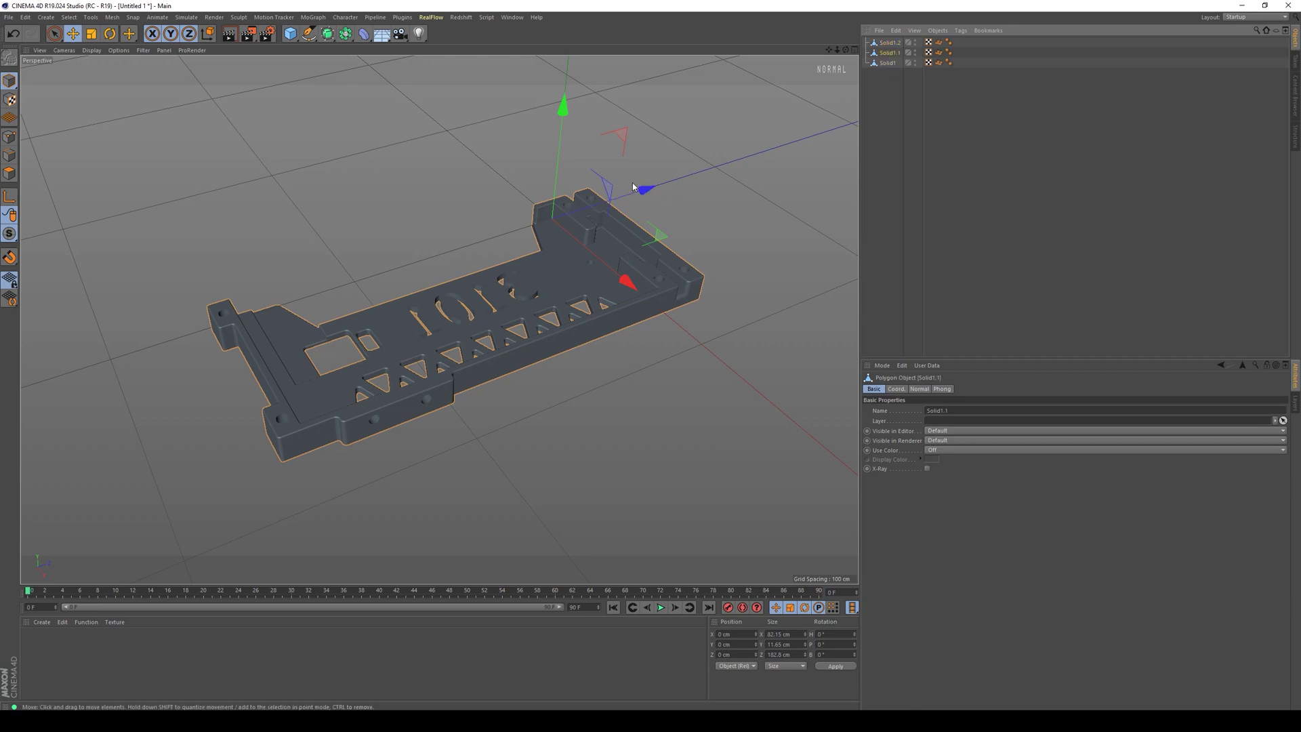
{"action": "left_click", "coordinate": [885, 52]}
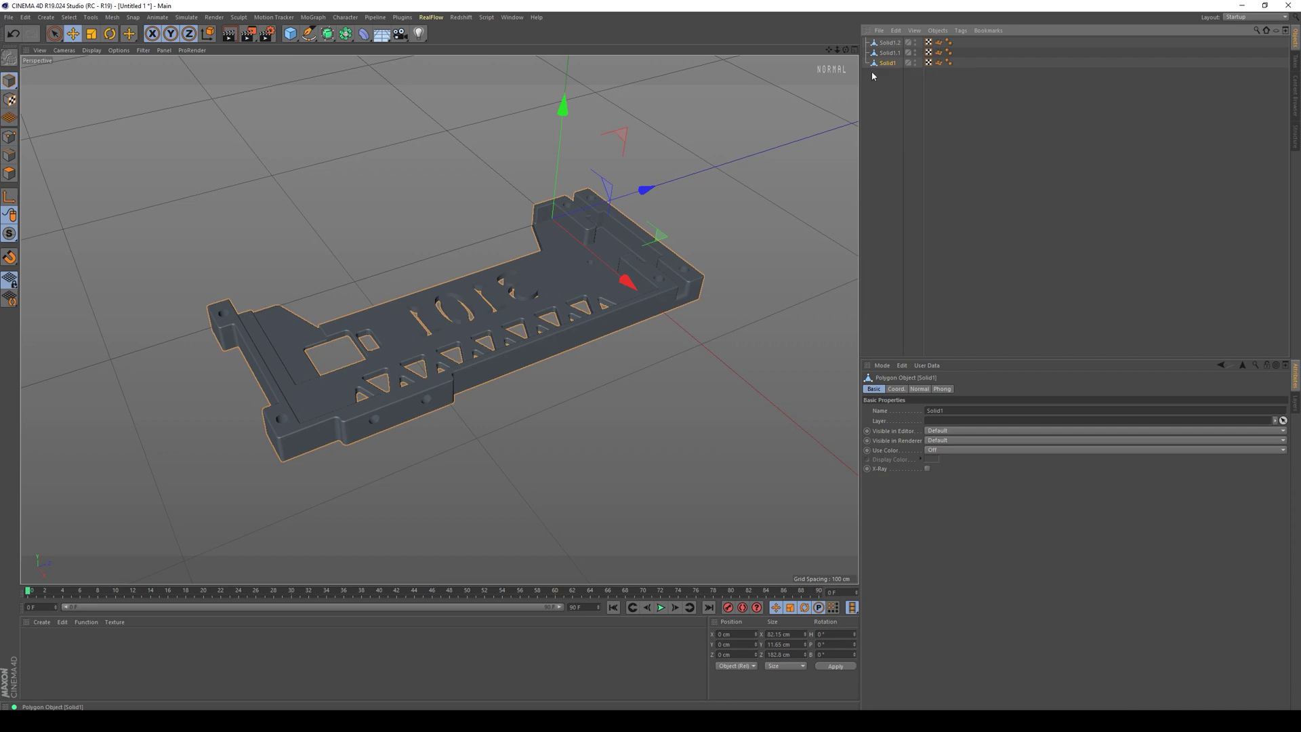
Move the original Solid1 away from its two copies, along its axes and across the ground plane
{"action": "scroll", "coordinate": [677, 221], "scroll_direction": "down", "scroll_amount": 4}
{"action": "middle_click_drag", "start_coordinate": [718, 197], "coordinate": [685, 303], "text": "alt"}
{"action": "left_click_drag", "start_coordinate": [685, 307], "coordinate": [402, 358], "text": "alt"}
{"action": "middle_click_drag", "start_coordinate": [402, 359], "coordinate": [444, 278], "text": "alt"}
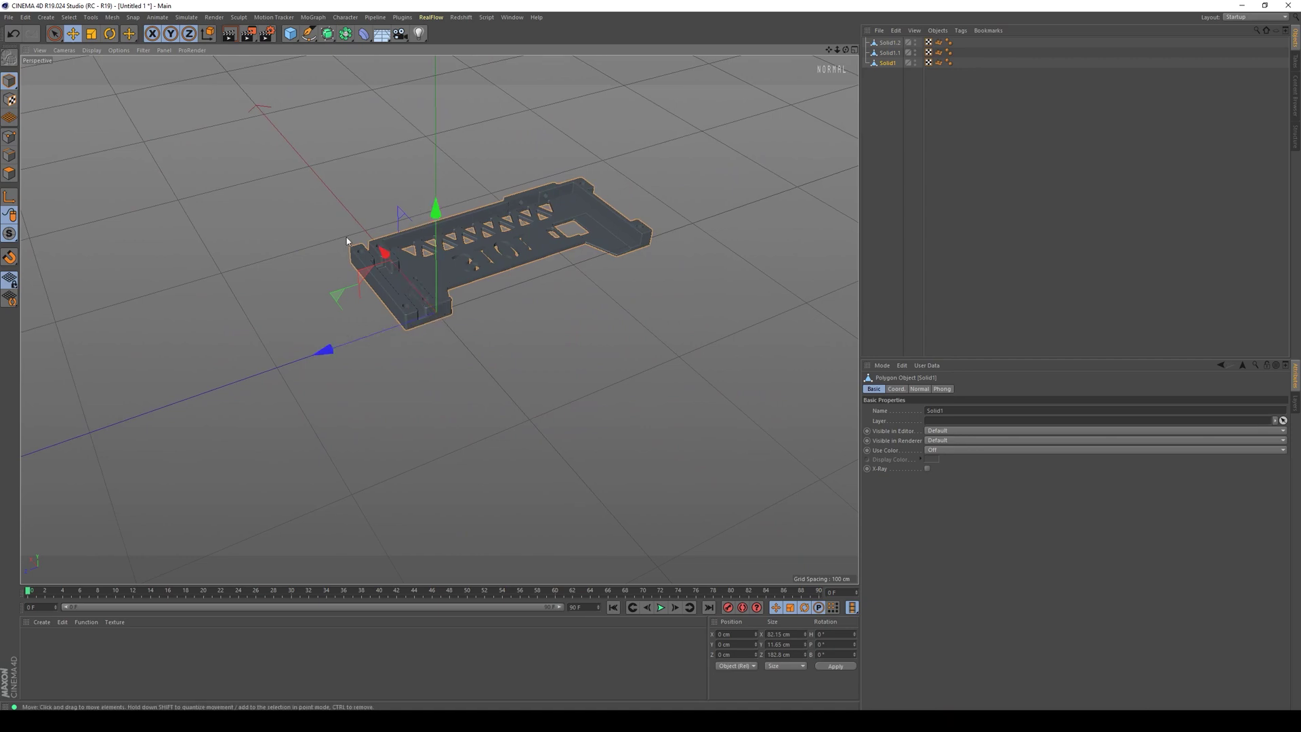
{"action": "left_click_drag", "start_coordinate": [448, 324], "coordinate": [668, 276], "text": "alt"}
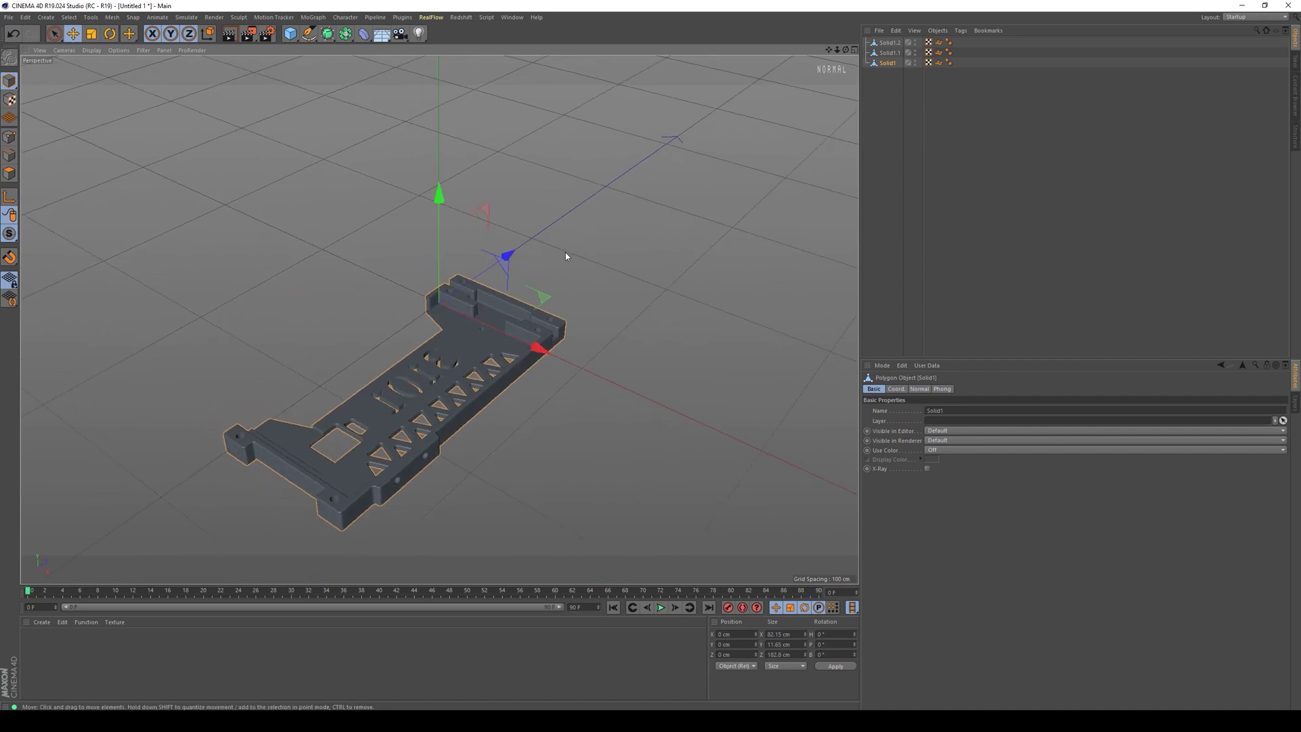
{"action": "left_click_drag", "start_coordinate": [565, 256], "coordinate": [674, 175], "text": "alt"}
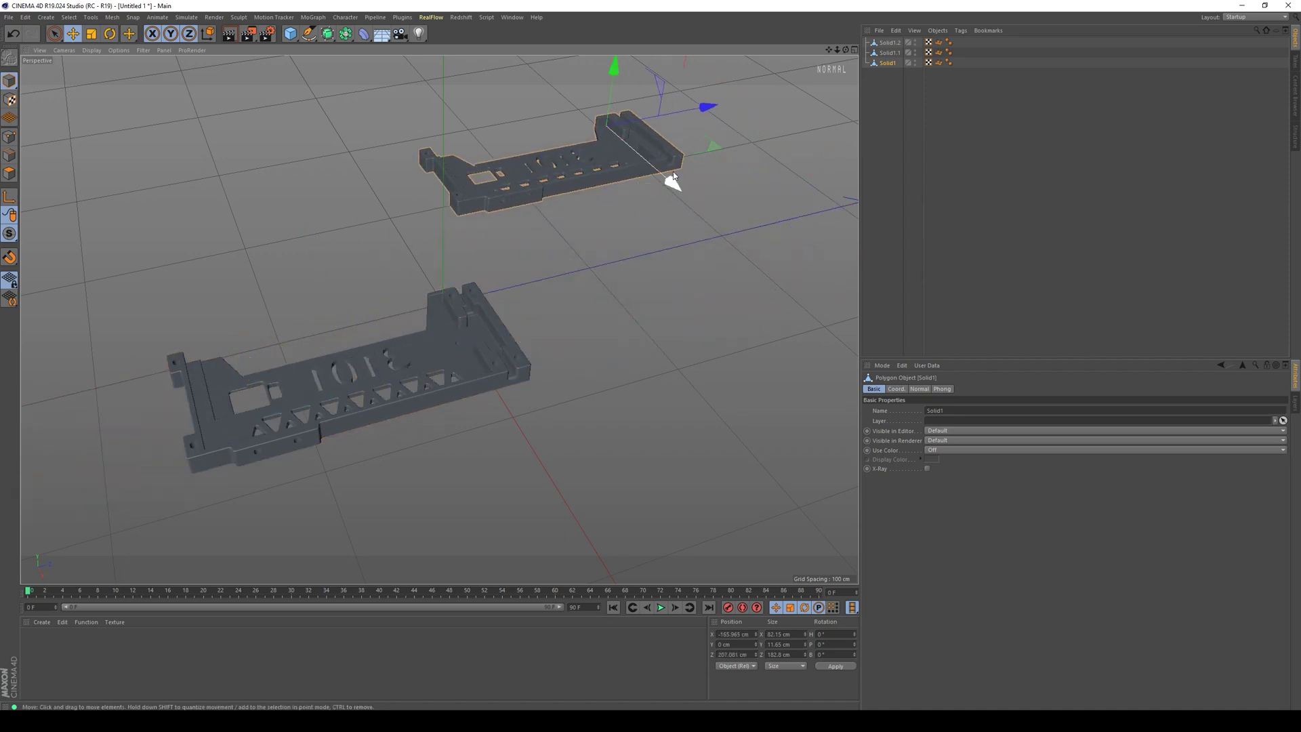
{"action": "left_click_drag", "start_coordinate": [707, 121], "coordinate": [474, 246]}
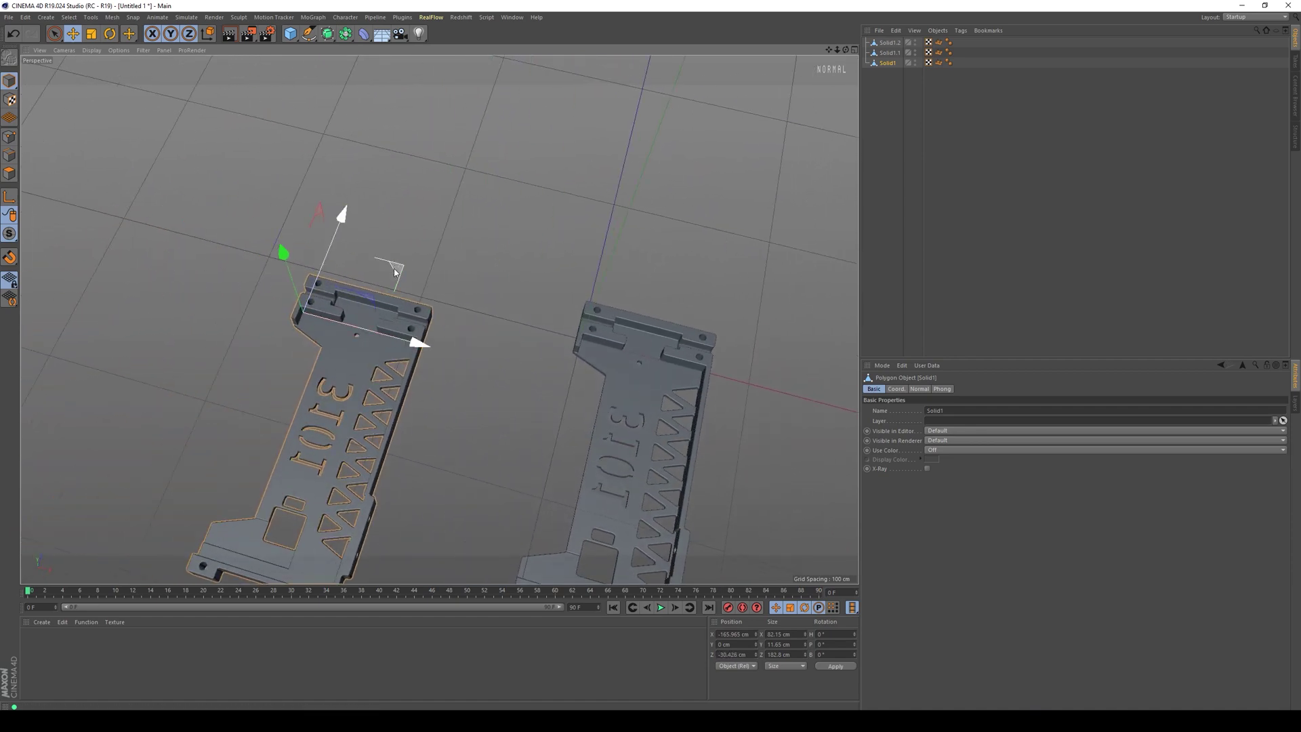
{"action": "left_click_drag", "start_coordinate": [399, 273], "coordinate": [591, 416]}
Spread the copies apart, moving Solid1.1 to about X -84, Z 208 cm and Solid1.2 to about X -76, Z -65 cm
{"action": "left_click", "coordinate": [592, 416]}
{"action": "left_click_drag", "start_coordinate": [626, 339], "coordinate": [774, 276]}
{"action": "left_click_drag", "start_coordinate": [842, 302], "coordinate": [784, 287]}
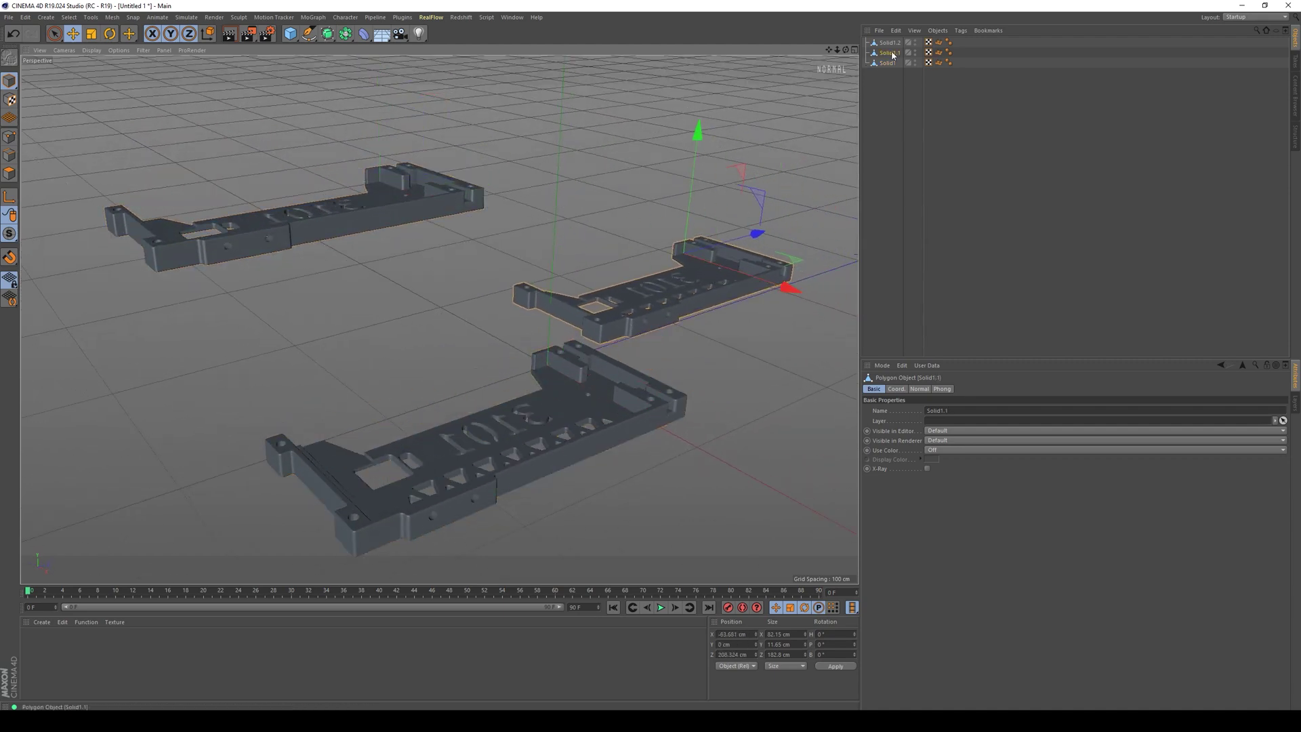
{"action": "left_click", "coordinate": [574, 379]}
{"action": "left_click_drag", "start_coordinate": [633, 409], "coordinate": [438, 393]}
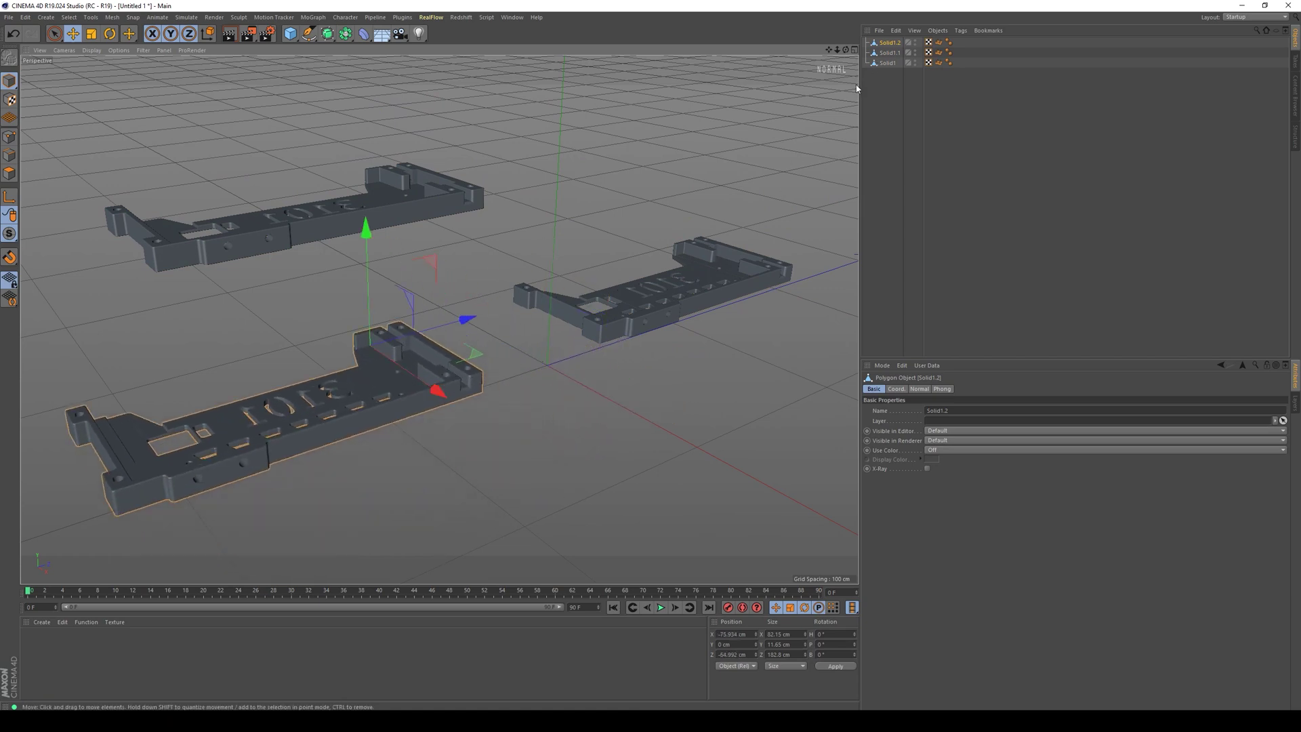
Select Solid1, Solid1.1 and Solid1.2 in turn to identify which case each object name belongs to
{"action": "left_click", "coordinate": [888, 62]}
{"action": "left_click", "coordinate": [889, 52]}
{"action": "left_click", "coordinate": [884, 42]}
{"action": "left_click", "coordinate": [677, 285]}
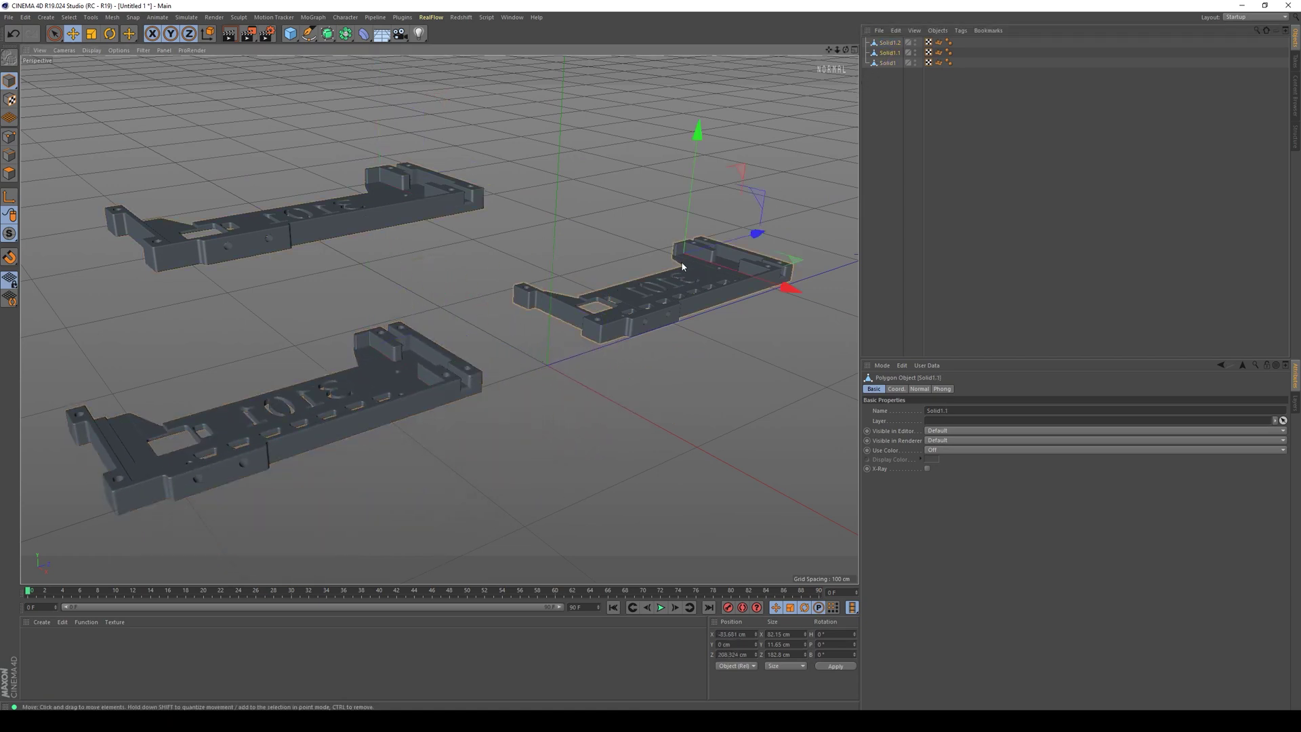
{"action": "left_click", "coordinate": [364, 244]}
{"action": "left_click", "coordinate": [467, 369]}
{"action": "left_click_drag", "start_coordinate": [493, 319], "coordinate": [429, 218], "text": "alt"}
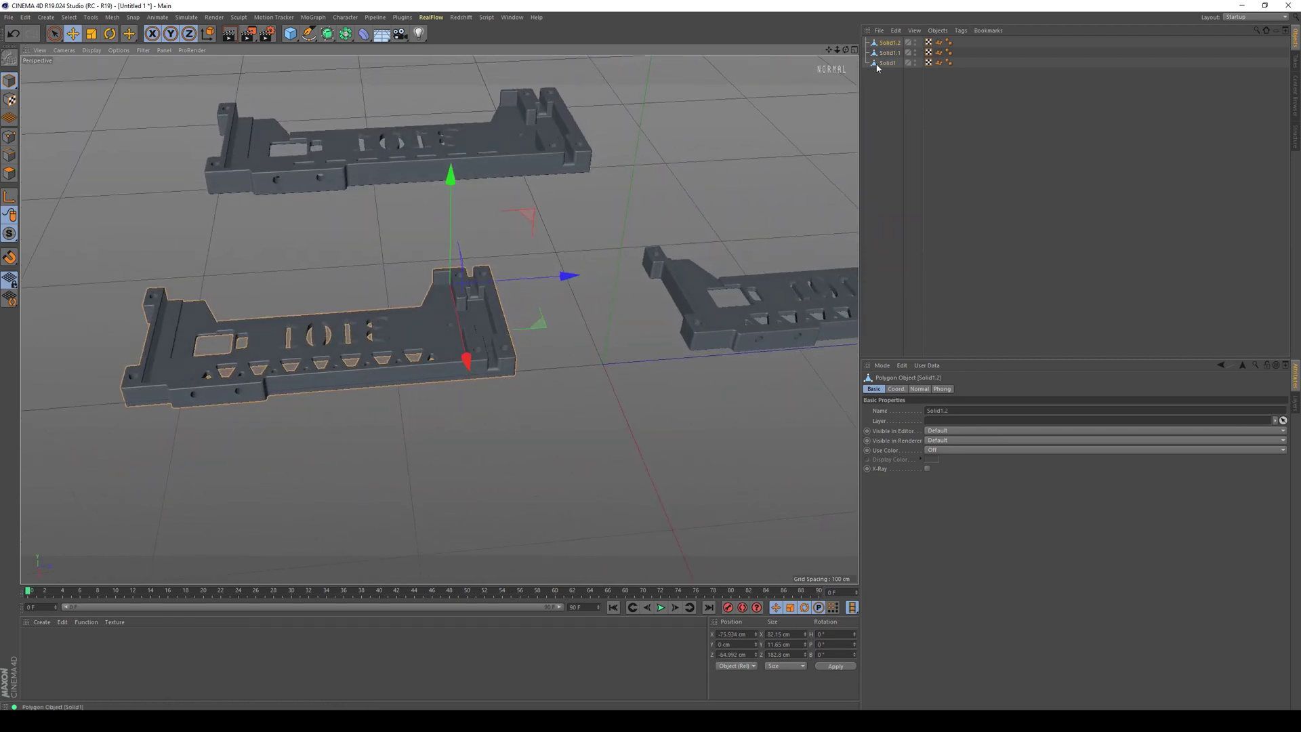
{"action": "left_click_drag", "start_coordinate": [745, 122], "coordinate": [596, 190], "text": "alt"}
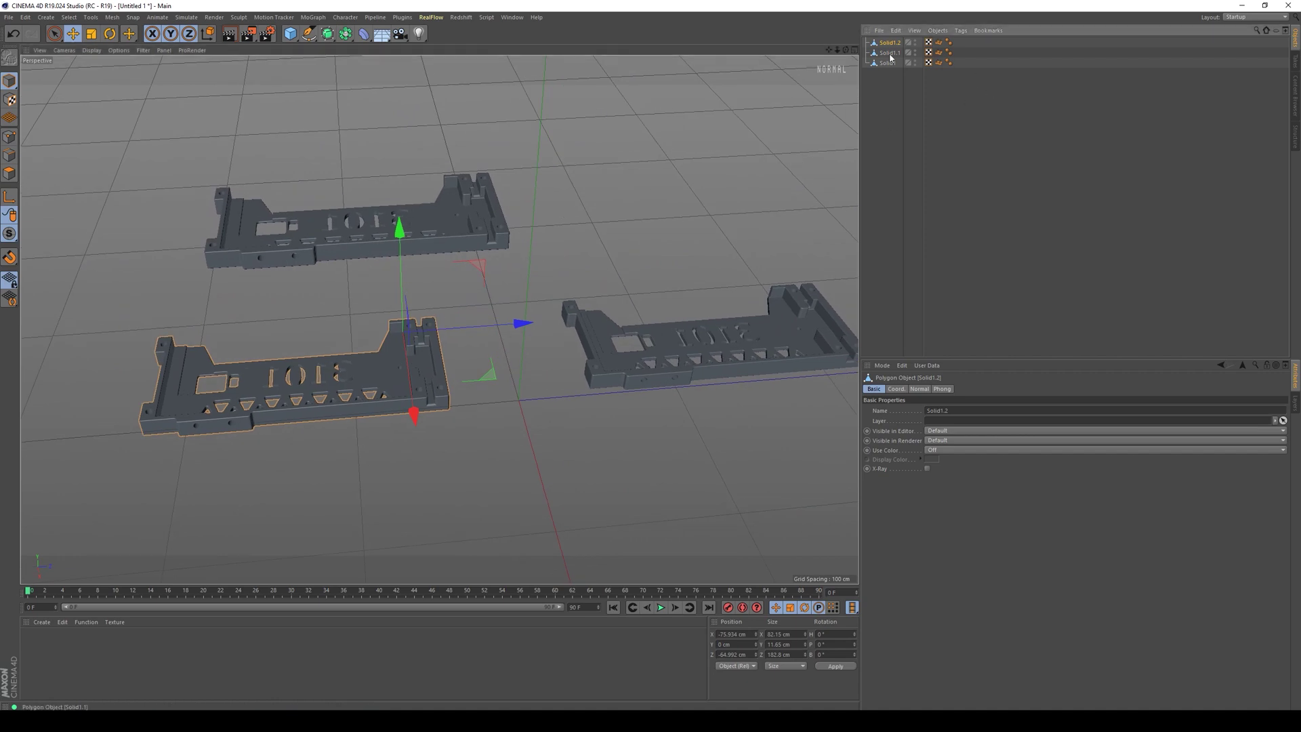
{"action": "left_click", "coordinate": [887, 62]}
{"action": "left_click", "coordinate": [889, 52]}
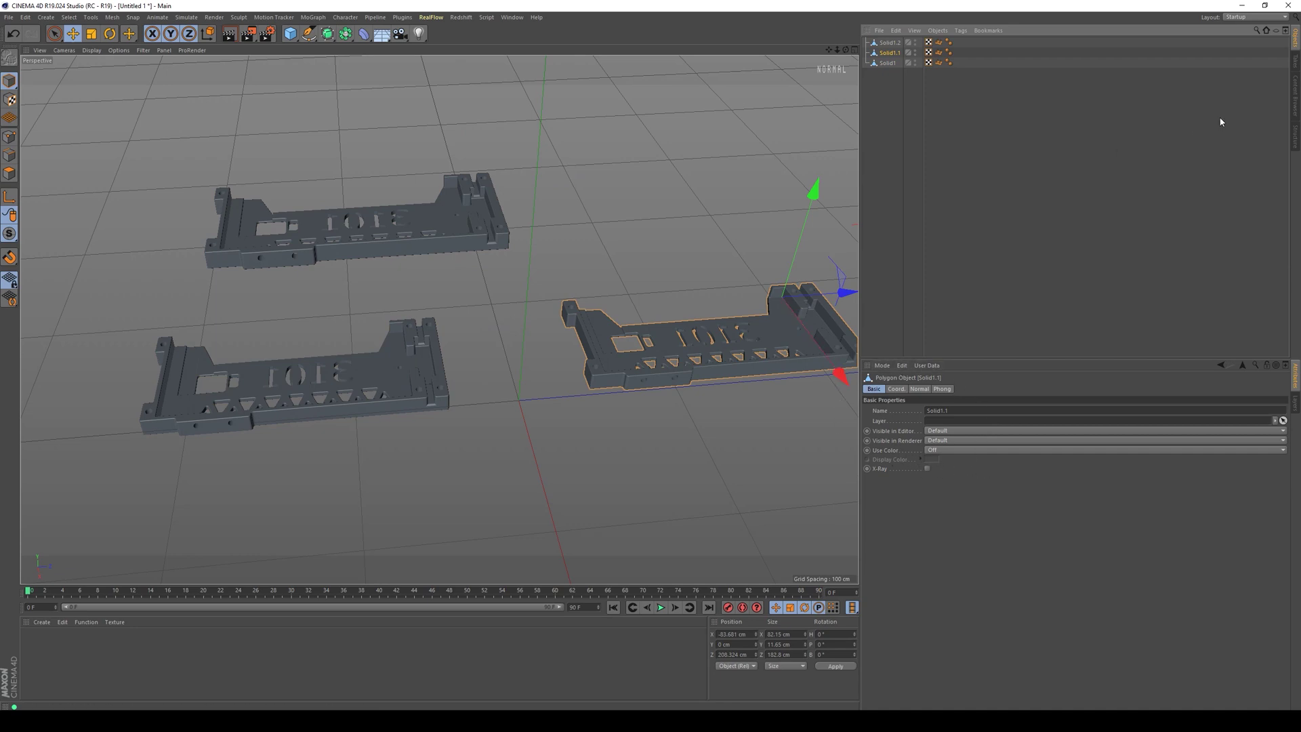
Try the Motion Tracker and Animate layouts, and switch to the Standard layout
{"action": "left_click", "coordinate": [1230, 18]}
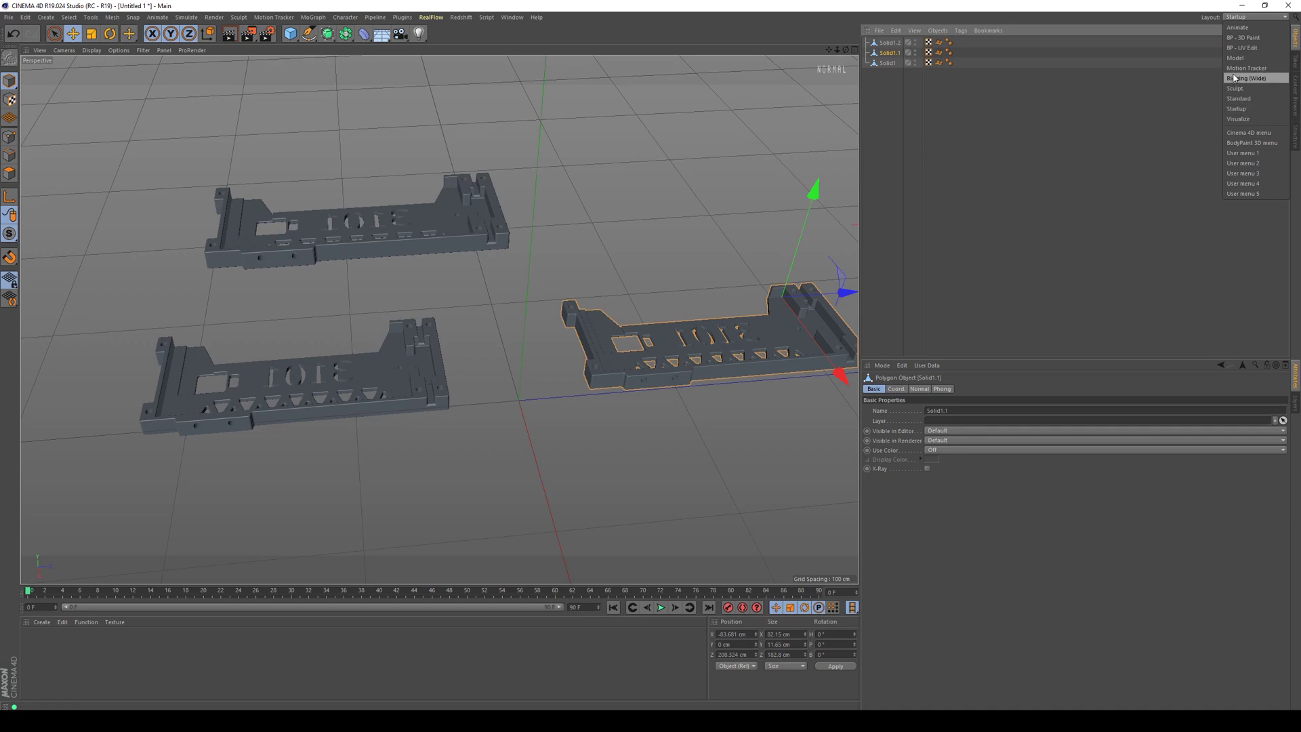
{"action": "left_click", "coordinate": [1244, 68]}
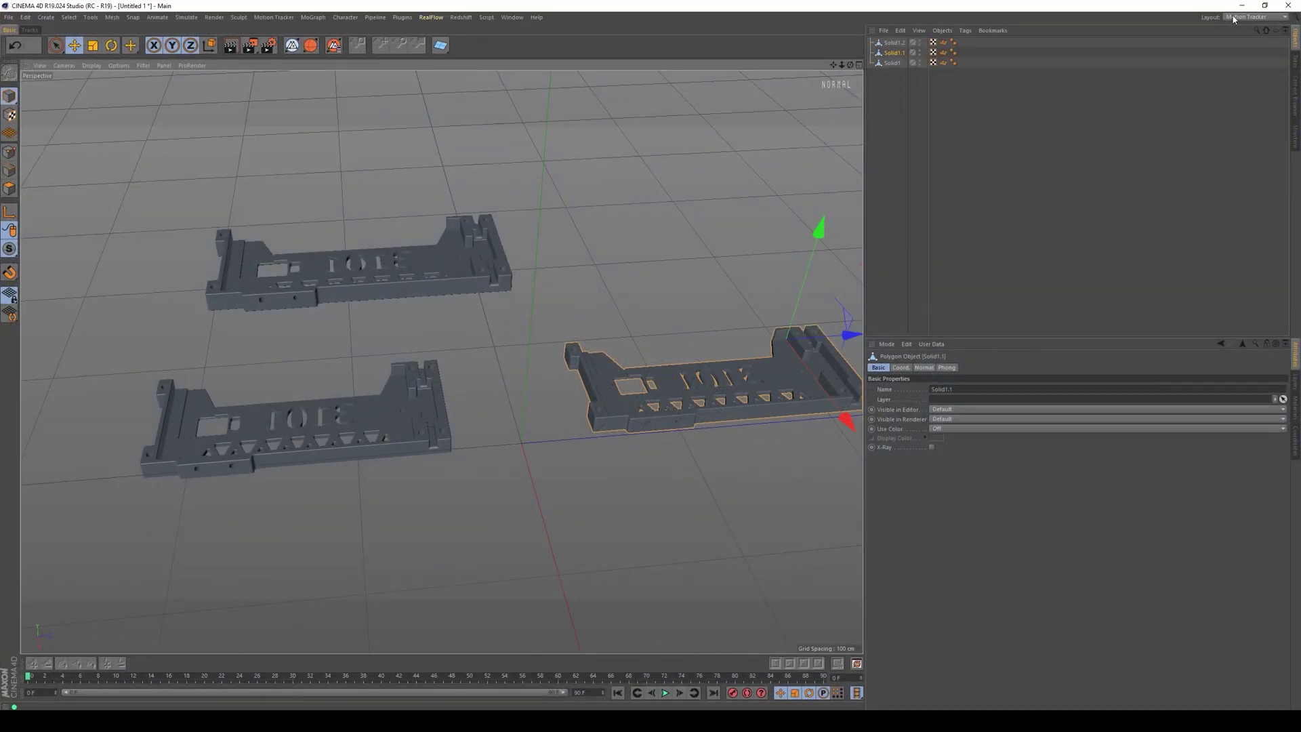
{"action": "left_click", "coordinate": [1253, 17]}
{"action": "left_click", "coordinate": [1237, 28]}
{"action": "left_click", "coordinate": [1230, 18]}
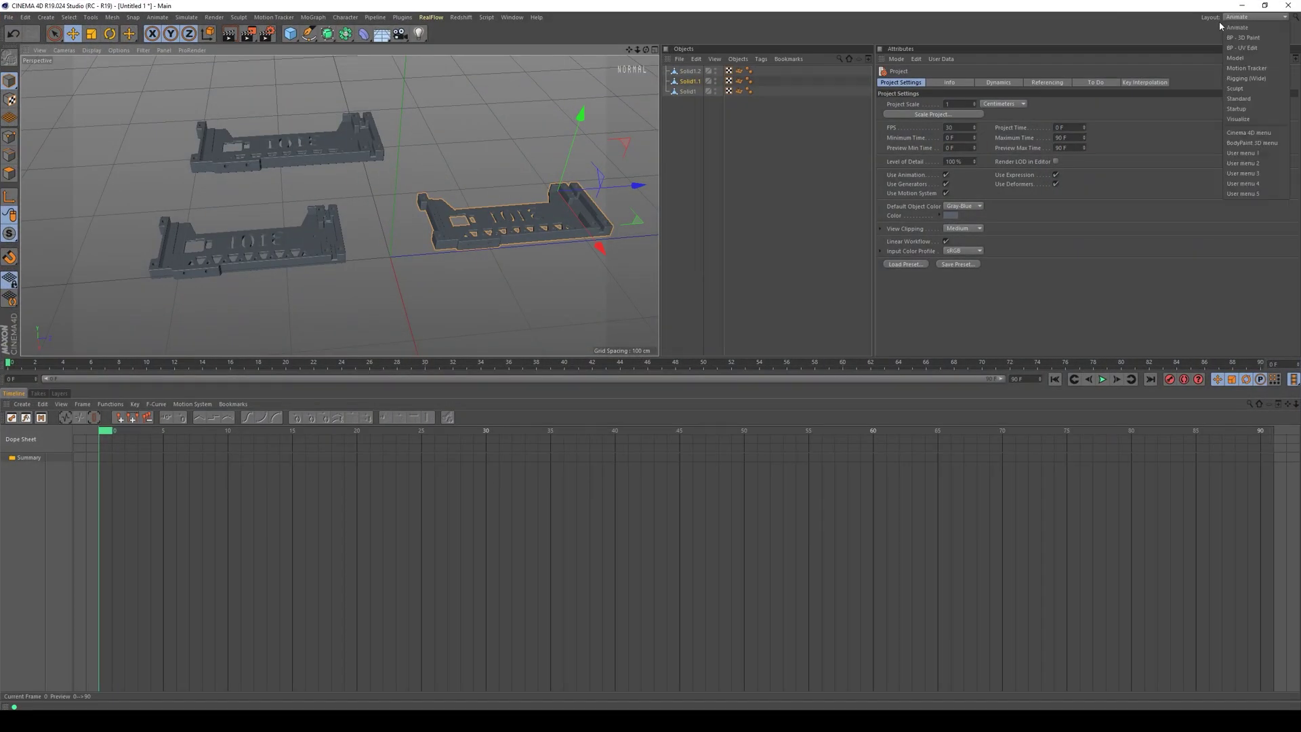
{"action": "left_click", "coordinate": [1259, 99]}
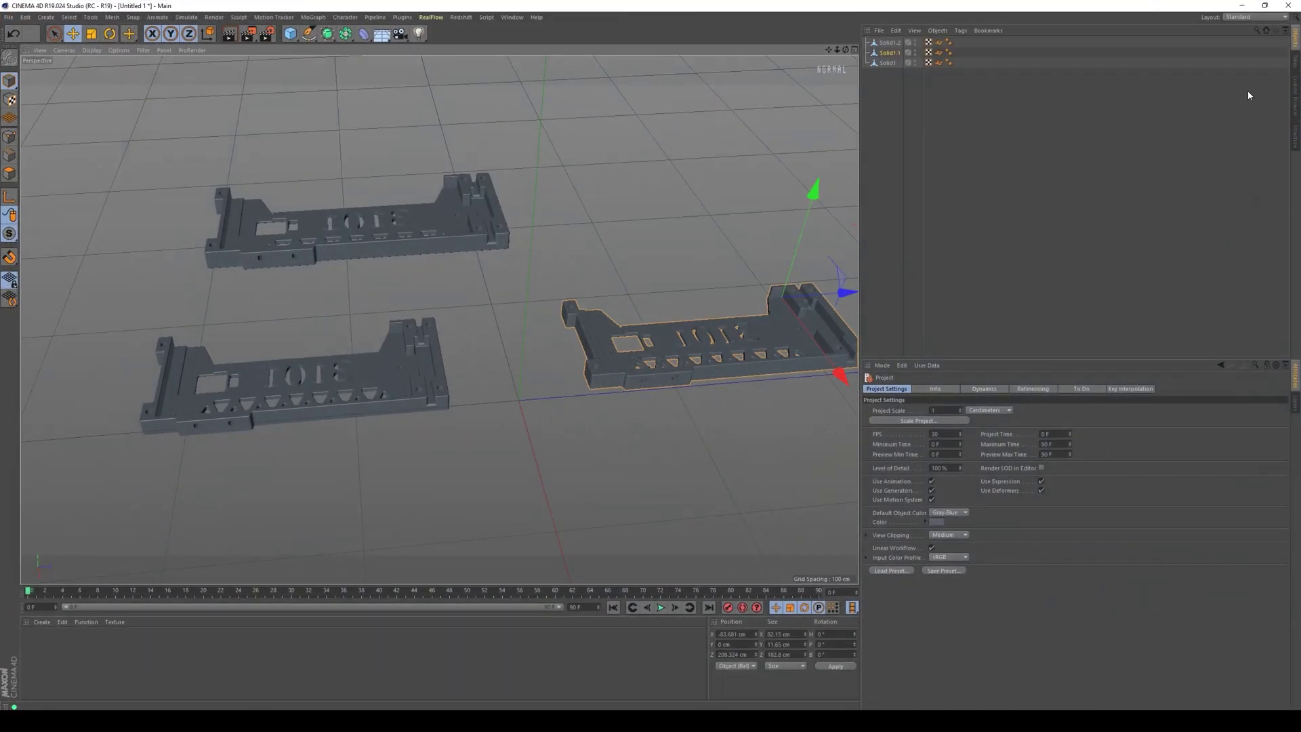
Select Solid1.1 and examine it up close together with its basic properties
{"action": "left_click", "coordinate": [888, 56]}
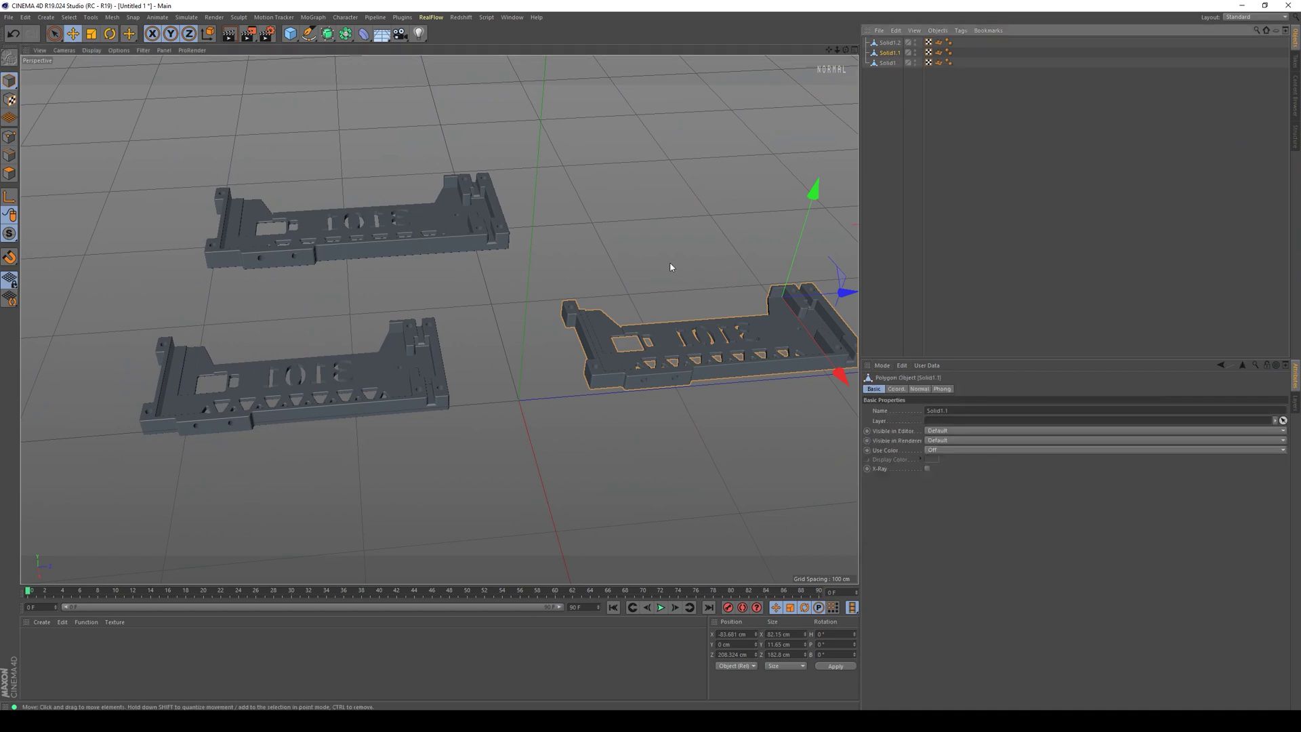
{"action": "left_click_drag", "start_coordinate": [670, 267], "coordinate": [683, 295], "text": "alt"}
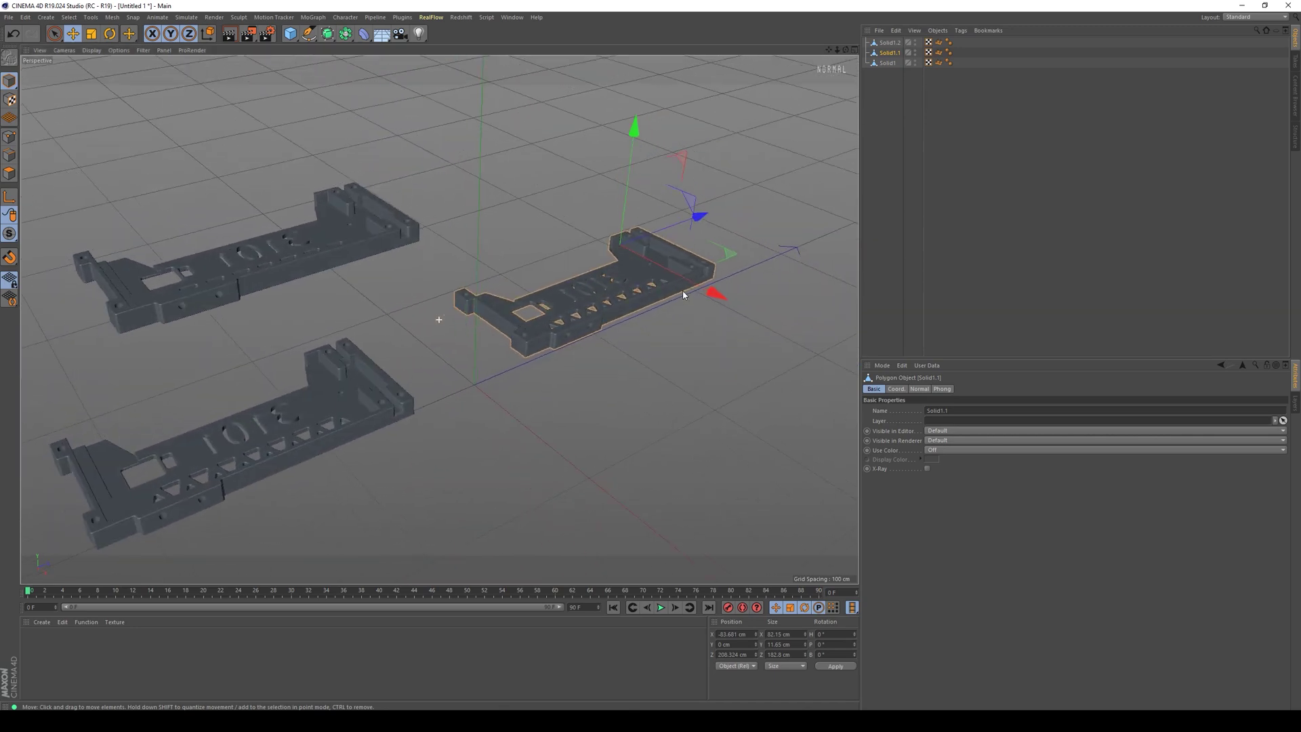
{"action": "scroll", "coordinate": [590, 268], "scroll_direction": "up", "scroll_amount": 5}
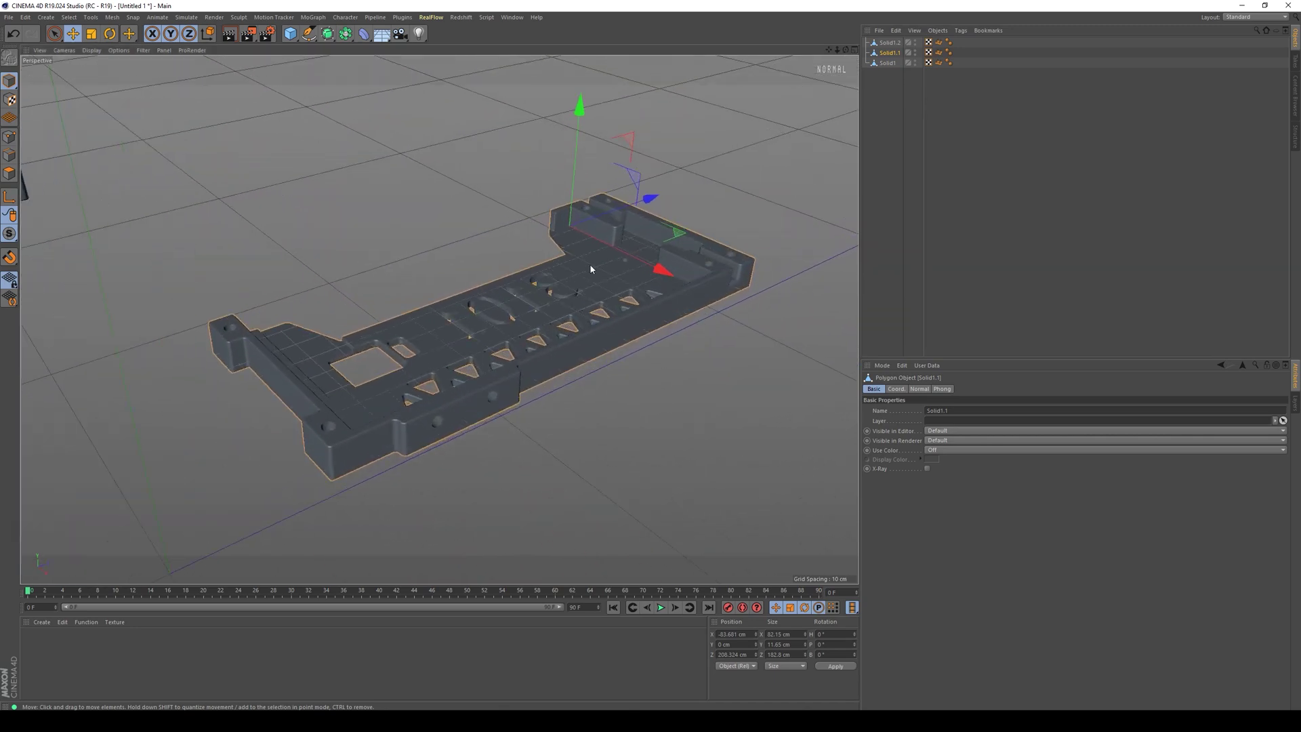
{"action": "left_click_drag", "start_coordinate": [590, 268], "coordinate": [565, 286], "text": "alt"}
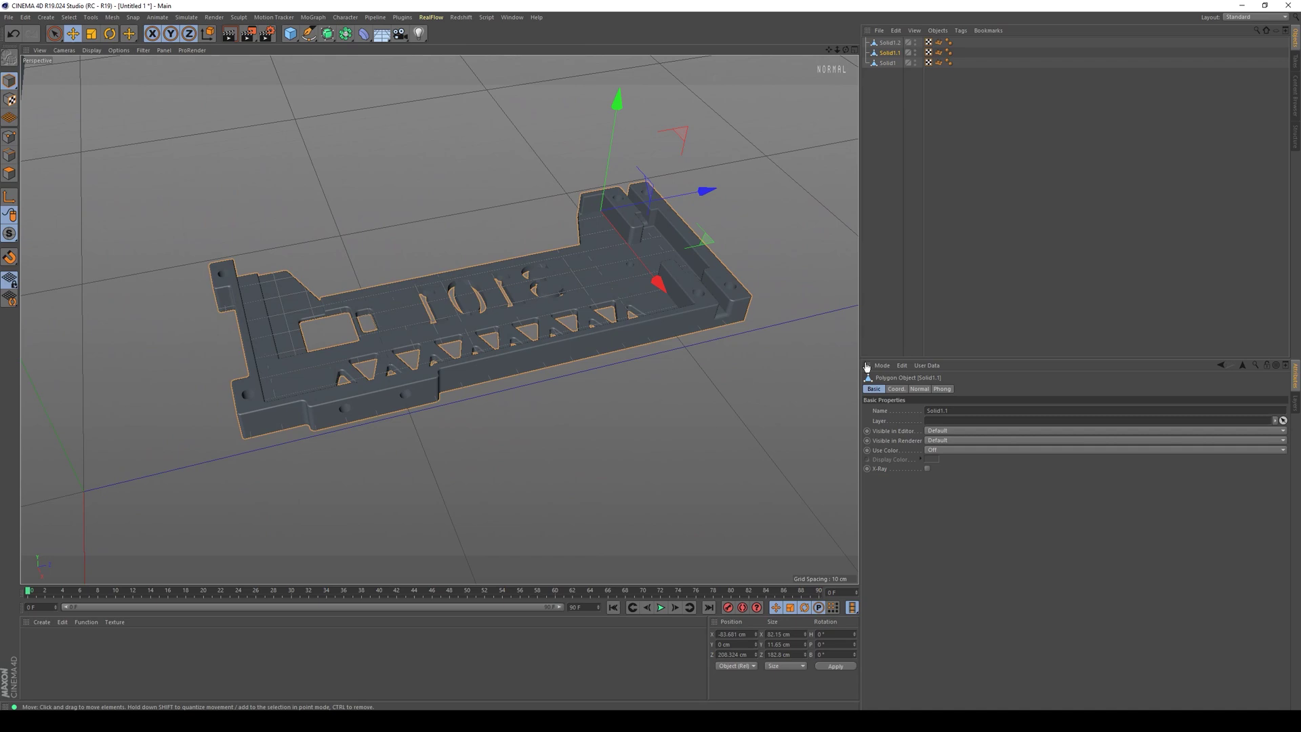
{"action": "left_click", "coordinate": [952, 410]}
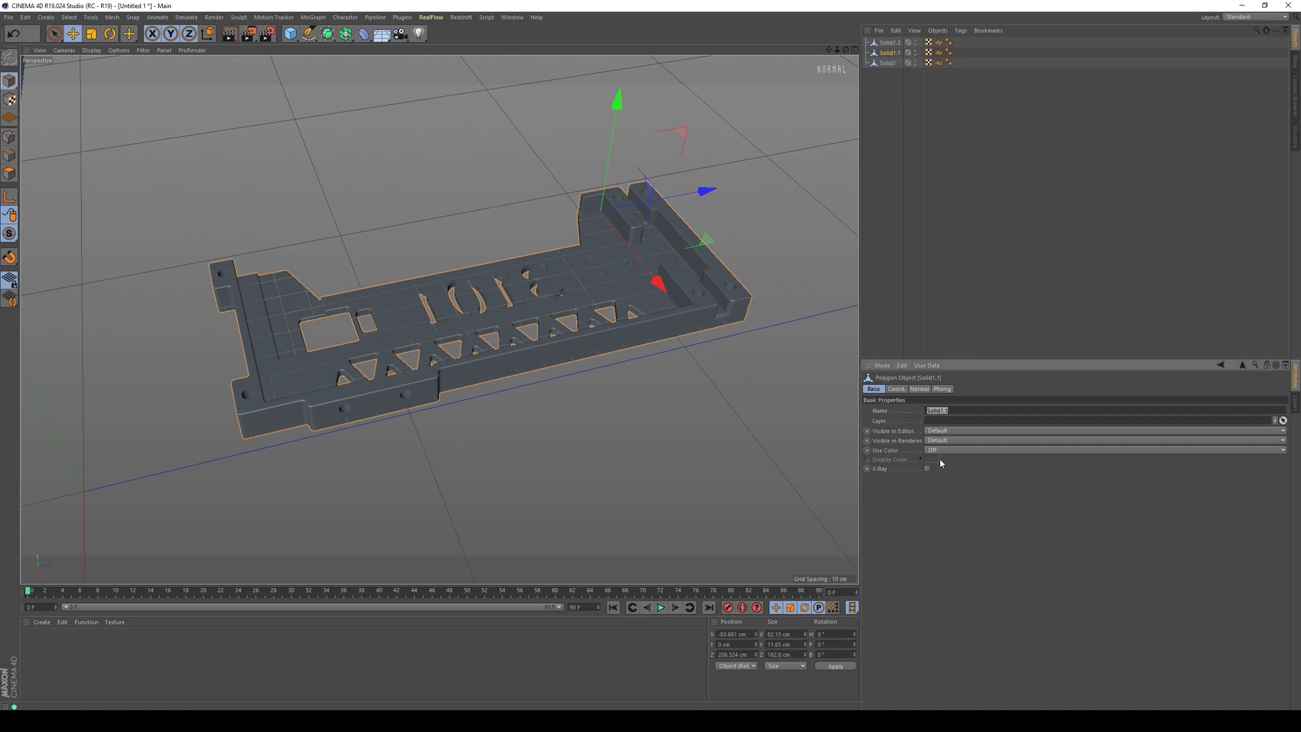
Adjust Solid1.1's X, Y and Z position values, and move it in the viewport to about Y 11.6 cm, Z 225 cm
{"action": "left_click", "coordinate": [896, 390]}
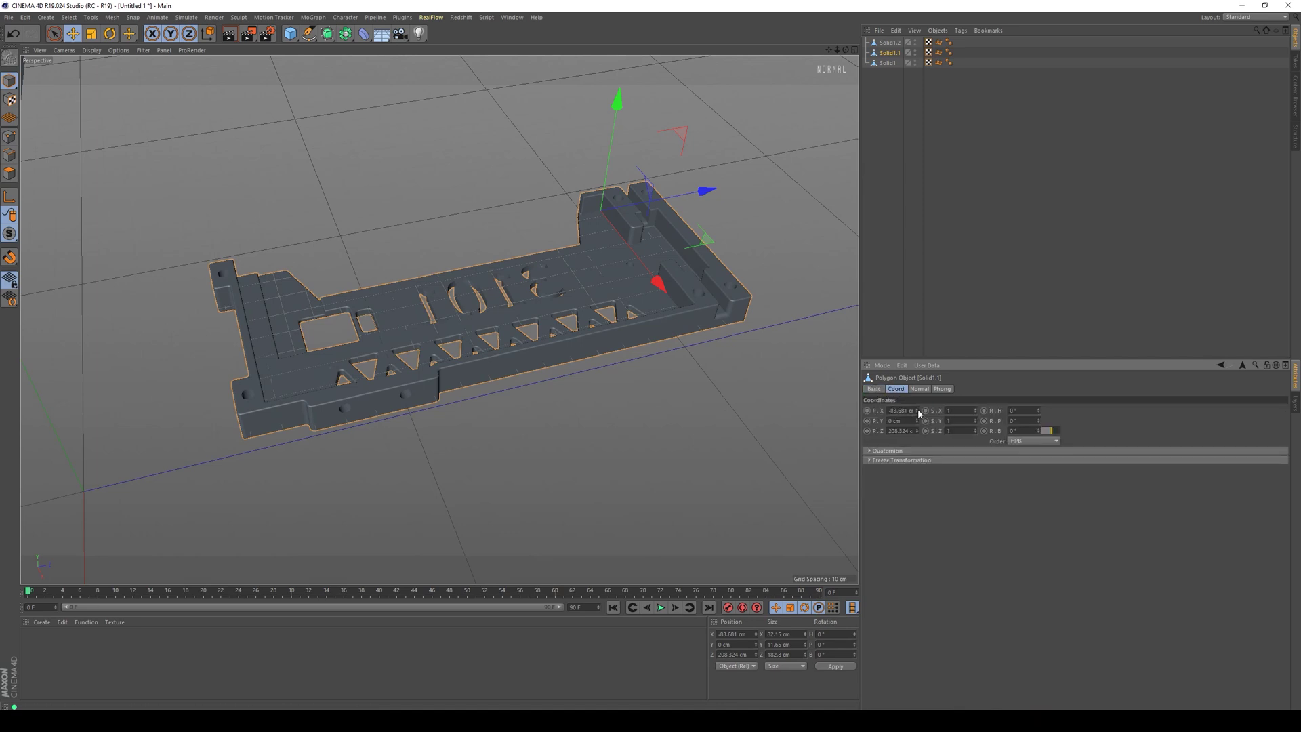
{"action": "scroll", "coordinate": [644, 386], "scroll_direction": "down", "scroll_amount": 10}
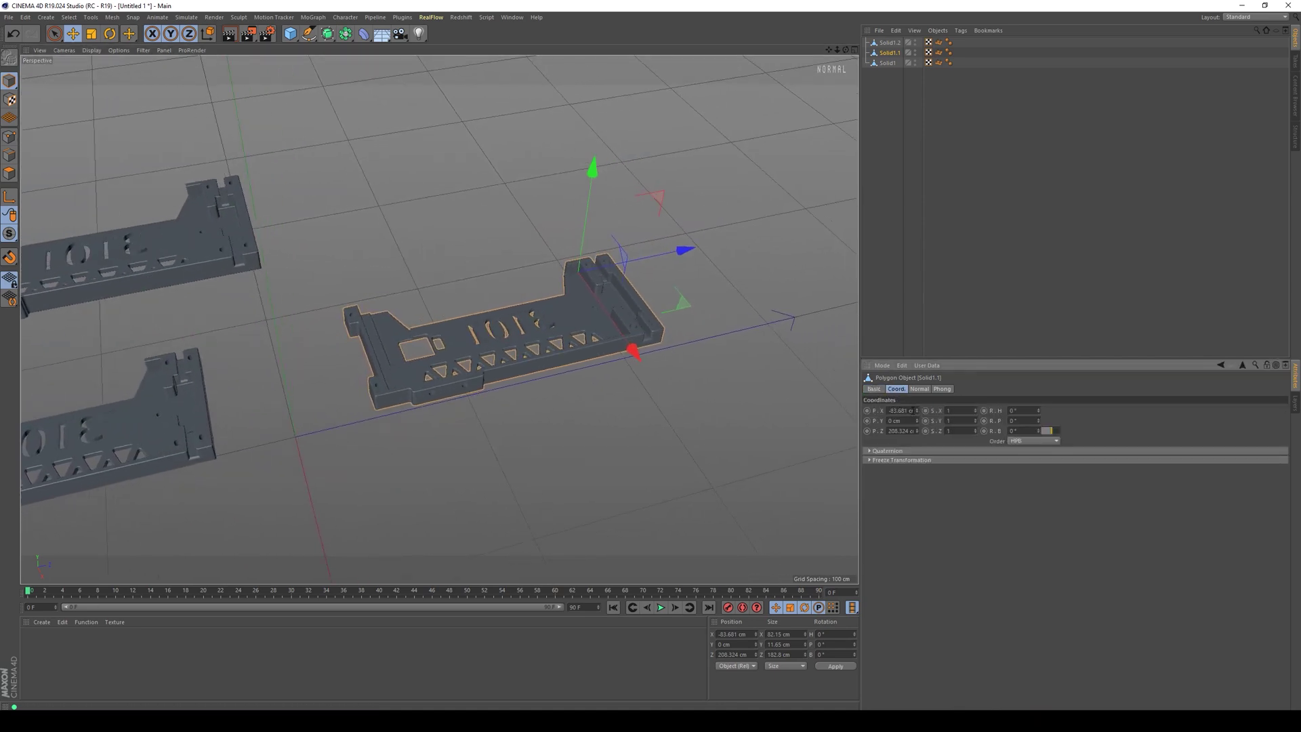
{"action": "mouse_move", "coordinate": [917, 411]}
{"action": "left_mouse_down"}
{"action": "mouse_move", "coordinate": [920, 447]}
{"action": "mouse_move", "coordinate": [919, 416]}
{"action": "left_mouse_up"}
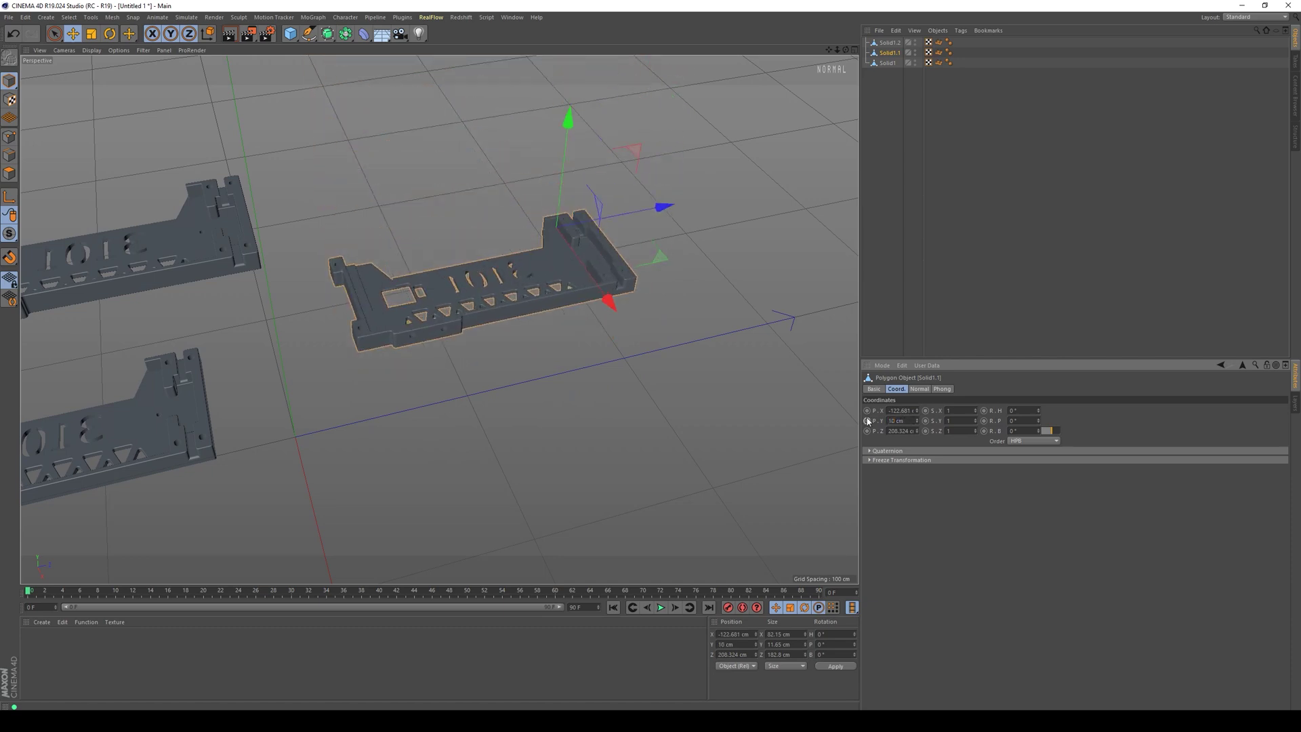
{"action": "left_click_drag", "start_coordinate": [917, 431], "coordinate": [918, 454]}
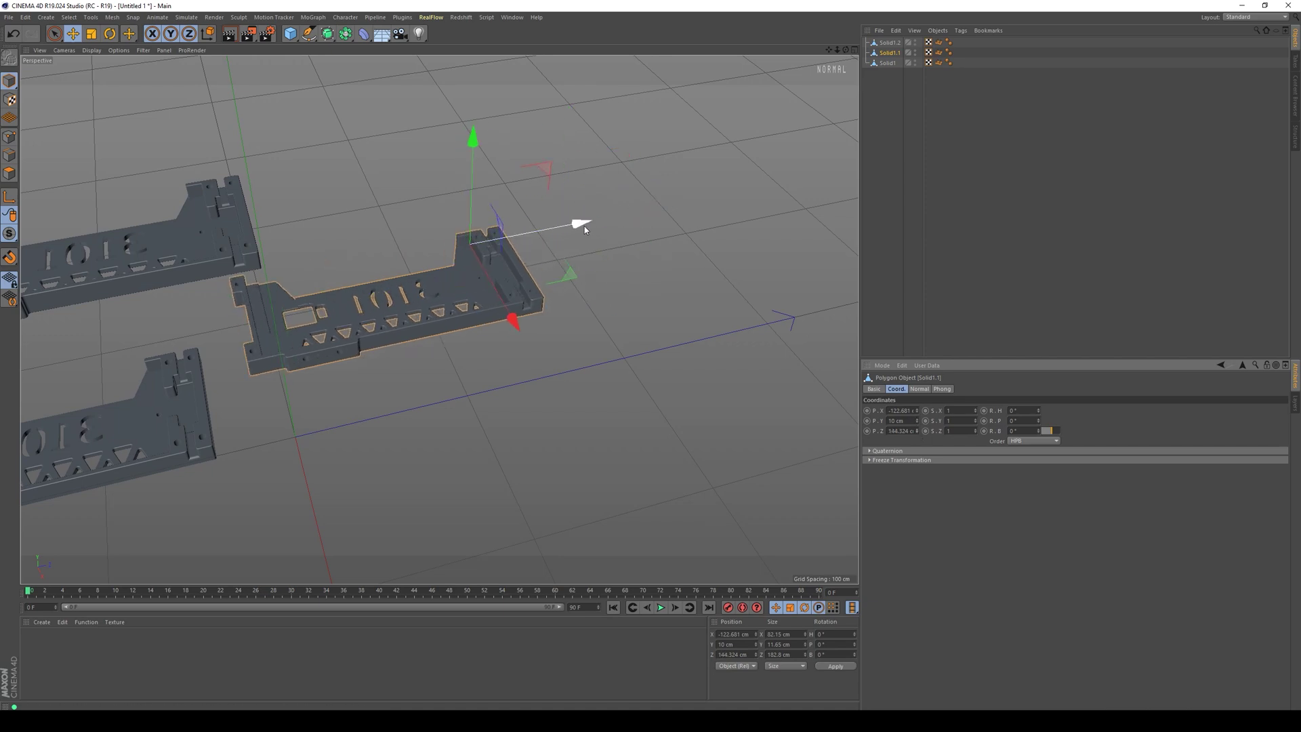
{"action": "left_click_drag", "start_coordinate": [582, 223], "coordinate": [752, 193]}
{"action": "left_click_drag", "start_coordinate": [686, 277], "coordinate": [514, 285]}
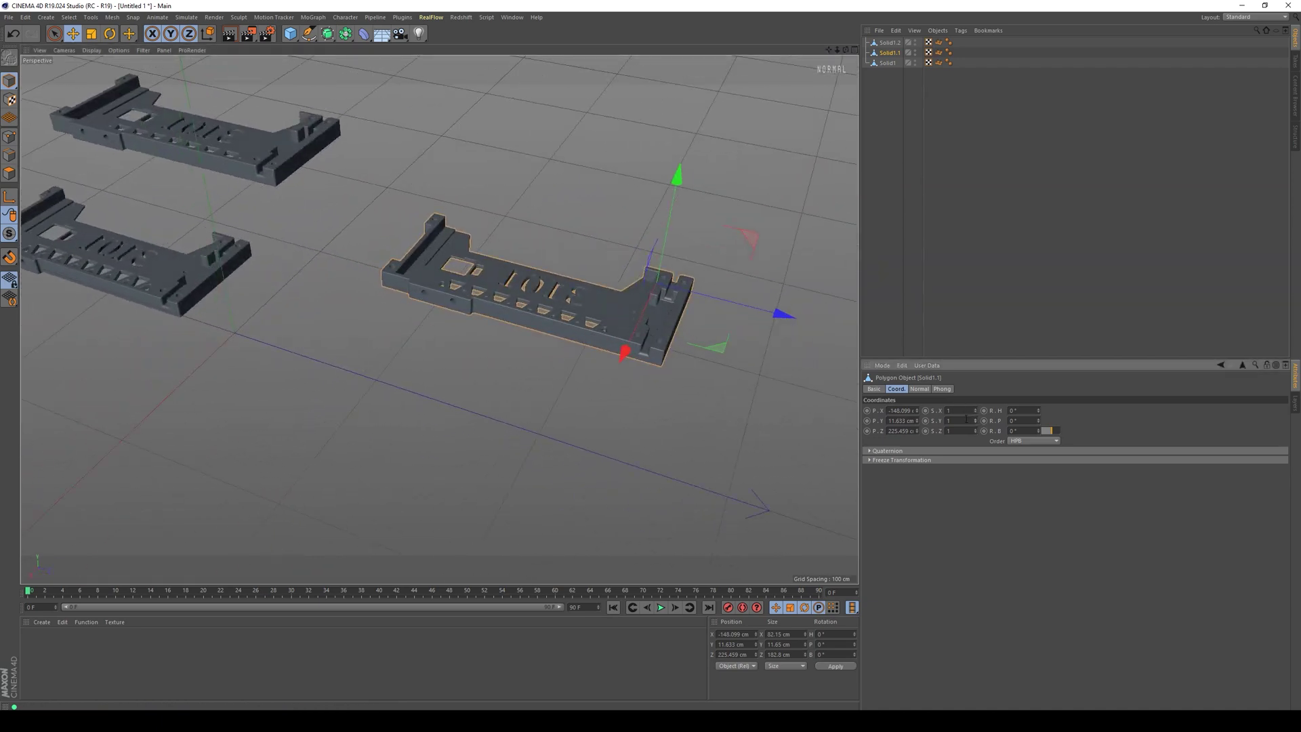
Set Solid1.1's Y scale to 2, inspect the taller case, and set the Y scale back to 1
{"action": "type", "text": "2"}
{"action": "key", "text": "Return"}
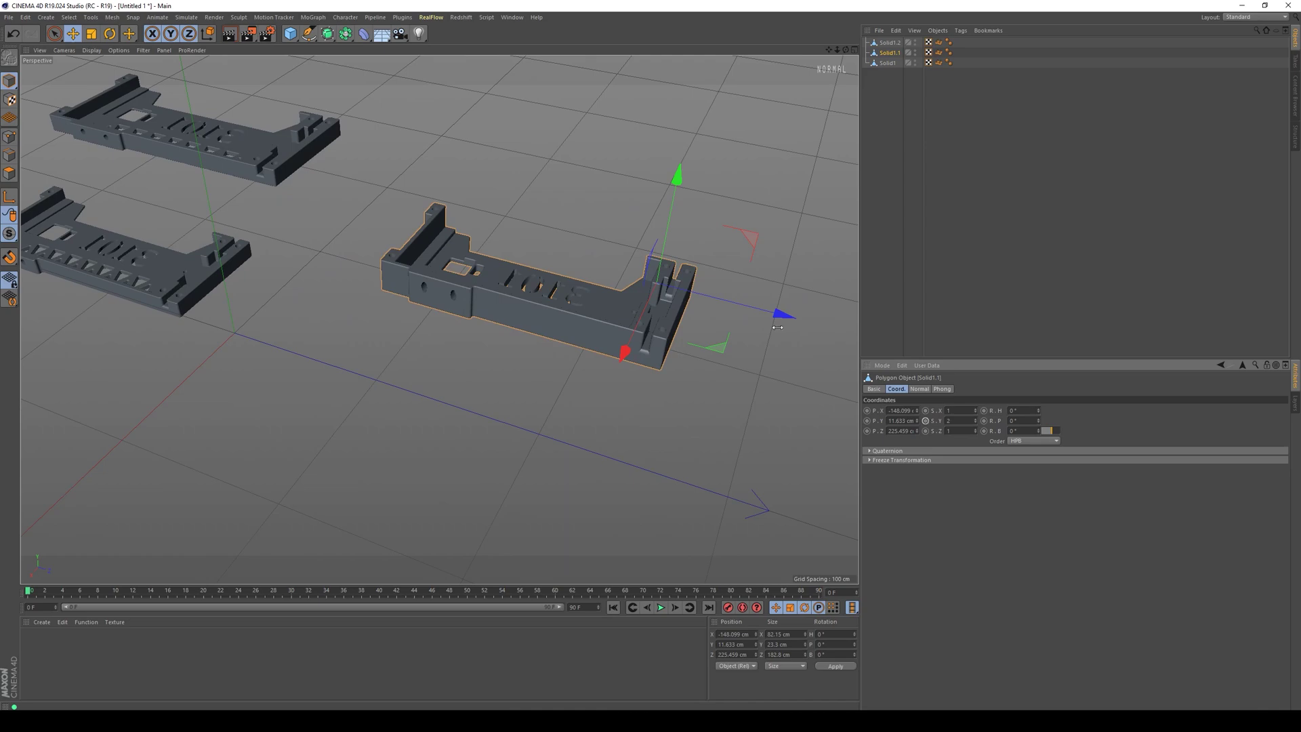
{"action": "left_click_drag", "start_coordinate": [777, 328], "coordinate": [515, 318], "text": "alt"}
{"action": "left_click", "coordinate": [948, 420]}
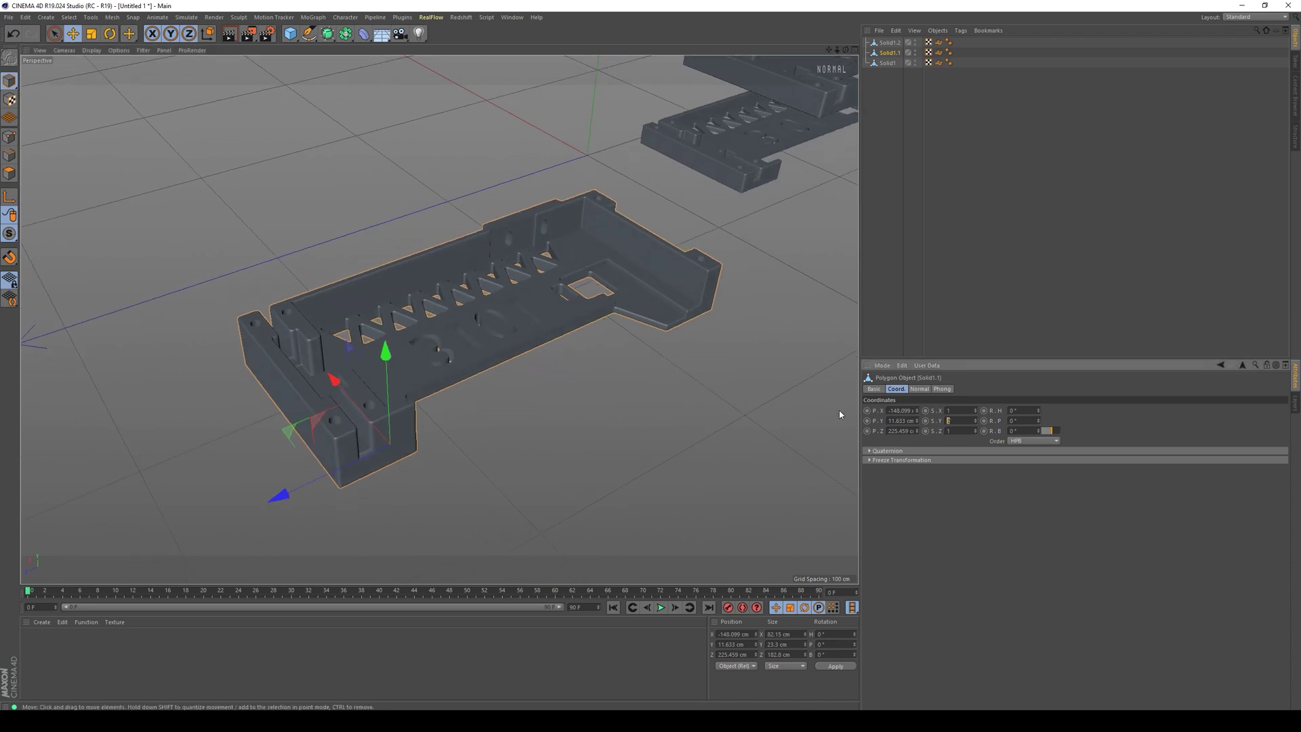
{"action": "type", "text": "1"}
{"action": "key", "text": "Return"}
Try stretching Solid1.1 to a much larger Y scale and undo the scaling
{"action": "mouse_move", "coordinate": [975, 420]}
{"action": "left_mouse_down"}
{"action": "mouse_move", "coordinate": [985, 449]}
{"action": "mouse_move", "coordinate": [977, 379]}
{"action": "mouse_move", "coordinate": [975, 408]}
{"action": "left_mouse_up"}
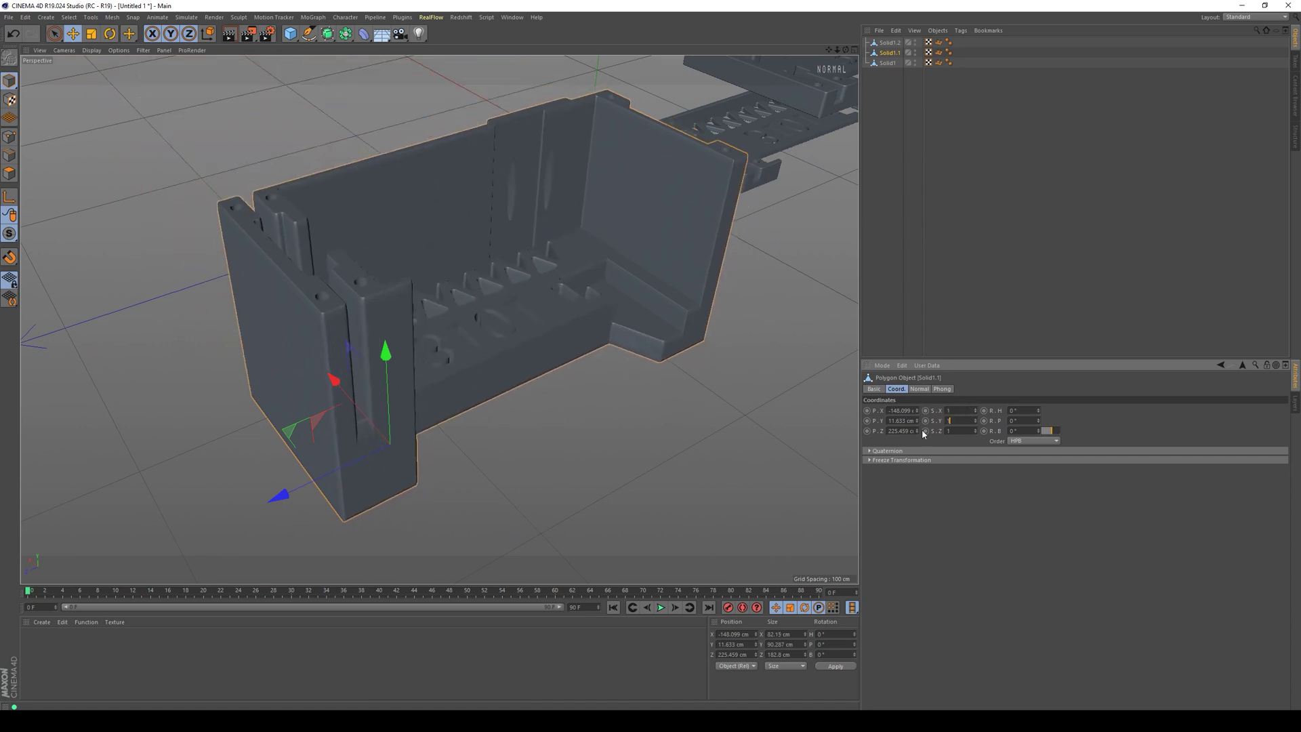
{"action": "key", "text": "ctrl+z"}
{"action": "key", "text": "ctrl+z"}
{"action": "left_click_drag", "start_coordinate": [499, 369], "coordinate": [637, 371], "text": "alt"}
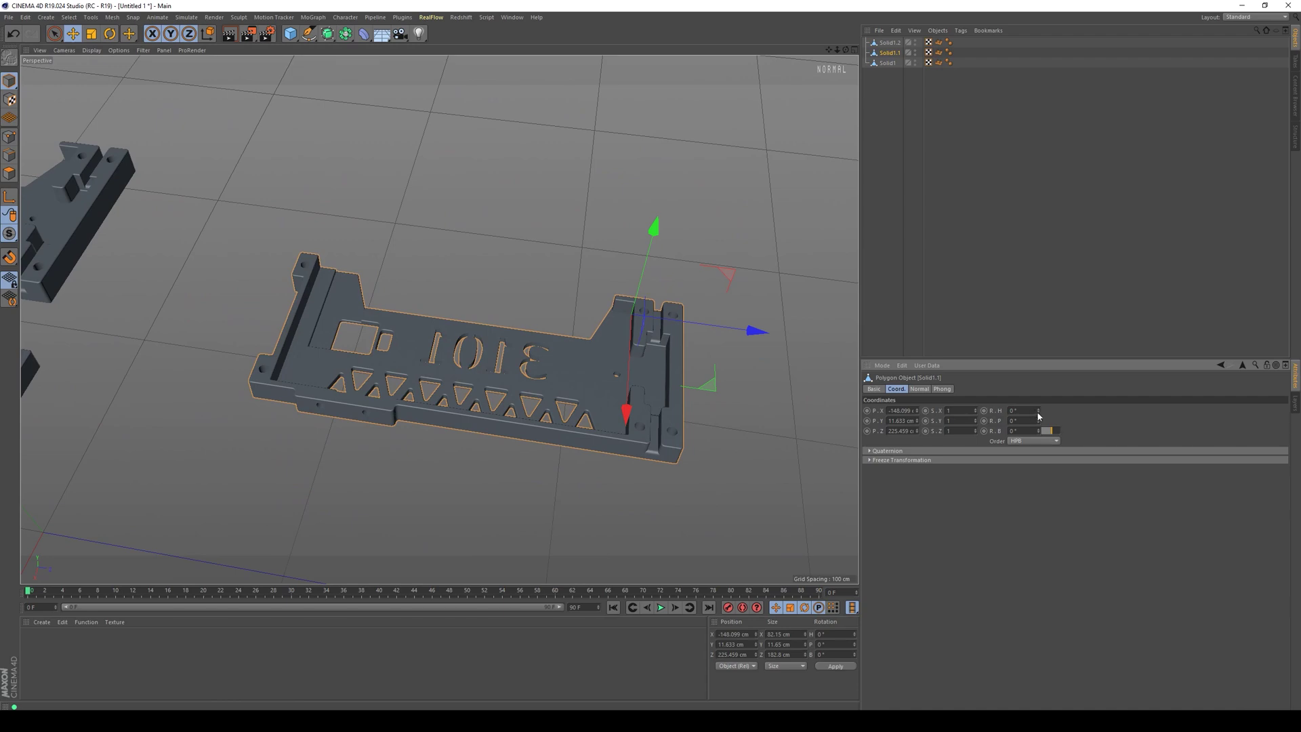
Try rotating Solid1.1 in pitch and bank, and reset its rotation values to 0°
{"action": "left_click_drag", "start_coordinate": [1037, 414], "coordinate": [1037, 447]}
{"action": "left_click_drag", "start_coordinate": [662, 357], "coordinate": [609, 324], "text": "alt"}
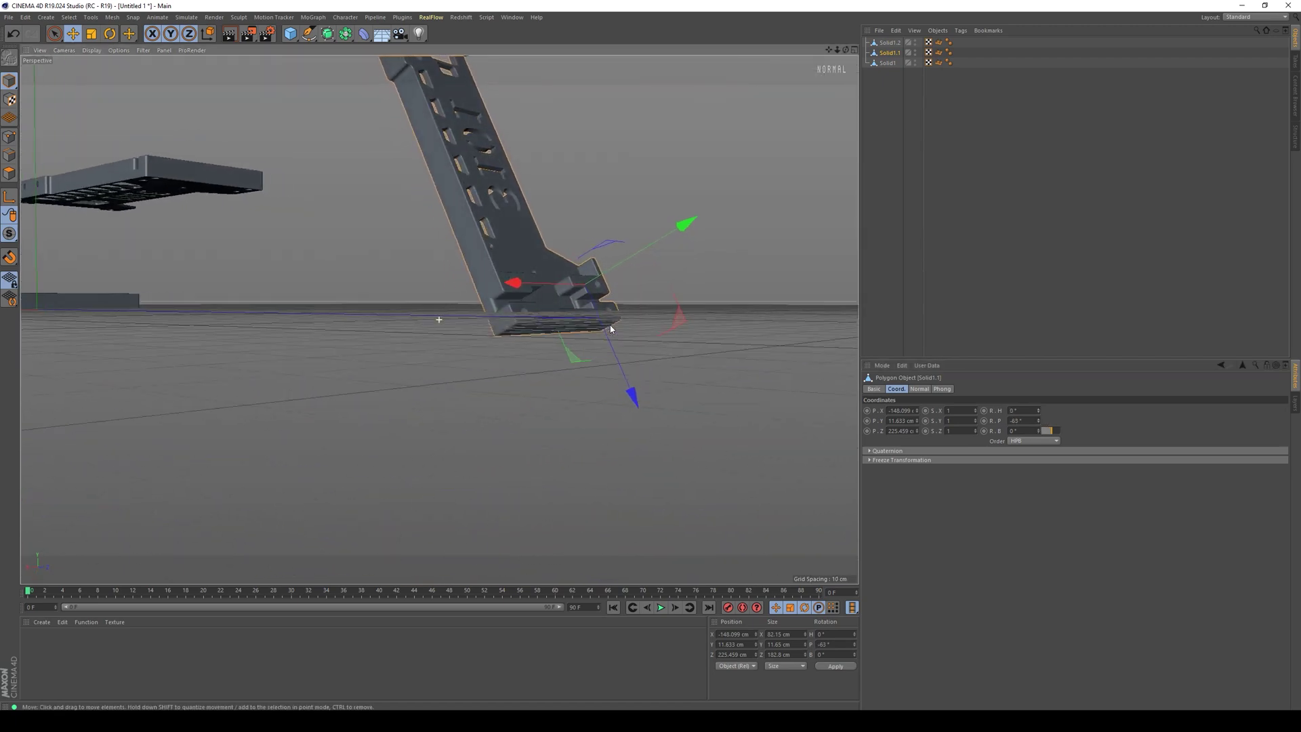
{"action": "mouse_move", "coordinate": [1039, 430]}
{"action": "left_mouse_down"}
{"action": "mouse_move", "coordinate": [1039, 405]}
{"action": "mouse_move", "coordinate": [1040, 434]}
{"action": "mouse_move", "coordinate": [1025, 440]}
{"action": "left_mouse_up"}
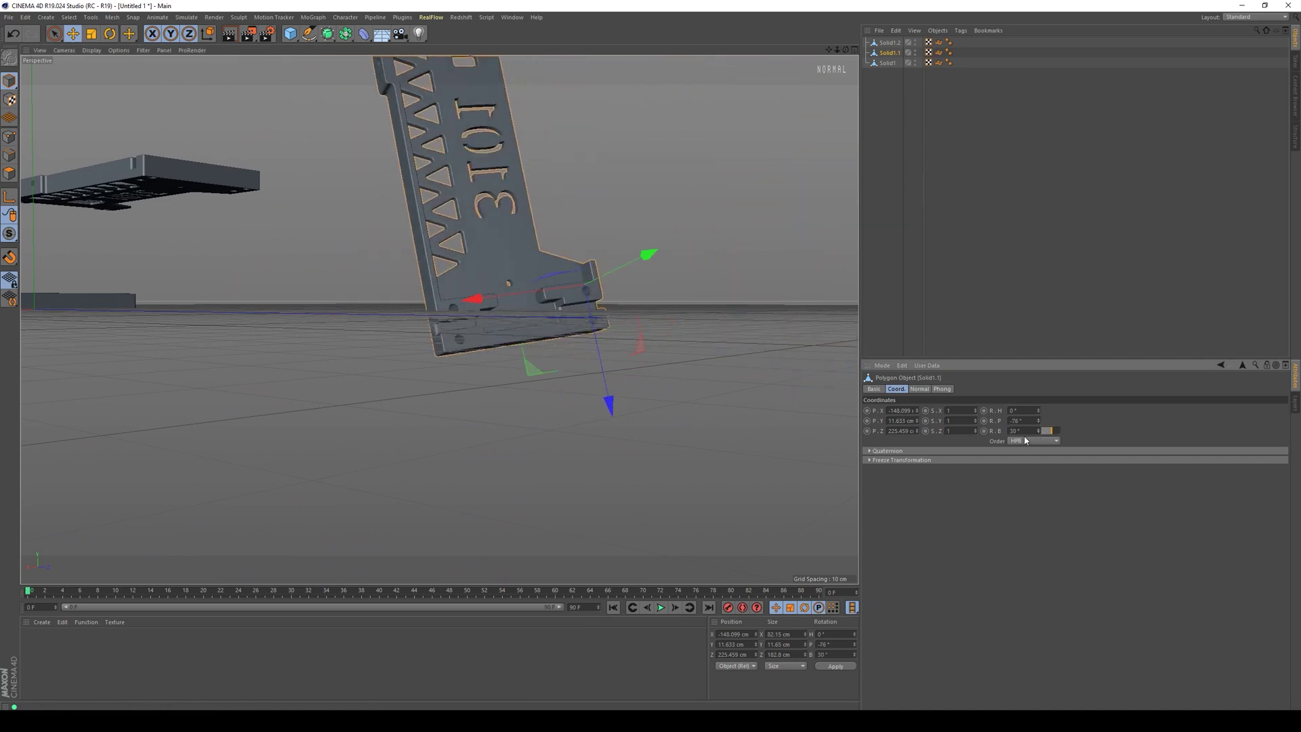
{"action": "key", "text": "Return"}
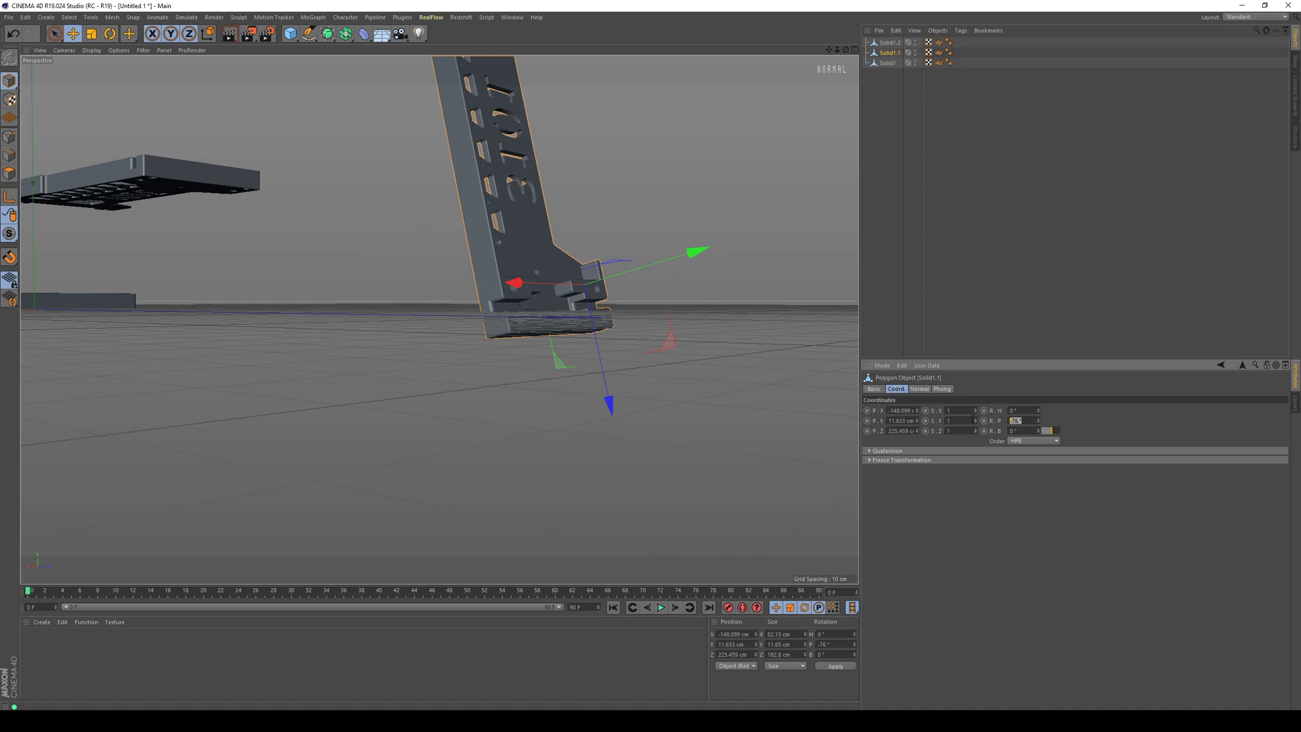
{"action": "type", "text": "0"}
{"action": "key", "text": "Return"}
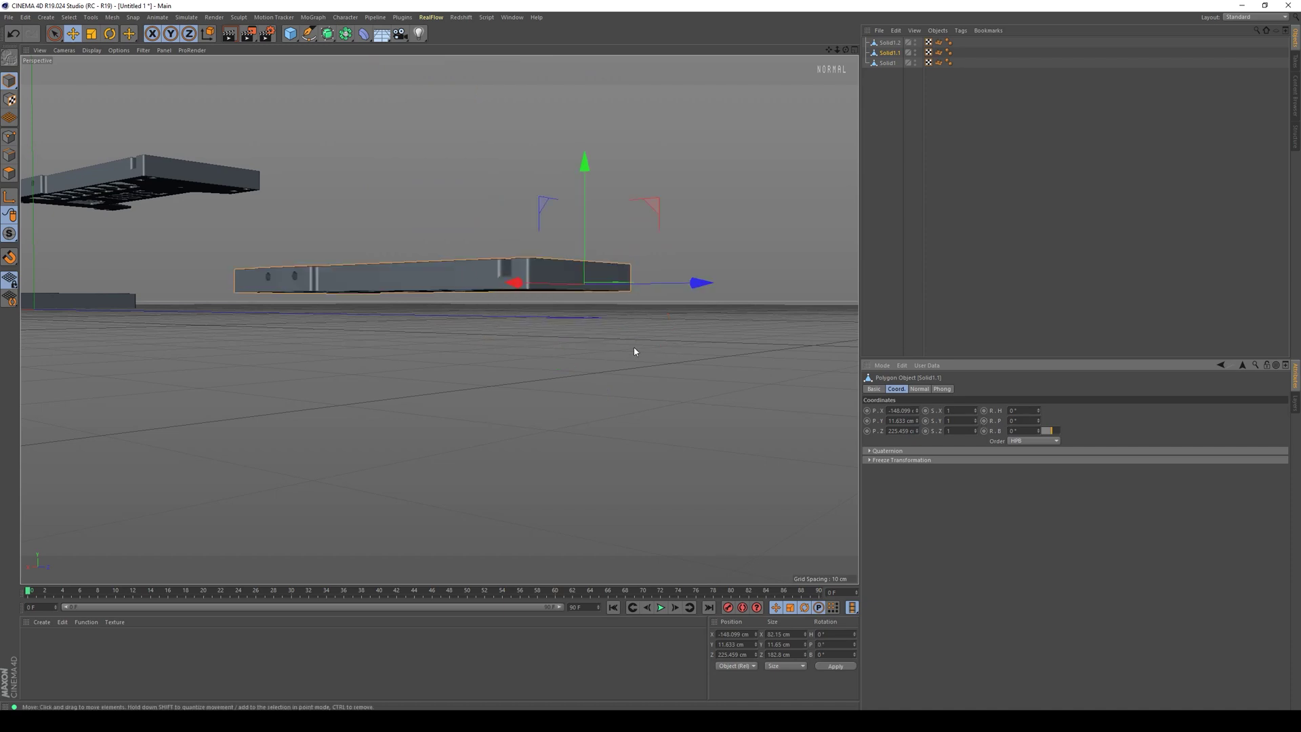
Tilt Solid1.1 again through its pitch rotation, inspect how it pivots on its axis, and set the pitch back to 0°
{"action": "mouse_move", "coordinate": [636, 355]}
{"action": "left_mouse_down", "text": "alt"}
{"action": "mouse_move", "coordinate": [552, 399]}
{"action": "mouse_move", "coordinate": [654, 342]}
{"action": "left_mouse_up", "text": "alt"}
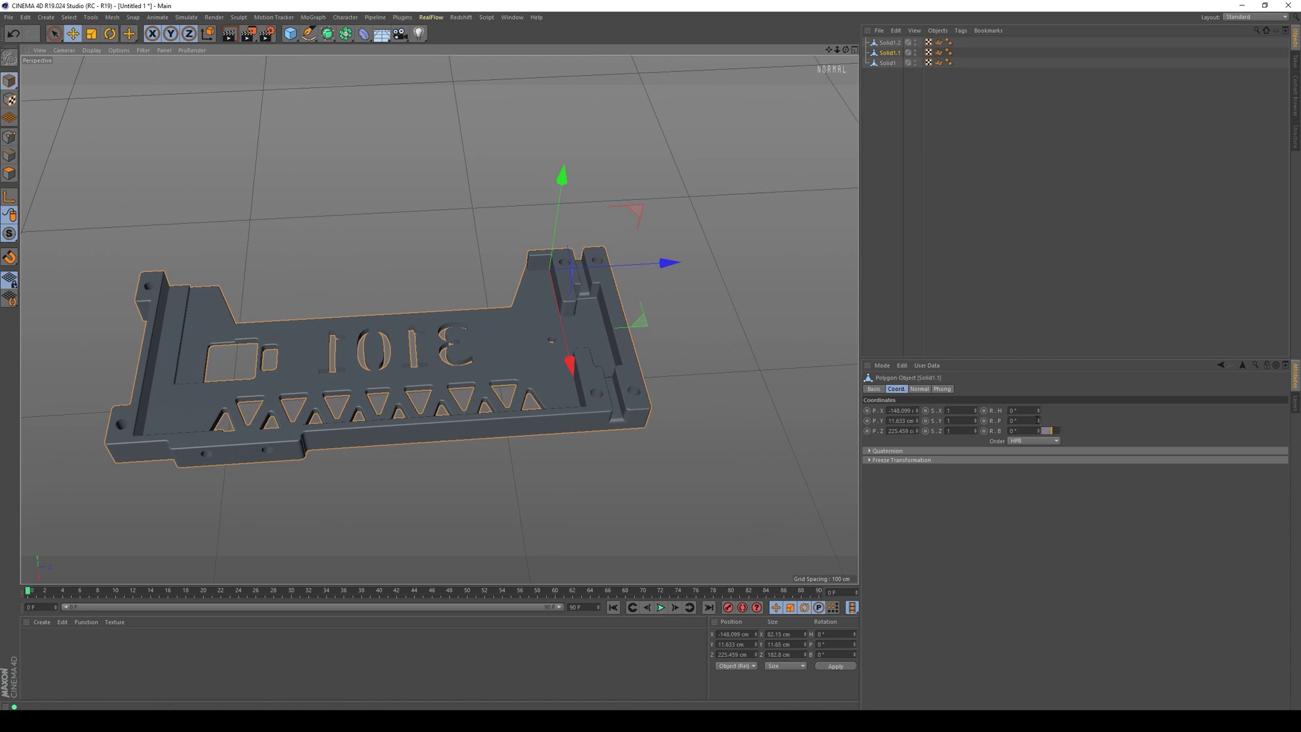
{"action": "left_click", "coordinate": [1036, 421]}
{"action": "left_click_drag", "start_coordinate": [1038, 421], "coordinate": [993, 420]}
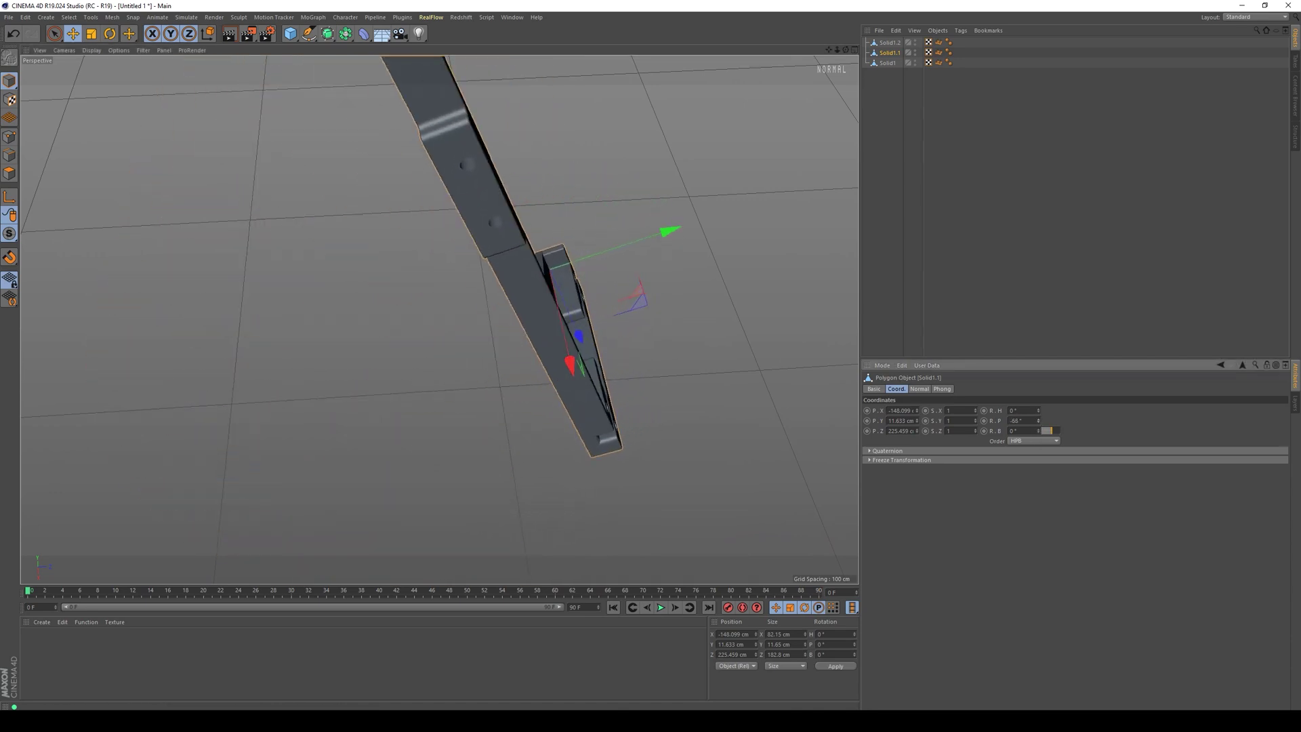
{"action": "left_click_drag", "start_coordinate": [587, 359], "coordinate": [538, 323], "text": "alt"}
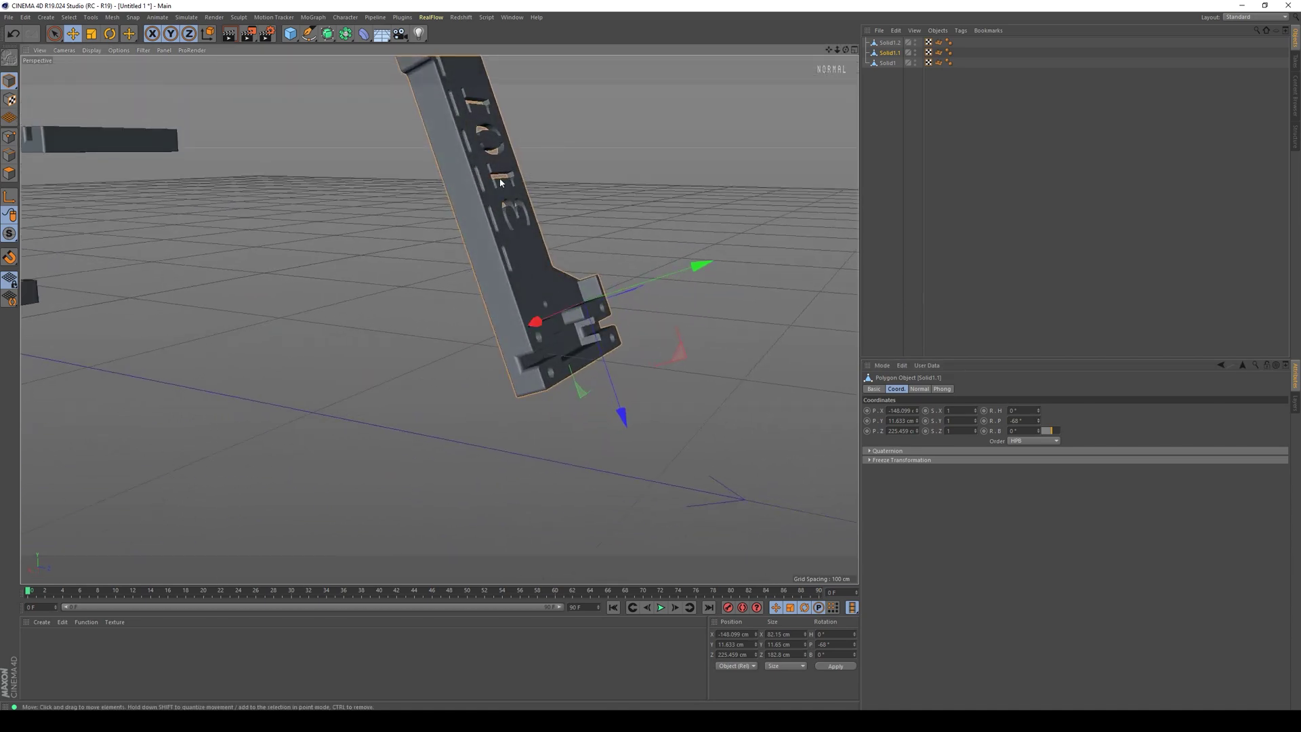
{"action": "middle_click_drag", "start_coordinate": [431, 313], "coordinate": [445, 323], "text": "alt"}
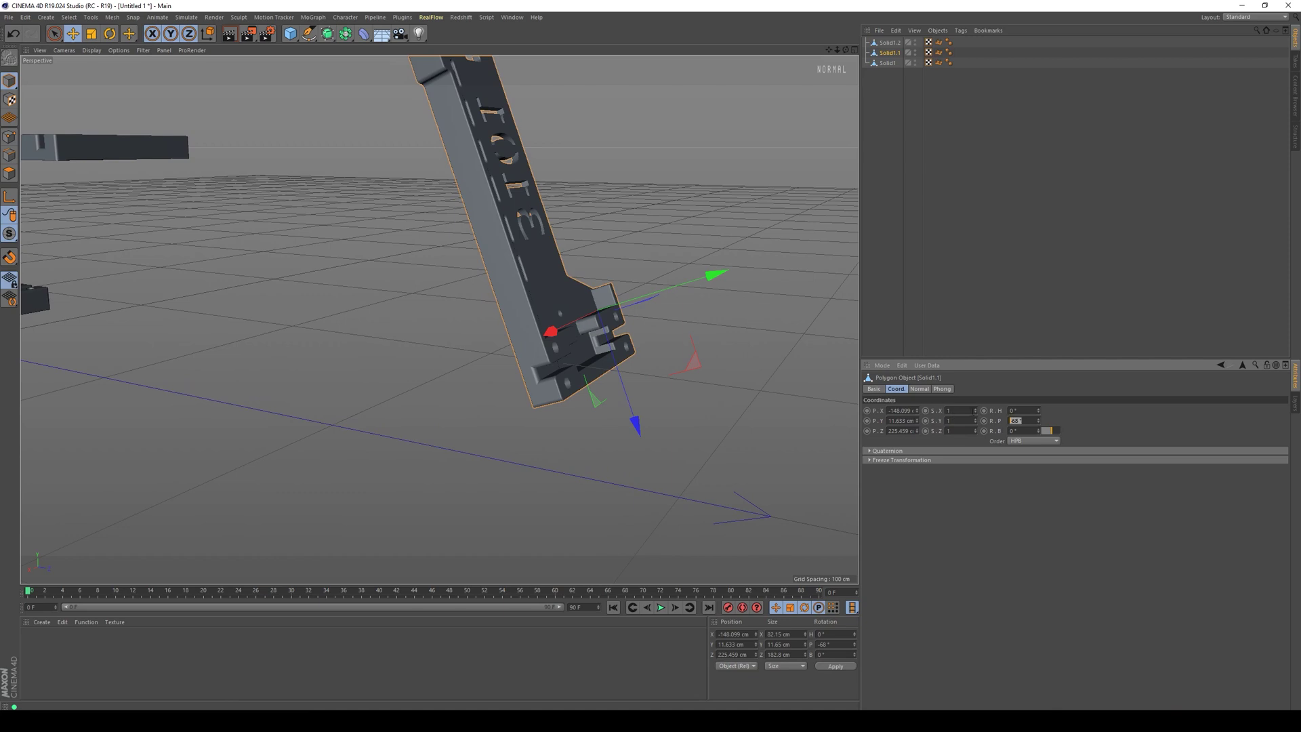
{"action": "type", "text": "0"}
{"action": "key", "text": "Return"}
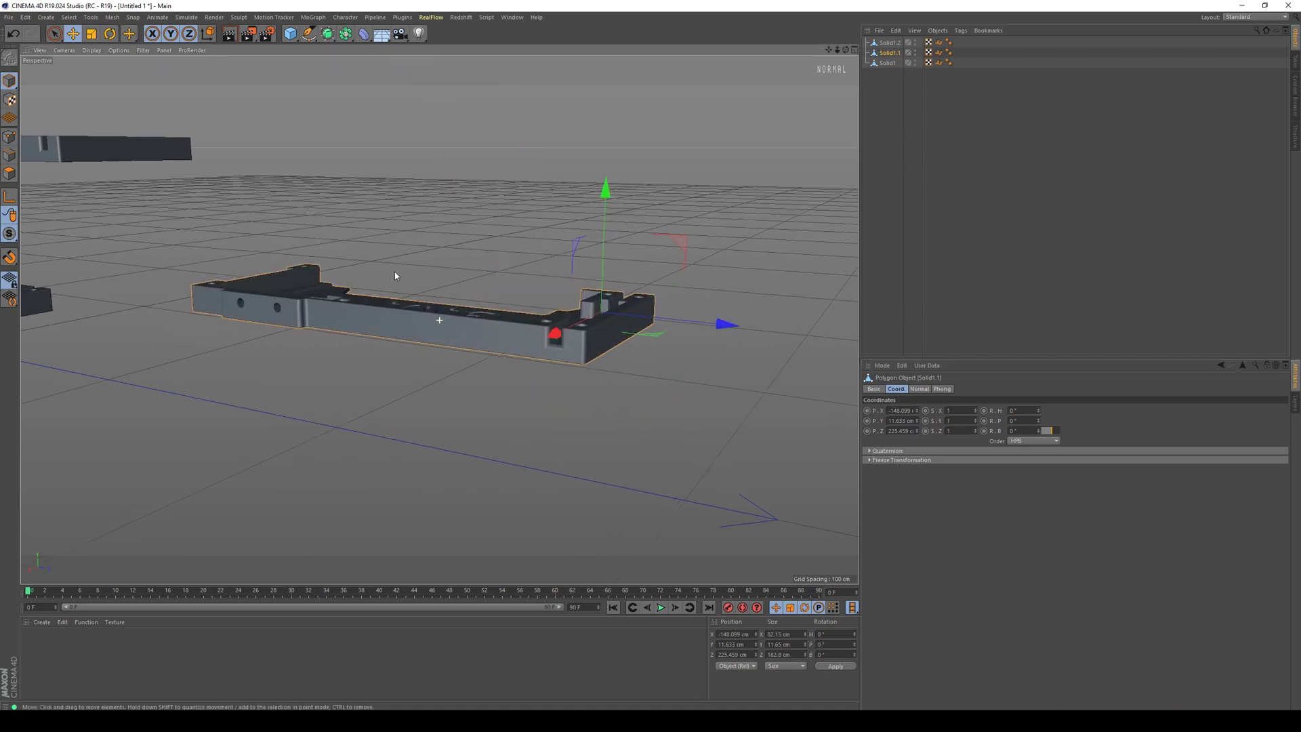
Enable axis modification, move only Solid1.1's axis to about X -112 cm, Z 152 cm near the case's centre, and disable the mode
{"action": "left_click_drag", "start_coordinate": [432, 300], "coordinate": [522, 339], "text": "alt"}
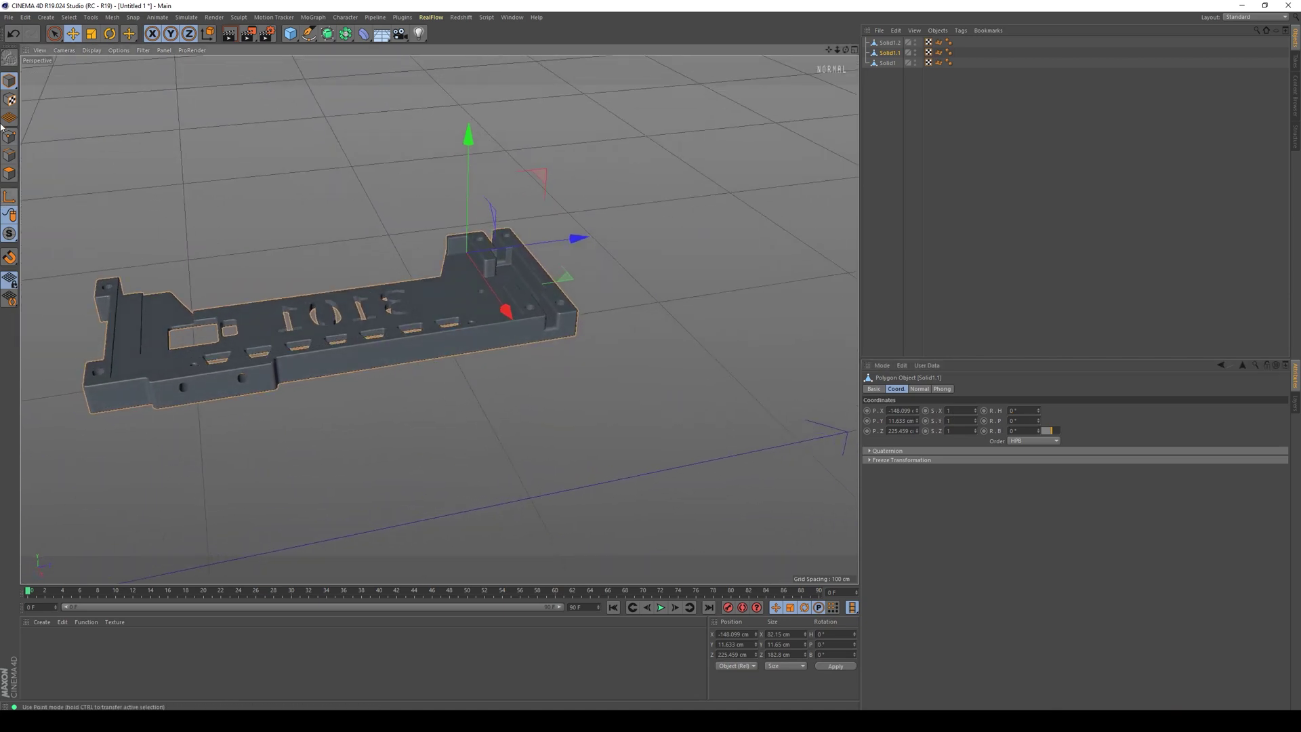
{"action": "left_click", "coordinate": [10, 196]}
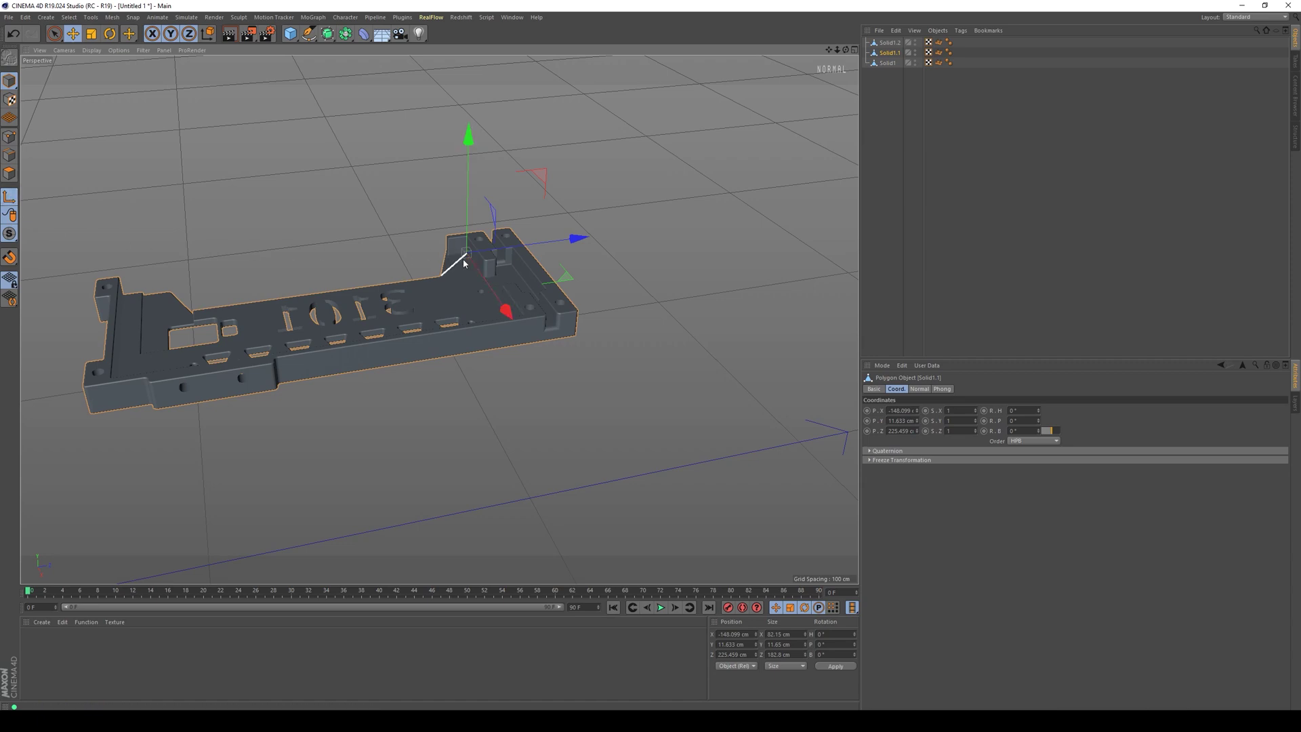
{"action": "left_click_drag", "start_coordinate": [579, 247], "coordinate": [441, 265]}
{"action": "left_click_drag", "start_coordinate": [439, 304], "coordinate": [407, 343], "text": "alt"}
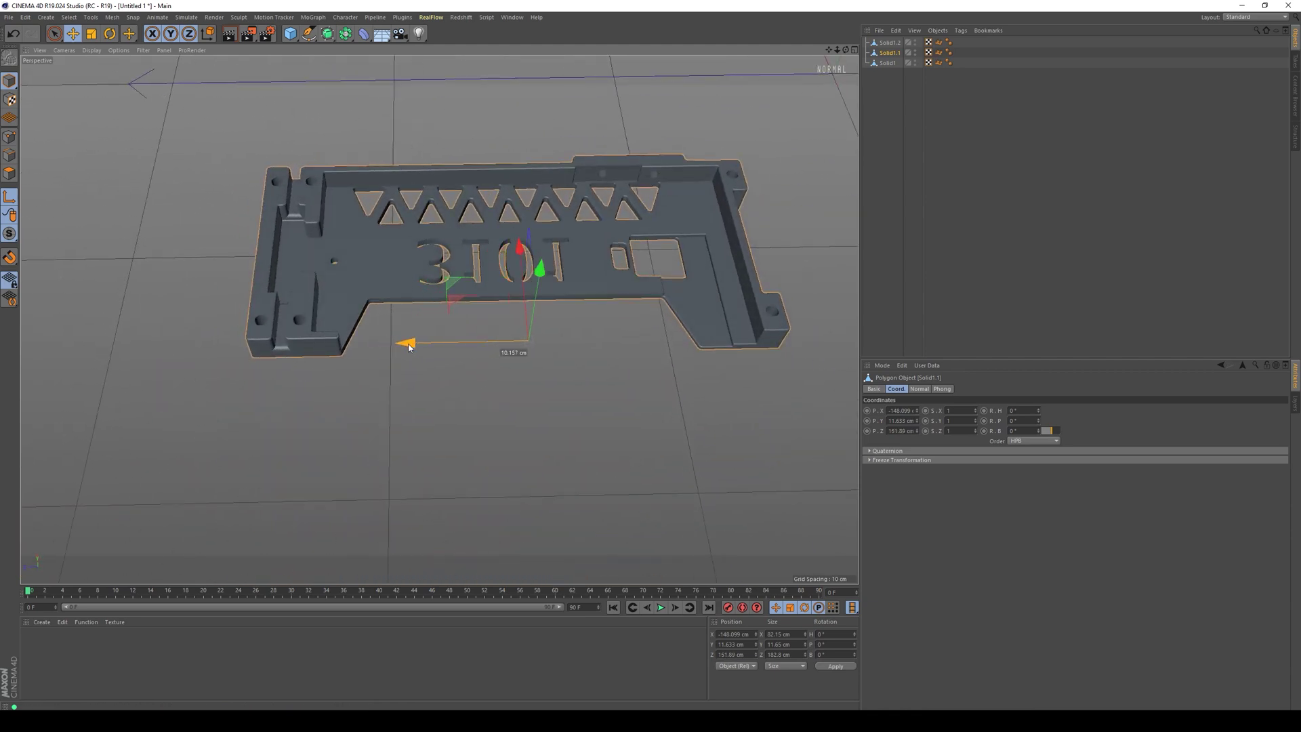
{"action": "left_click_drag", "start_coordinate": [523, 247], "coordinate": [153, 256]}
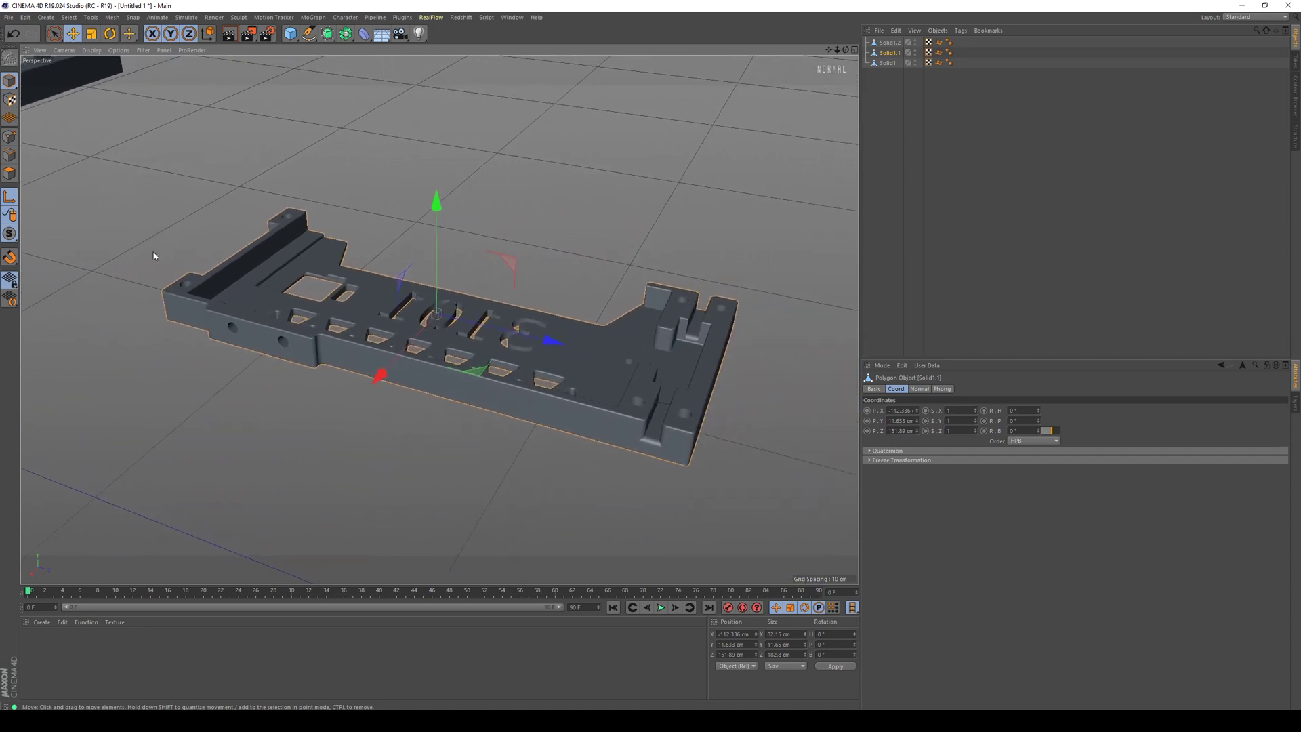
{"action": "left_click", "coordinate": [10, 196]}
Test Solid1.1's pitch rotation about the centred axis, restore 0°, and shift only the axis along Z to the case's end
{"action": "left_click_drag", "start_coordinate": [493, 374], "coordinate": [521, 366], "text": "alt"}
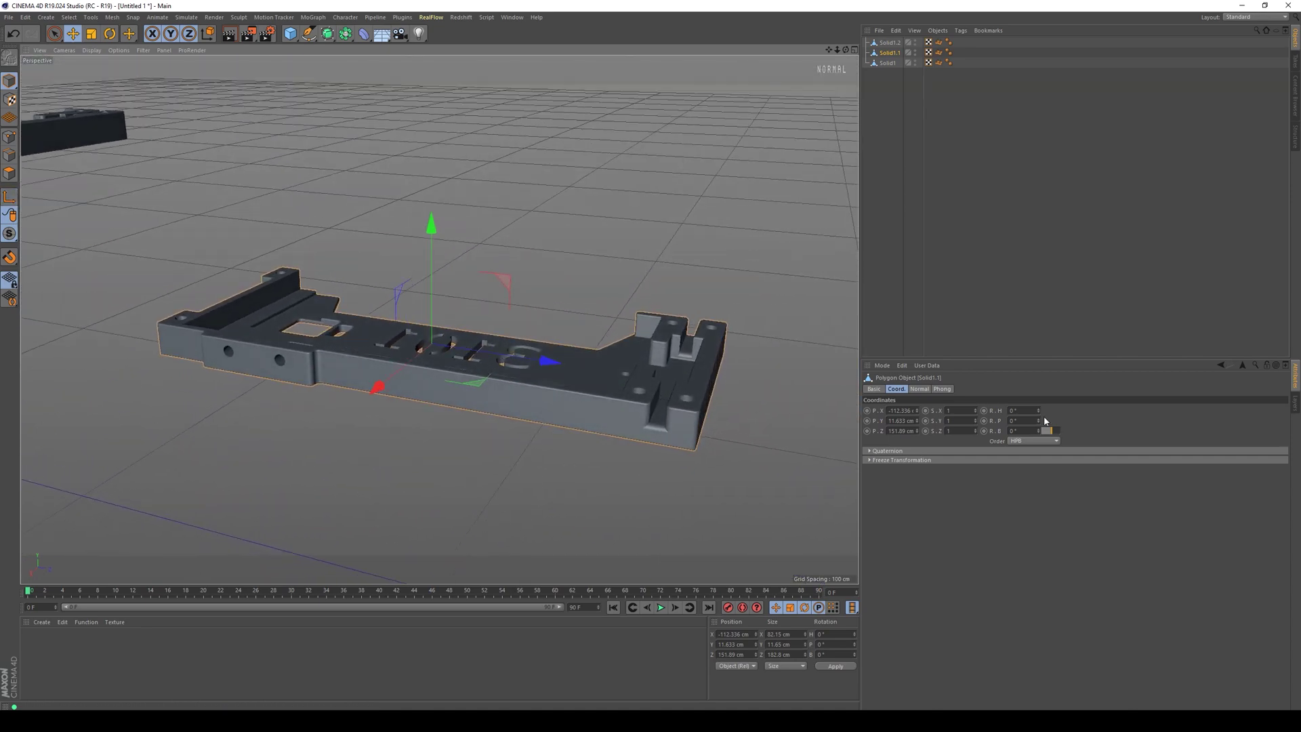
{"action": "mouse_move", "coordinate": [1037, 420]}
{"action": "left_mouse_down"}
{"action": "mouse_move", "coordinate": [1081, 407]}
{"action": "mouse_move", "coordinate": [1035, 418]}
{"action": "left_mouse_up"}
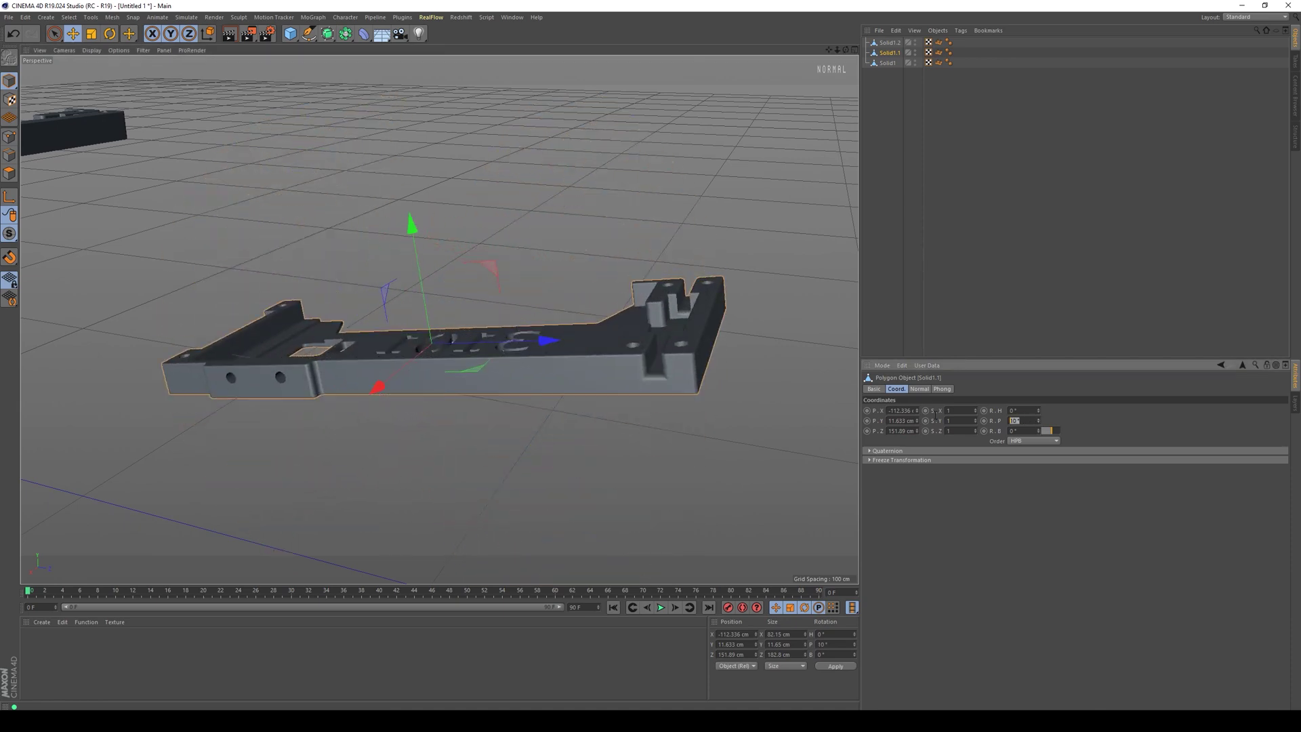
{"action": "key", "text": "Return"}
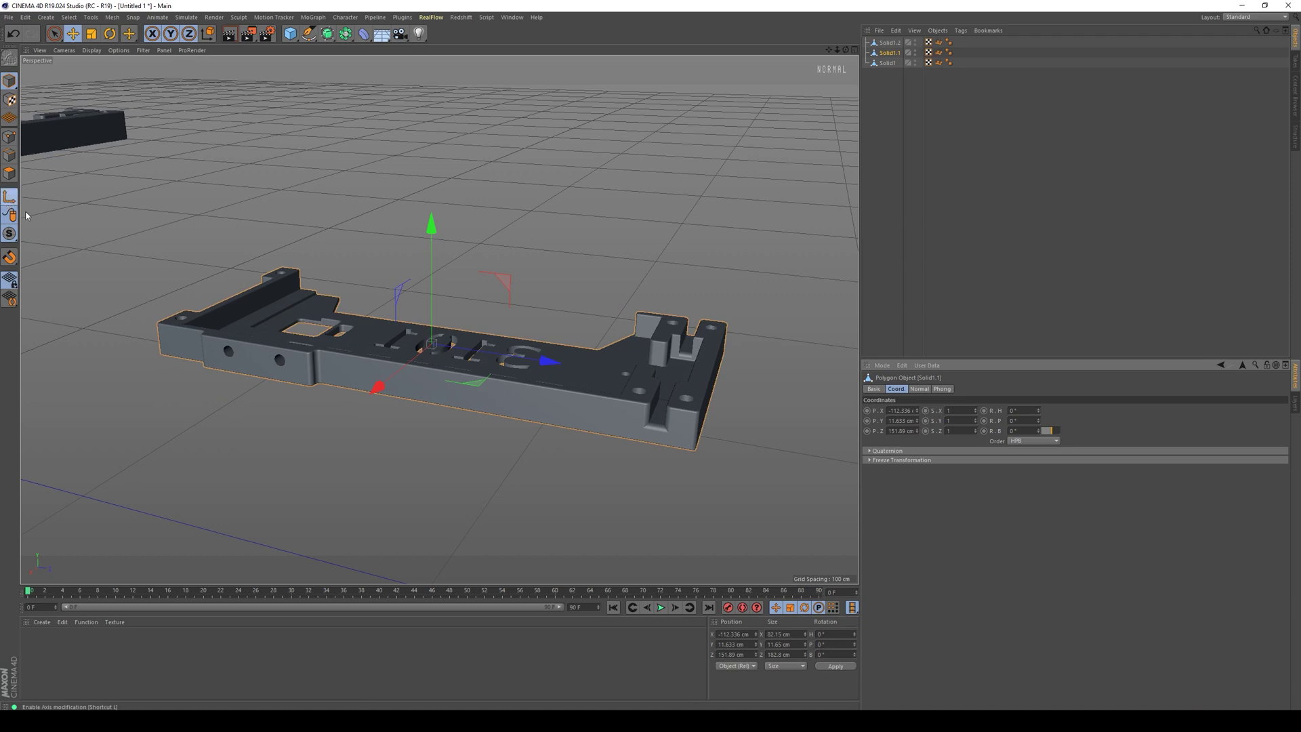
{"action": "left_click_drag", "start_coordinate": [552, 361], "coordinate": [843, 404]}
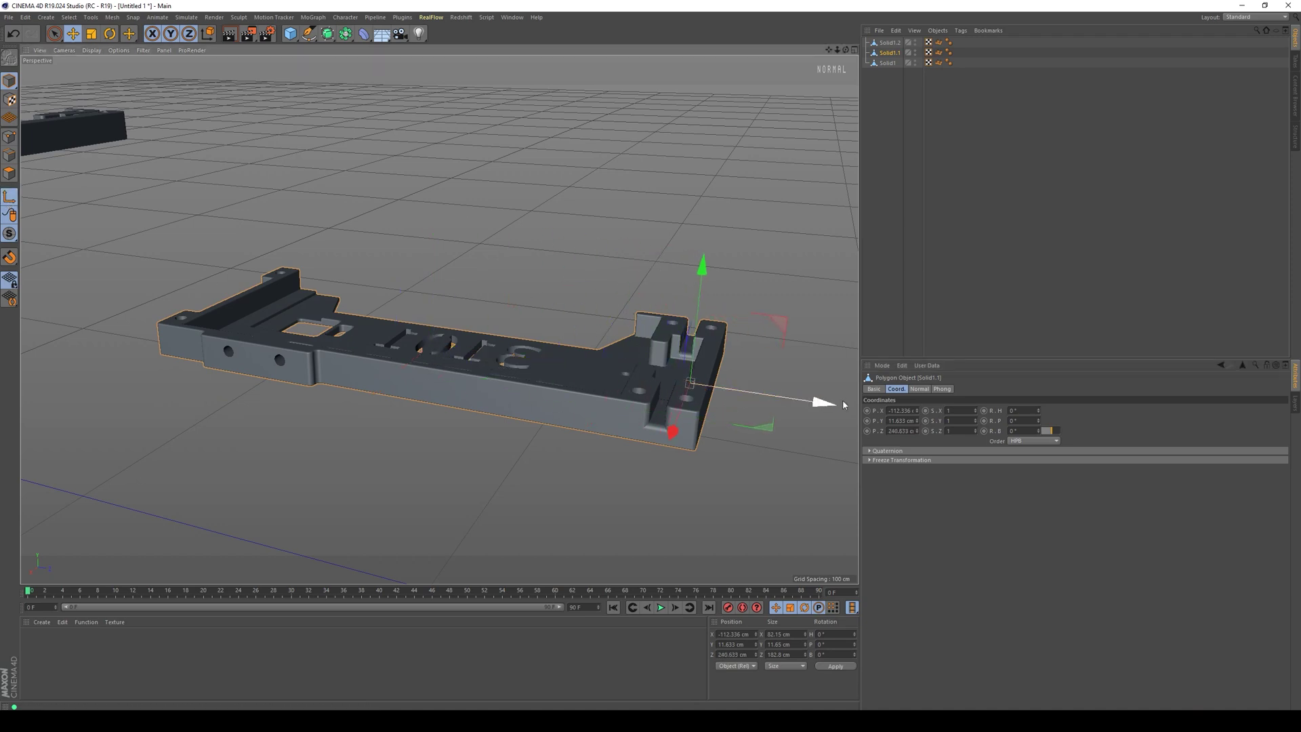
{"action": "left_click", "coordinate": [9, 198]}
Select Solid1 and examine the three phone case copies from several angles and distances
{"action": "left_click", "coordinate": [887, 63]}
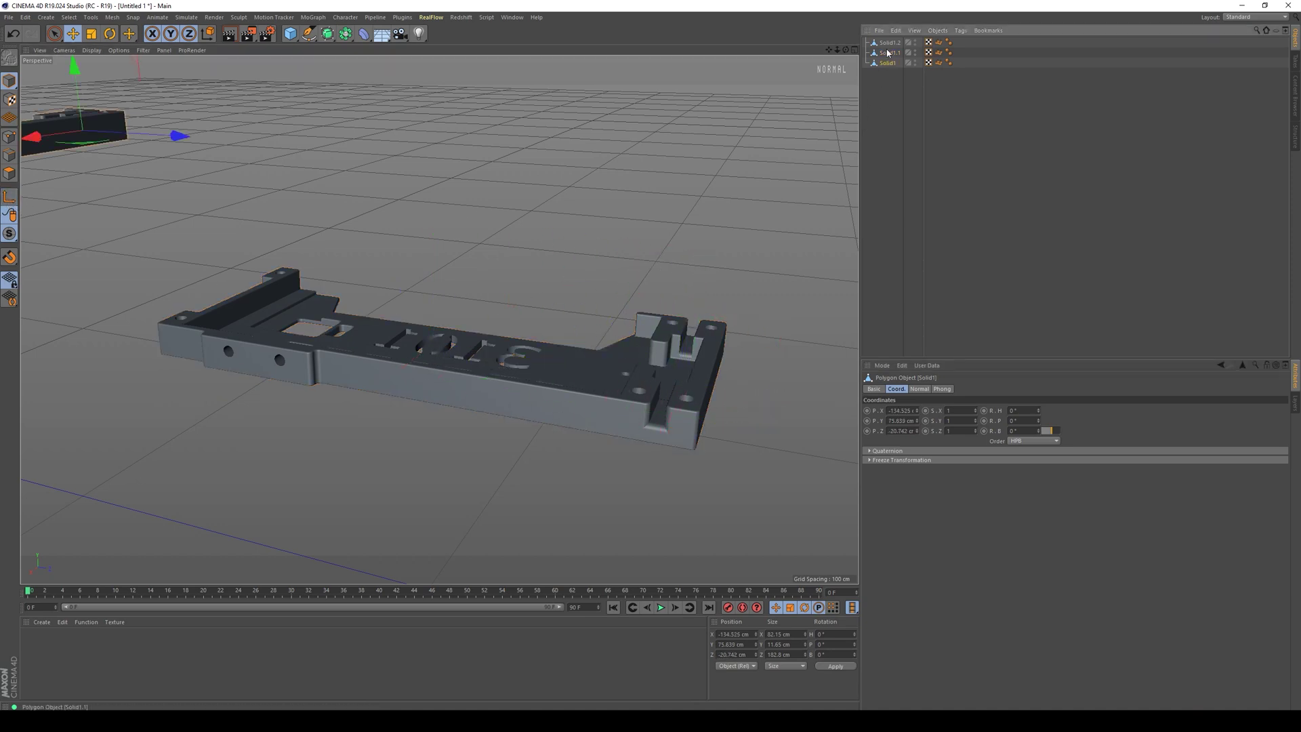
{"action": "left_click", "coordinate": [884, 62]}
{"action": "scroll", "coordinate": [479, 293], "scroll_direction": "down", "scroll_amount": 3}
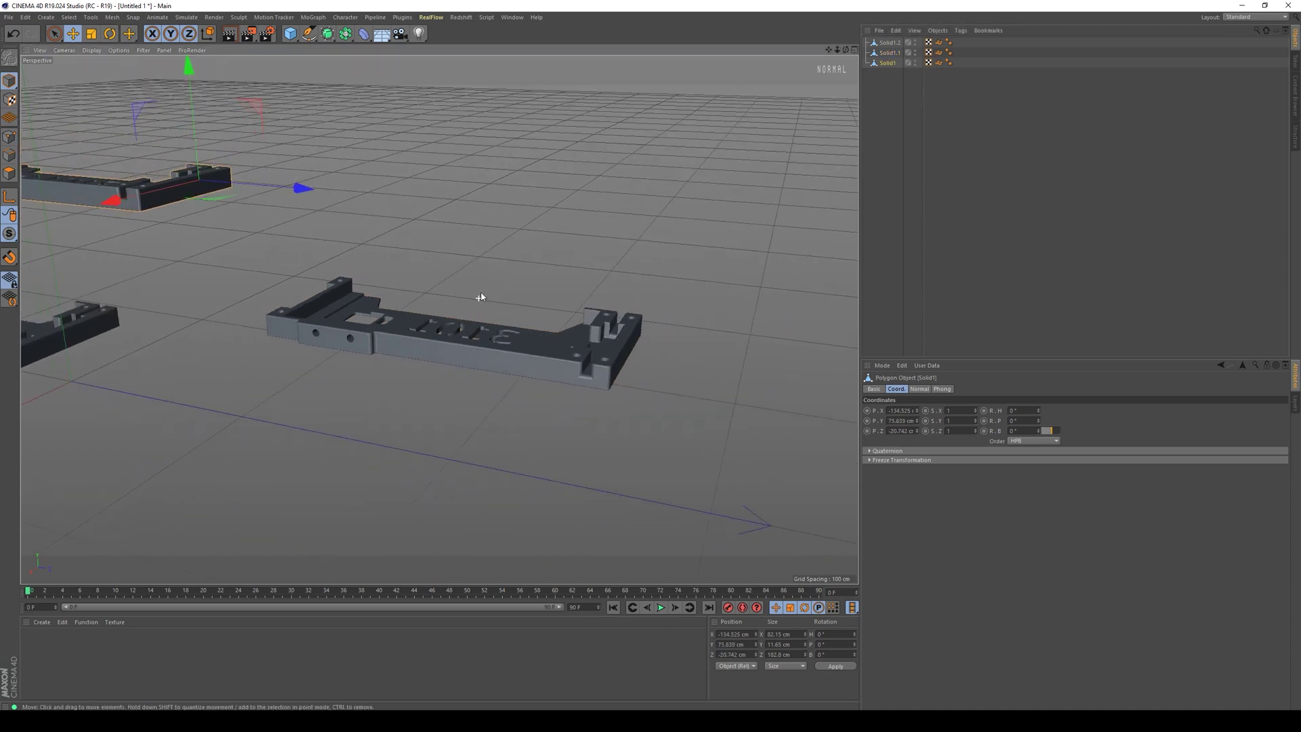
{"action": "scroll", "coordinate": [520, 298], "scroll_direction": "up", "scroll_amount": 6}
{"action": "mouse_move", "coordinate": [520, 298]}
{"action": "left_mouse_down", "text": "alt"}
{"action": "mouse_move", "coordinate": [546, 294]}
{"action": "mouse_move", "coordinate": [328, 325]}
{"action": "mouse_move", "coordinate": [396, 318]}
{"action": "mouse_move", "coordinate": [389, 279]}
{"action": "mouse_move", "coordinate": [320, 167]}
{"action": "mouse_move", "coordinate": [410, 244]}
{"action": "left_mouse_up", "text": "alt"}
{"action": "scroll", "coordinate": [320, 167], "scroll_direction": "down", "scroll_amount": 2}
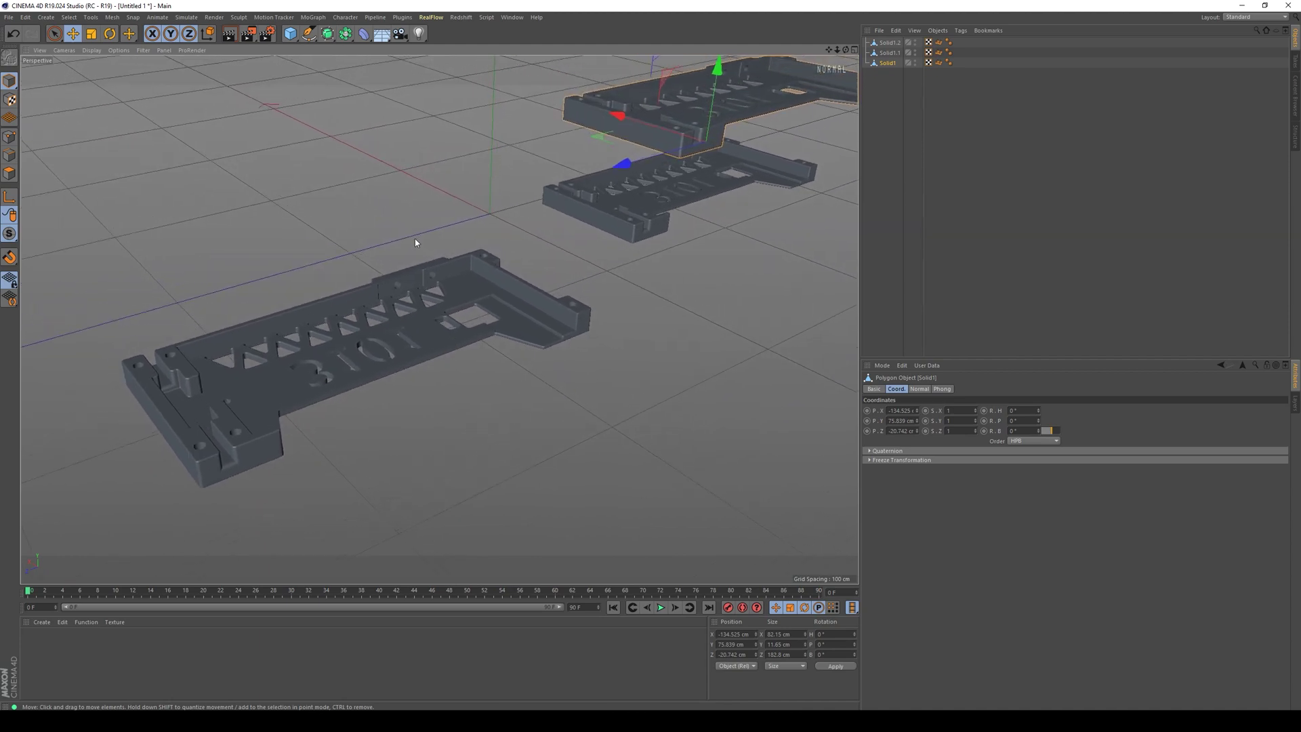
{"action": "scroll", "coordinate": [437, 218], "scroll_direction": "down", "scroll_amount": 3}
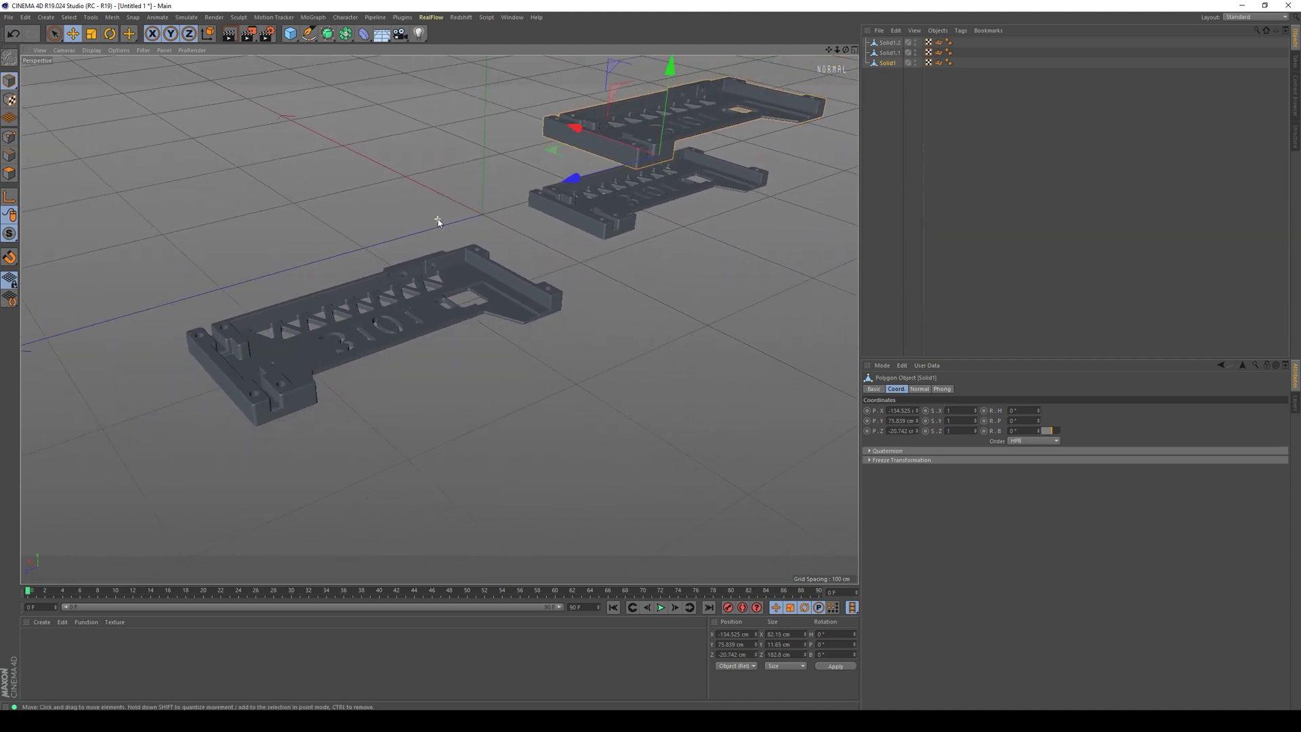
{"action": "scroll", "coordinate": [428, 174], "scroll_direction": "up", "scroll_amount": 4}
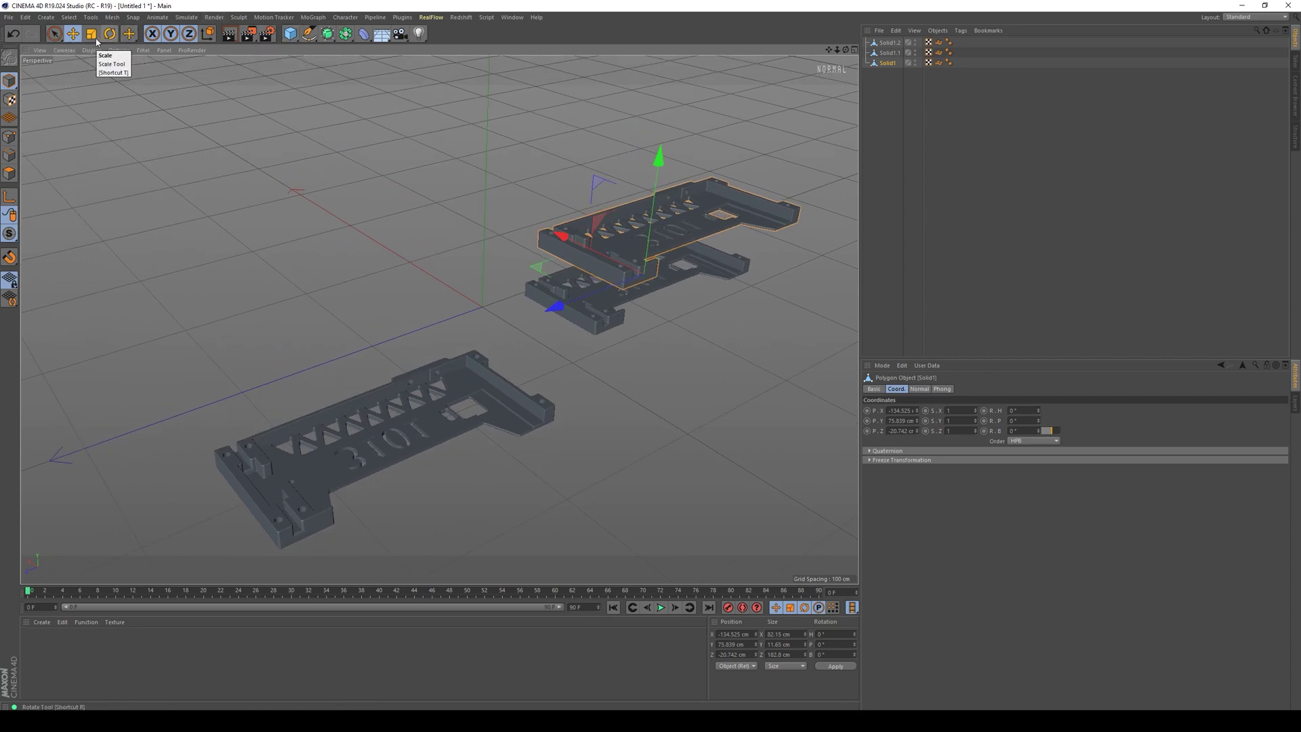
Add a cube, move it along X to about 120 cm, and resize it to about 109 cm in Y and 134 cm in Z
{"action": "left_click", "coordinate": [291, 37]}
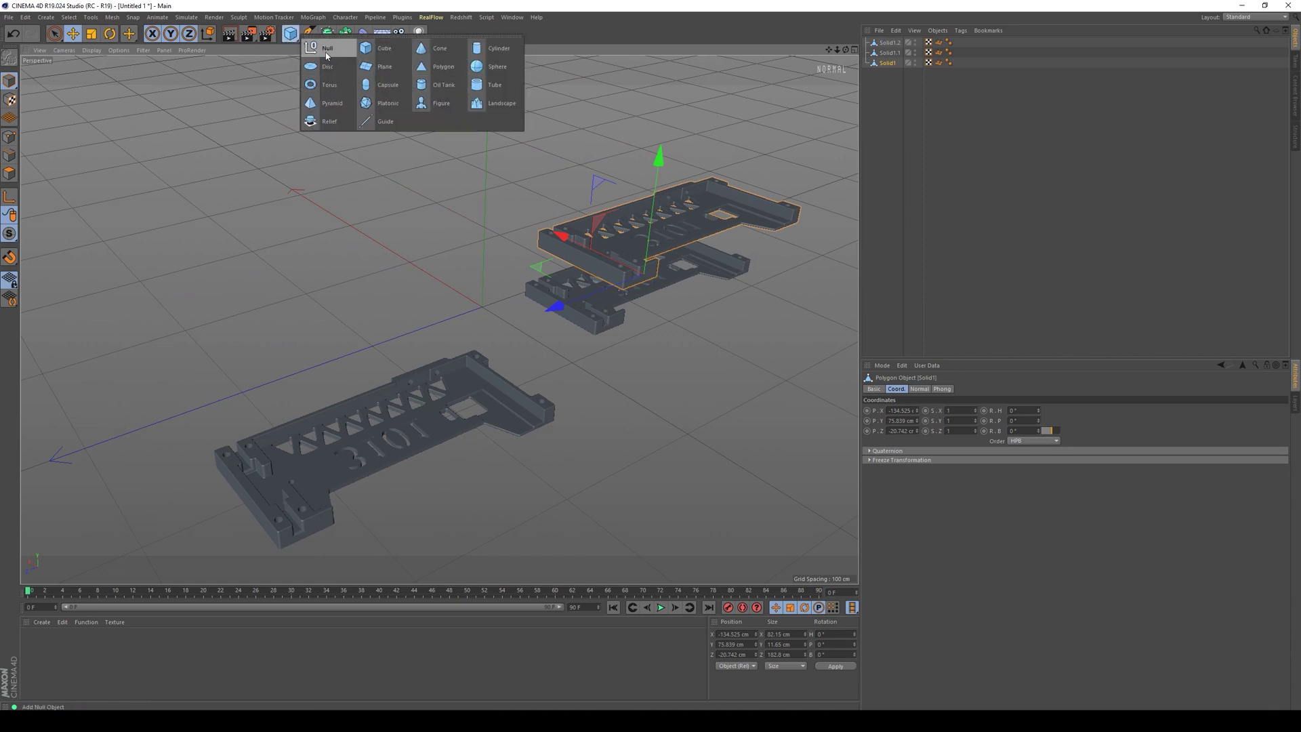
{"action": "left_click_drag", "start_coordinate": [284, 38], "coordinate": [385, 49]}
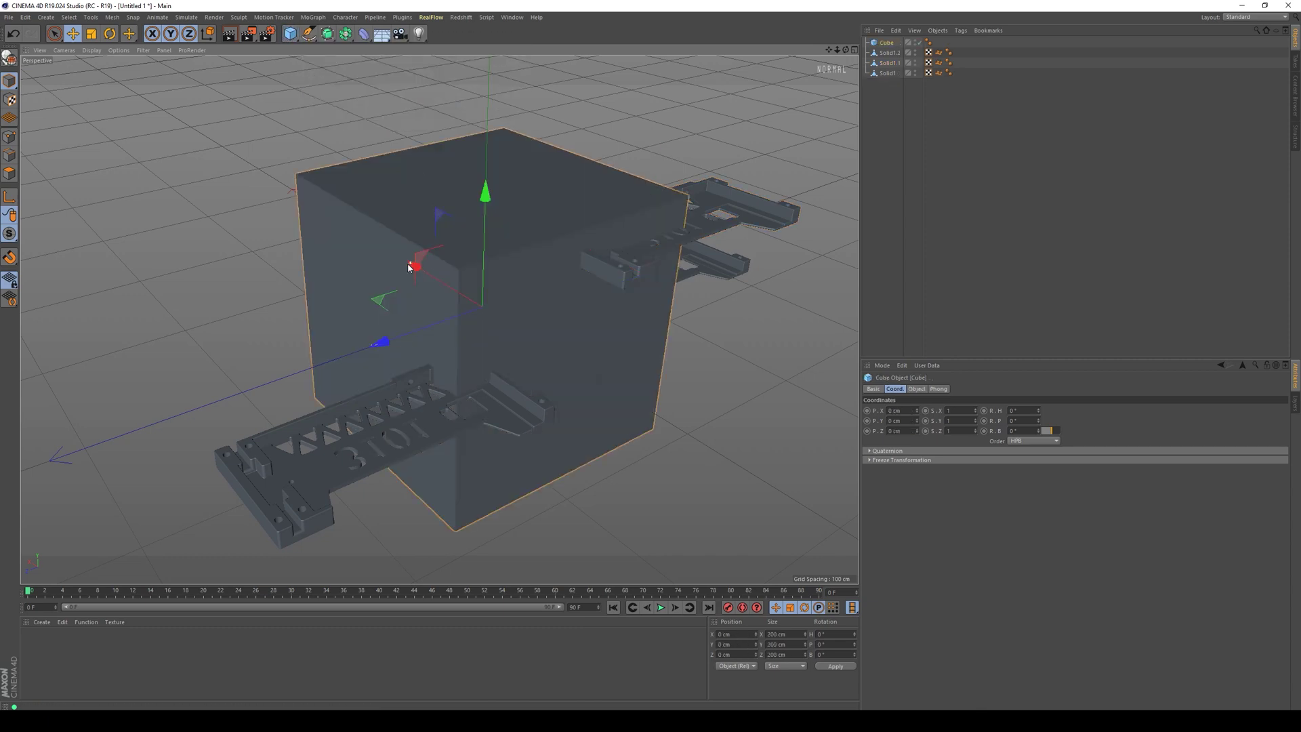
{"action": "left_click_drag", "start_coordinate": [407, 267], "coordinate": [486, 277], "text": "alt"}
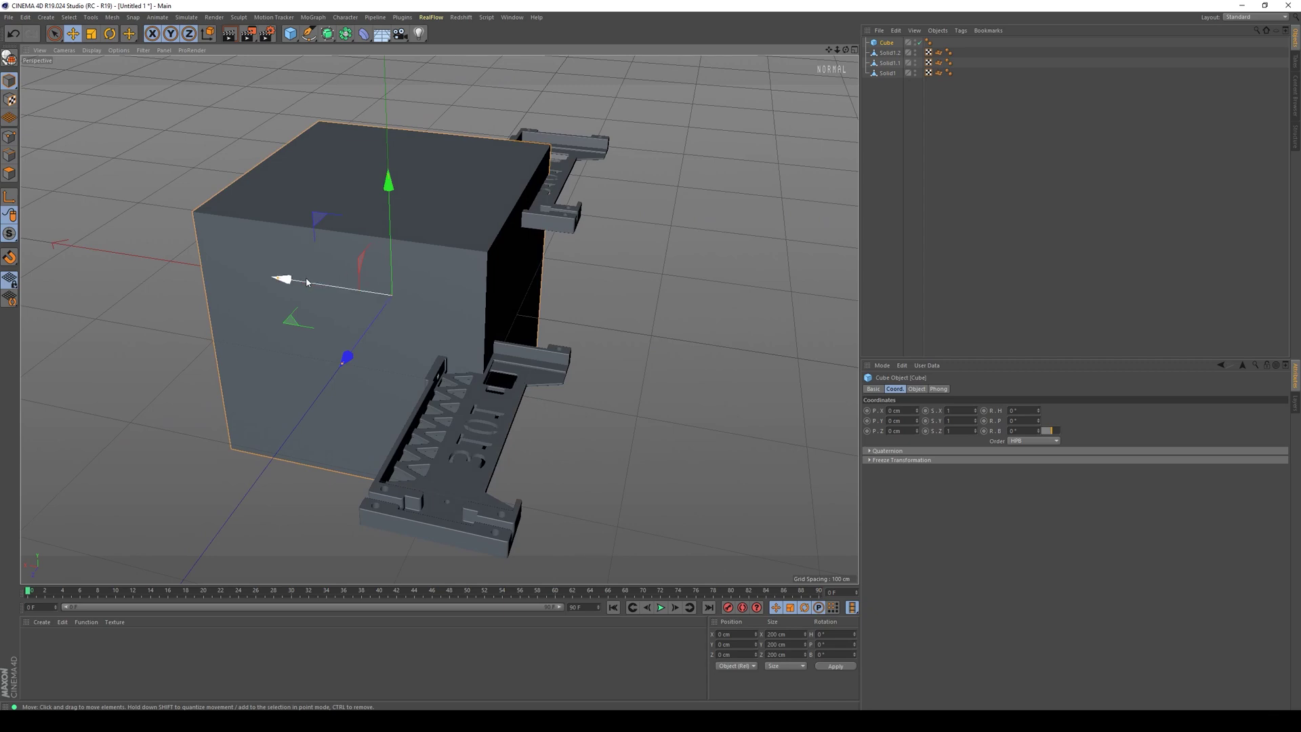
{"action": "left_click_drag", "start_coordinate": [306, 280], "coordinate": [174, 237]}
{"action": "left_click_drag", "start_coordinate": [191, 333], "coordinate": [214, 313]}
{"action": "left_click_drag", "start_coordinate": [243, 163], "coordinate": [264, 218]}
Review the cube's object and Phong properties and increase its Y size to about 137 cm
{"action": "left_click", "coordinate": [916, 389]}
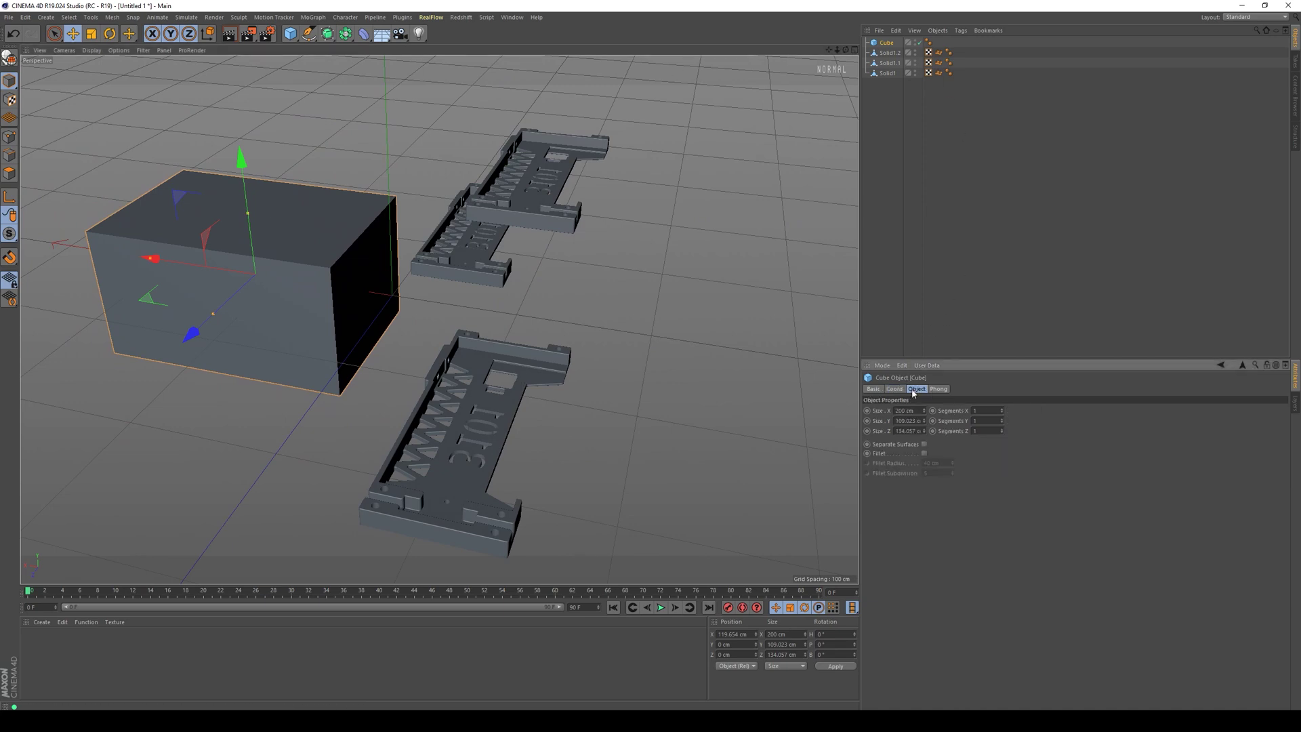
{"action": "left_click", "coordinate": [938, 390]}
{"action": "left_click", "coordinate": [916, 389]}
{"action": "left_click_drag", "start_coordinate": [929, 420], "coordinate": [909, 317]}
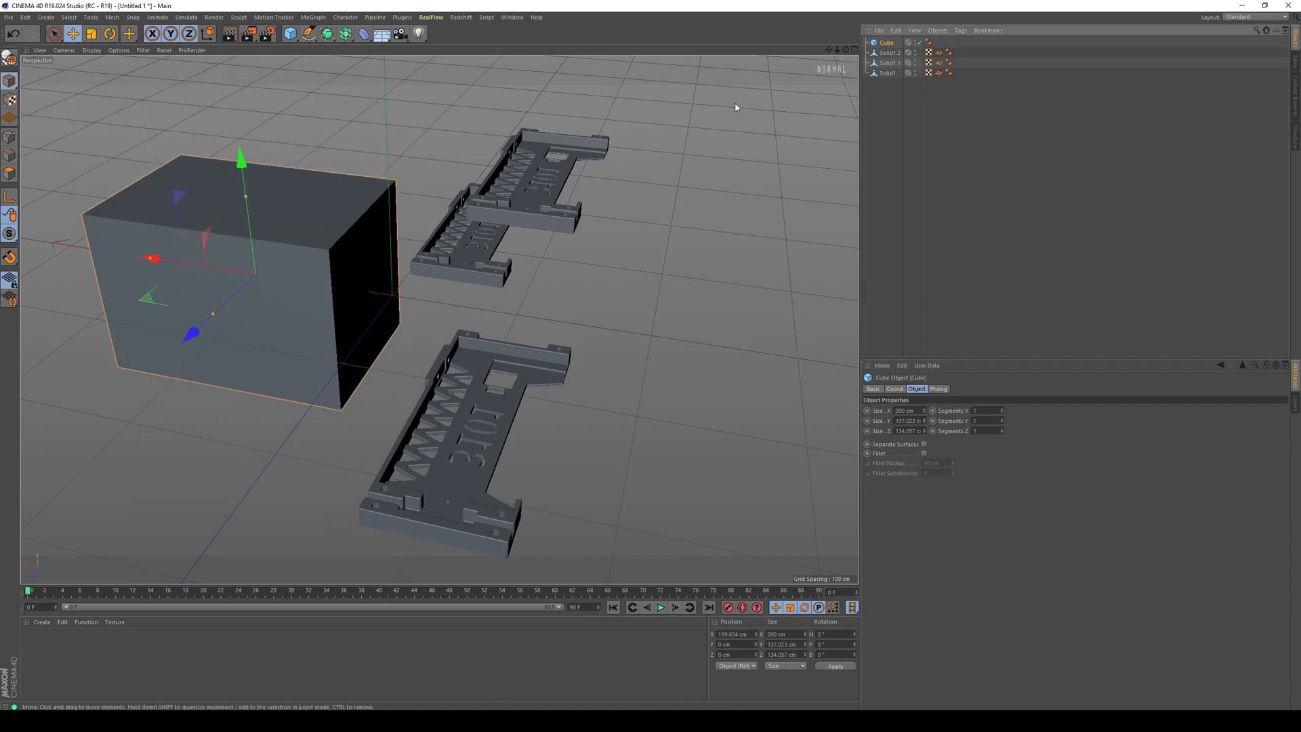
Add a null object and move it above the front phone case, to about X -111 cm, Y 65 cm, Z 155 cm
{"action": "left_click_drag", "start_coordinate": [334, 128], "coordinate": [299, 74], "text": "alt"}
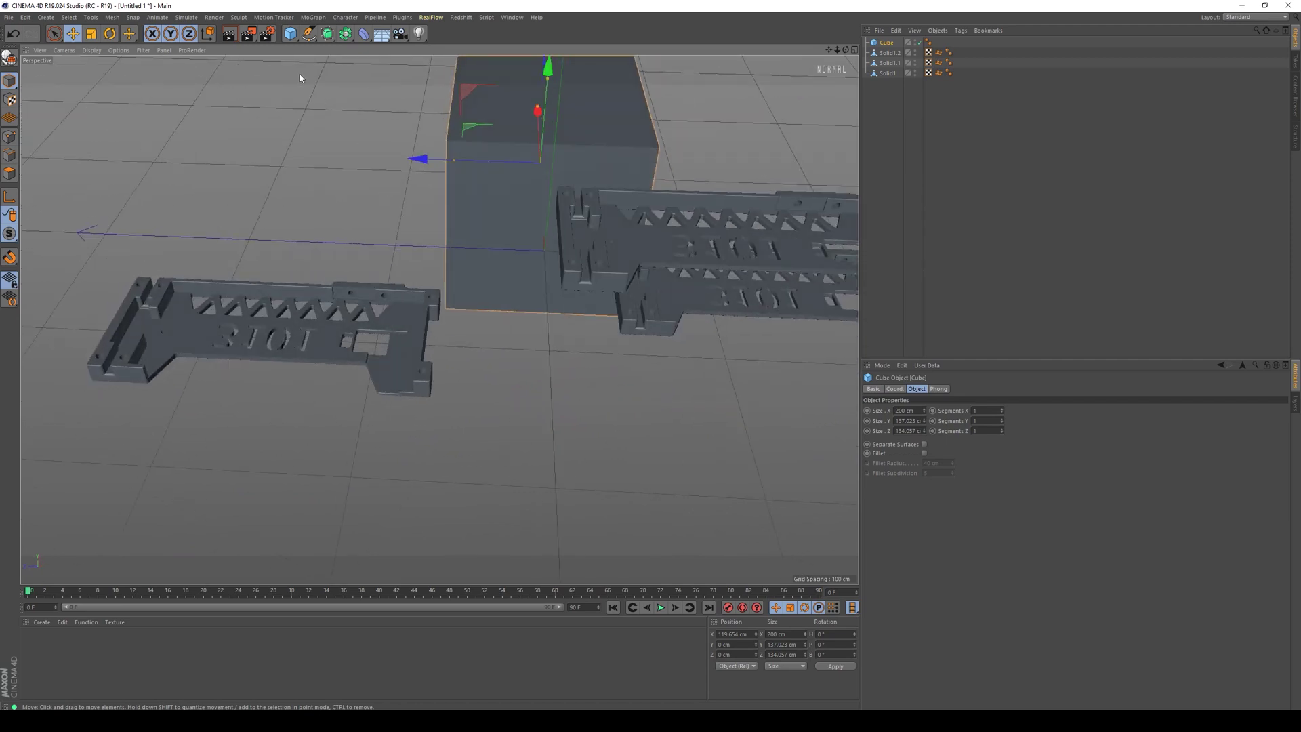
{"action": "left_click", "coordinate": [290, 34]}
{"action": "left_click", "coordinate": [324, 48]}
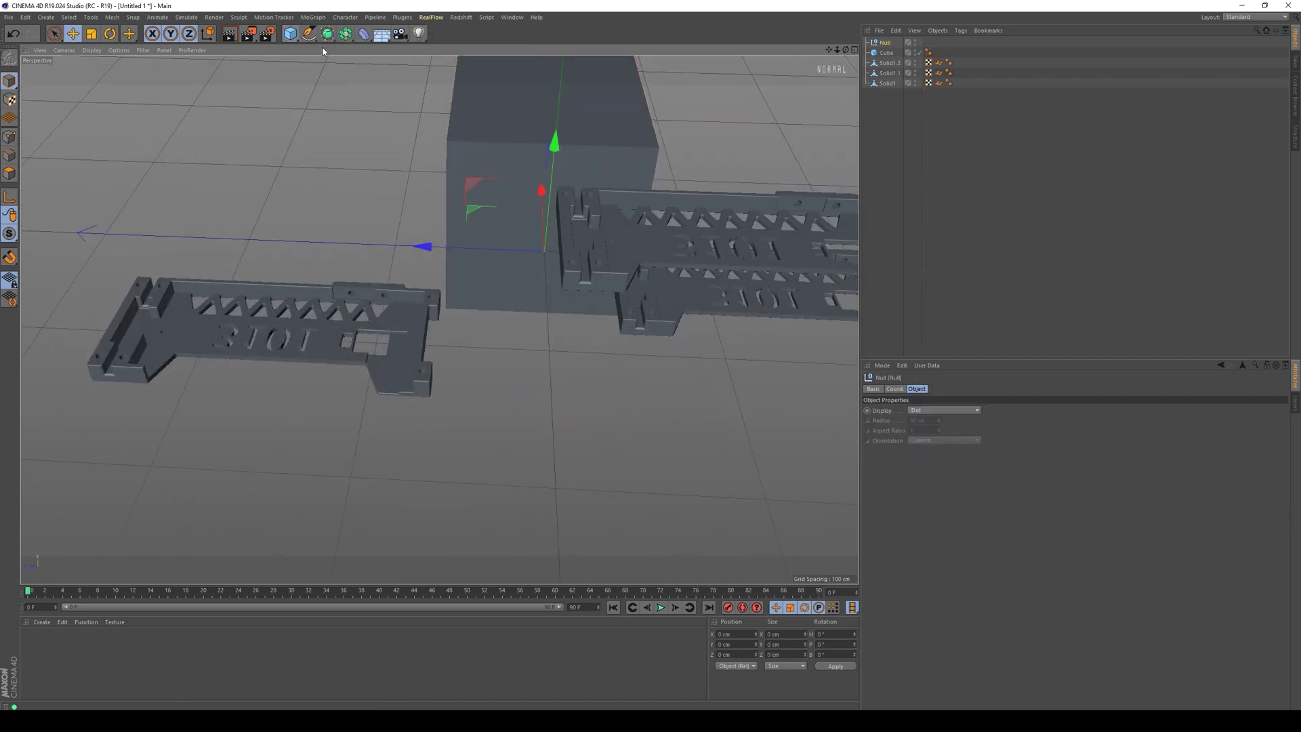
{"action": "left_click_drag", "start_coordinate": [337, 59], "coordinate": [474, 379], "text": "alt"}
{"action": "left_click_drag", "start_coordinate": [346, 291], "coordinate": [557, 302]}
{"action": "left_click_drag", "start_coordinate": [679, 212], "coordinate": [465, 291]}
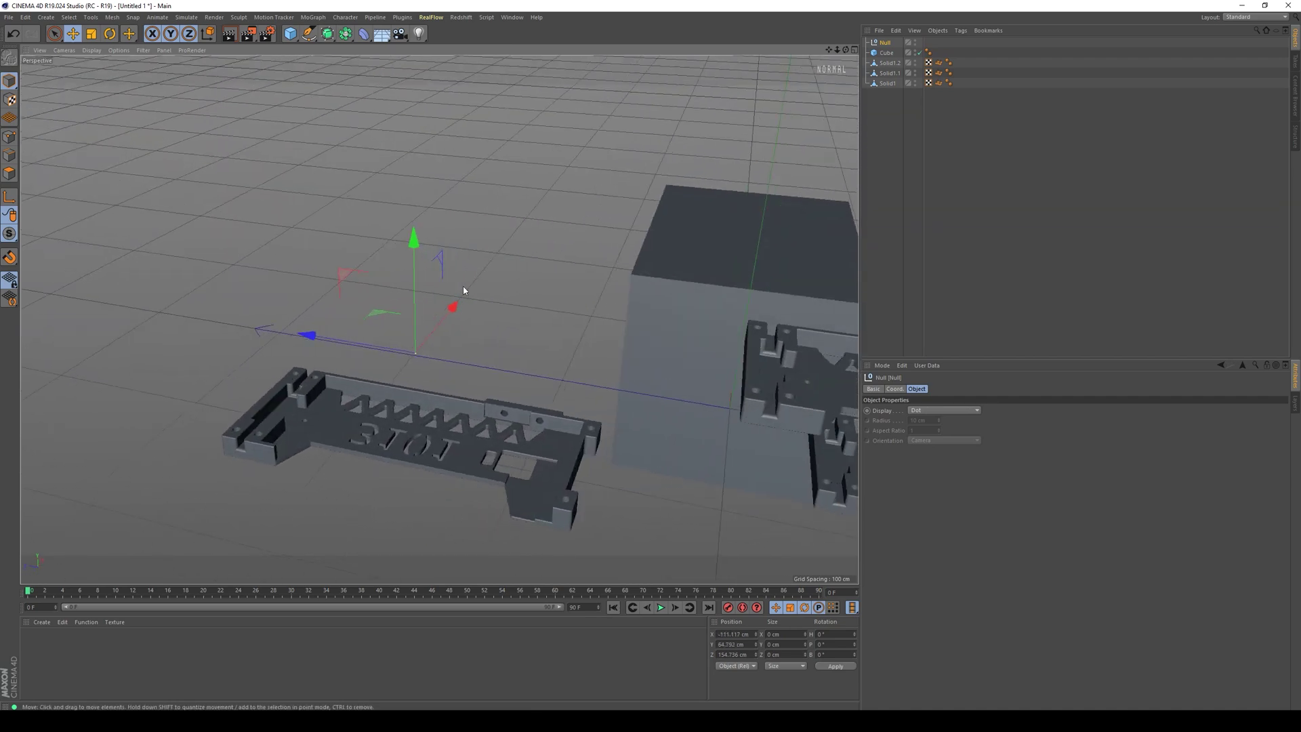
Make Solid1.1 a child of the null and move the null with it along Z to about 228 cm
{"action": "left_click", "coordinate": [468, 450]}
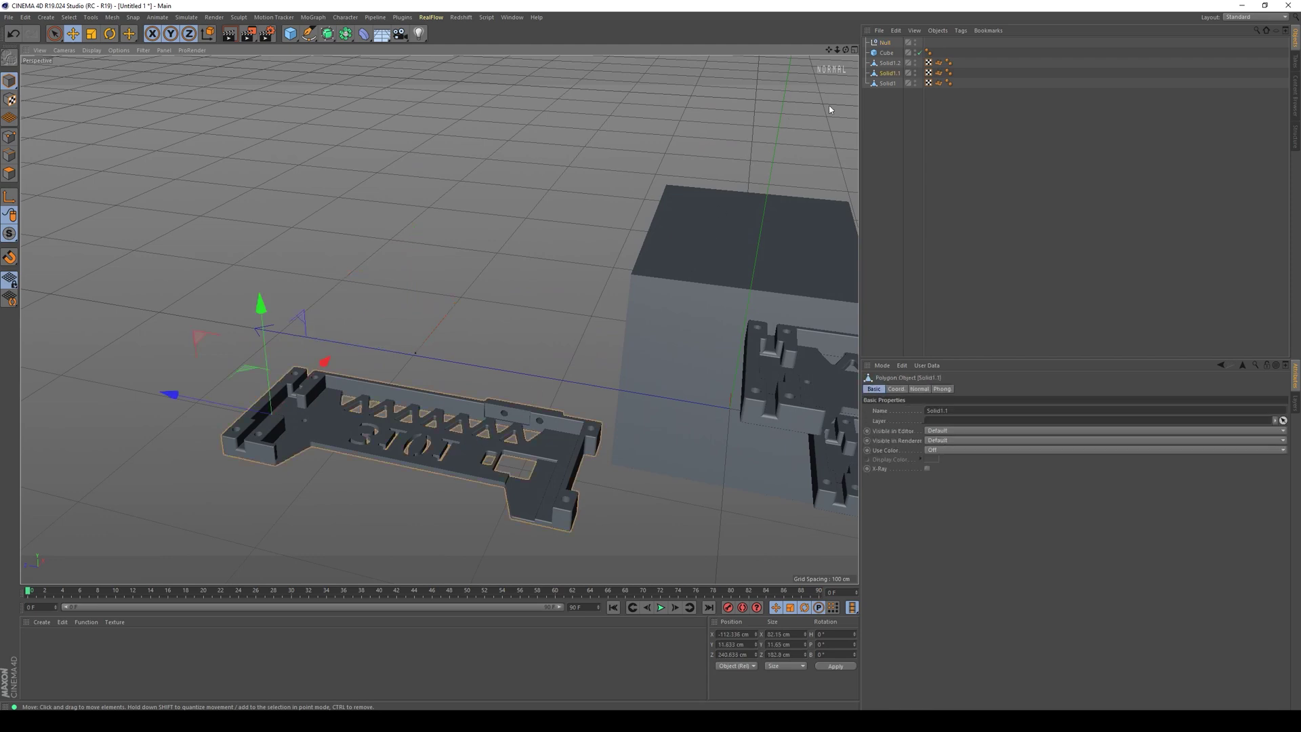
{"action": "left_click_drag", "start_coordinate": [885, 79], "coordinate": [884, 46]}
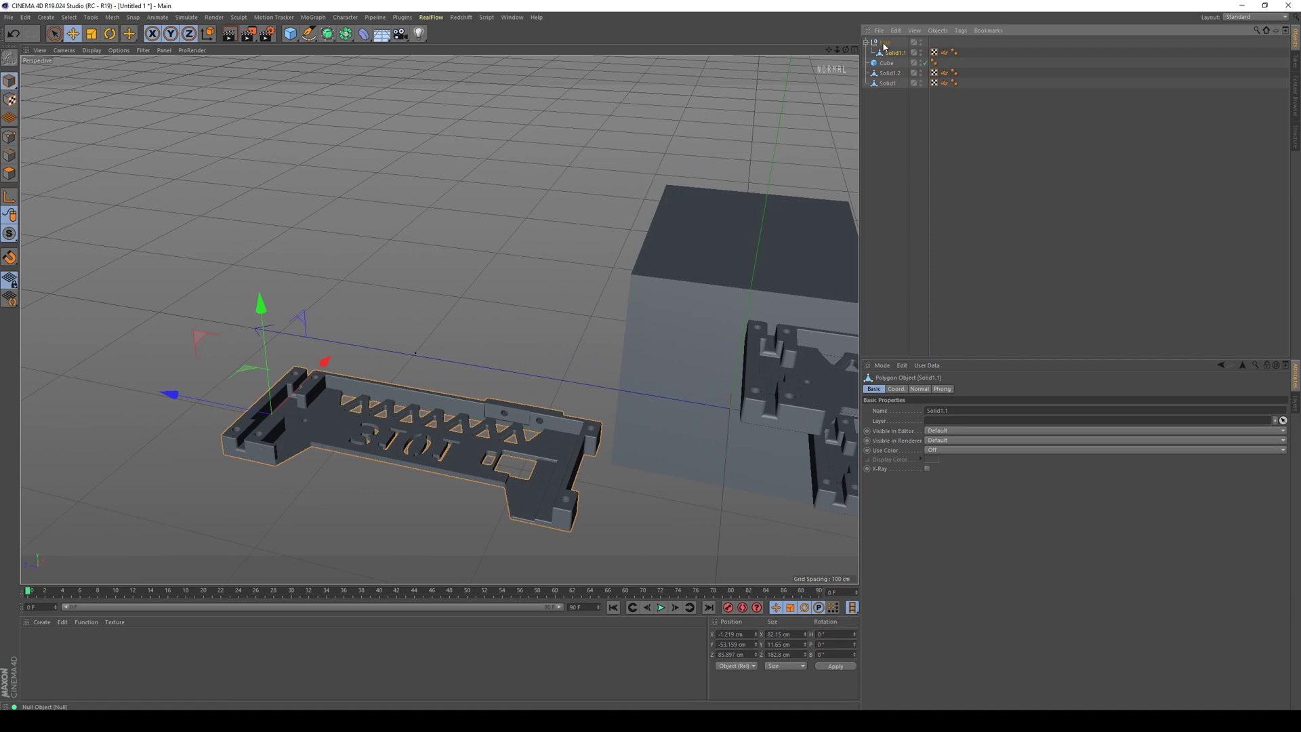
{"action": "left_click", "coordinate": [884, 44]}
{"action": "left_click_drag", "start_coordinate": [529, 320], "coordinate": [305, 179], "text": "alt"}
{"action": "left_click_drag", "start_coordinate": [698, 109], "coordinate": [611, 218], "text": "alt"}
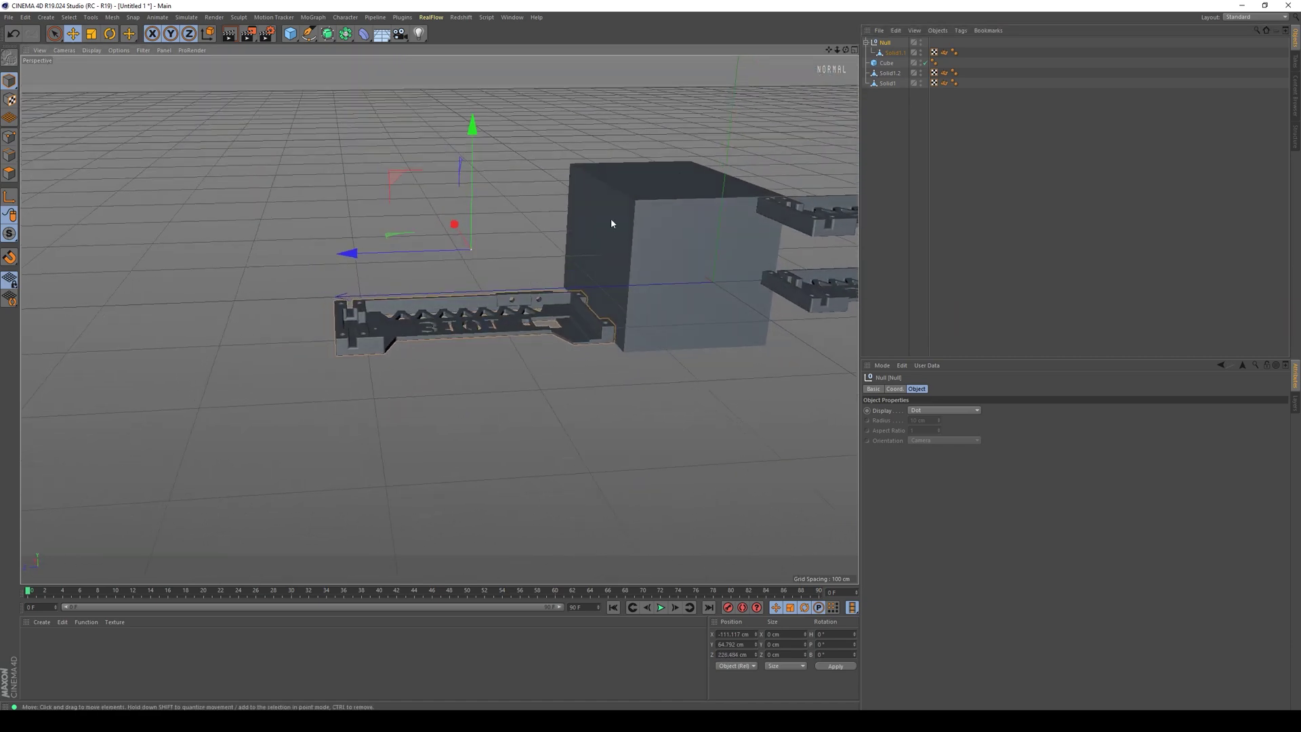
Take Solid1.1 out of the null's hierarchy and select the null object
{"action": "left_click", "coordinate": [881, 54]}
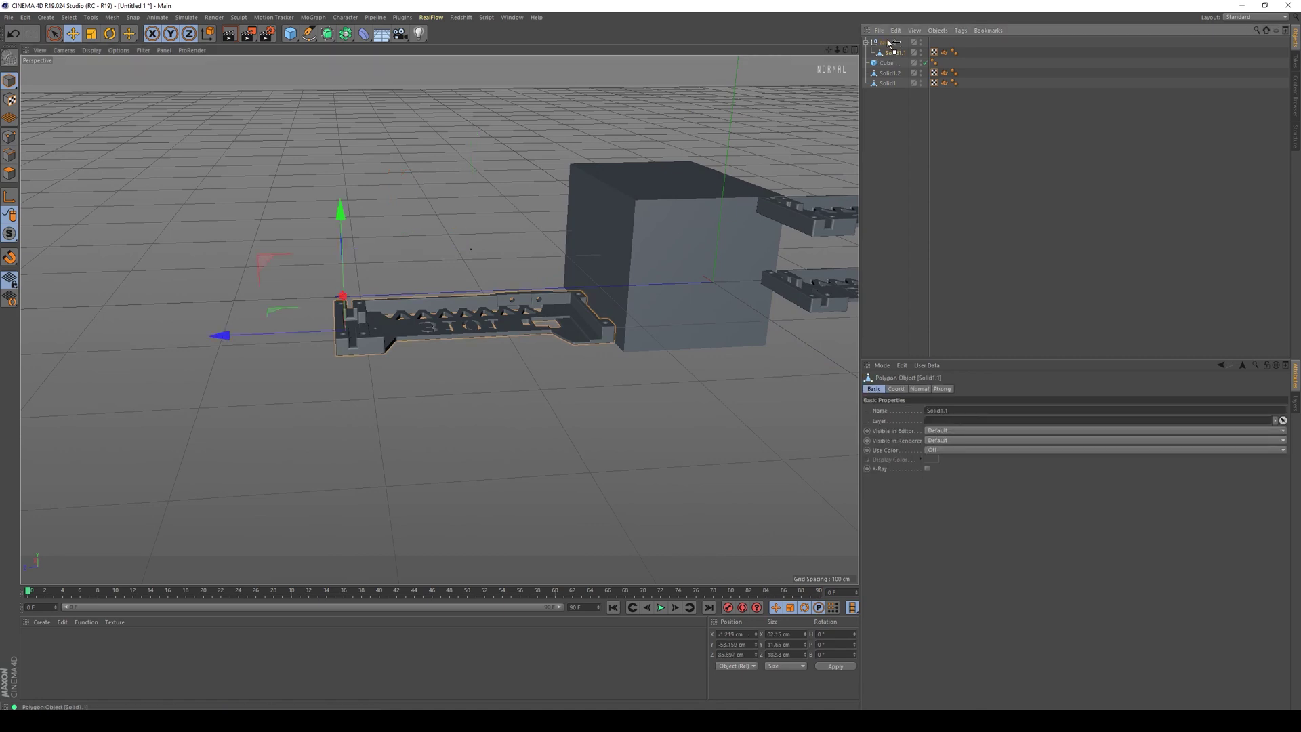
{"action": "left_click_drag", "start_coordinate": [889, 42], "coordinate": [888, 42]}
{"action": "left_click", "coordinate": [884, 53]}
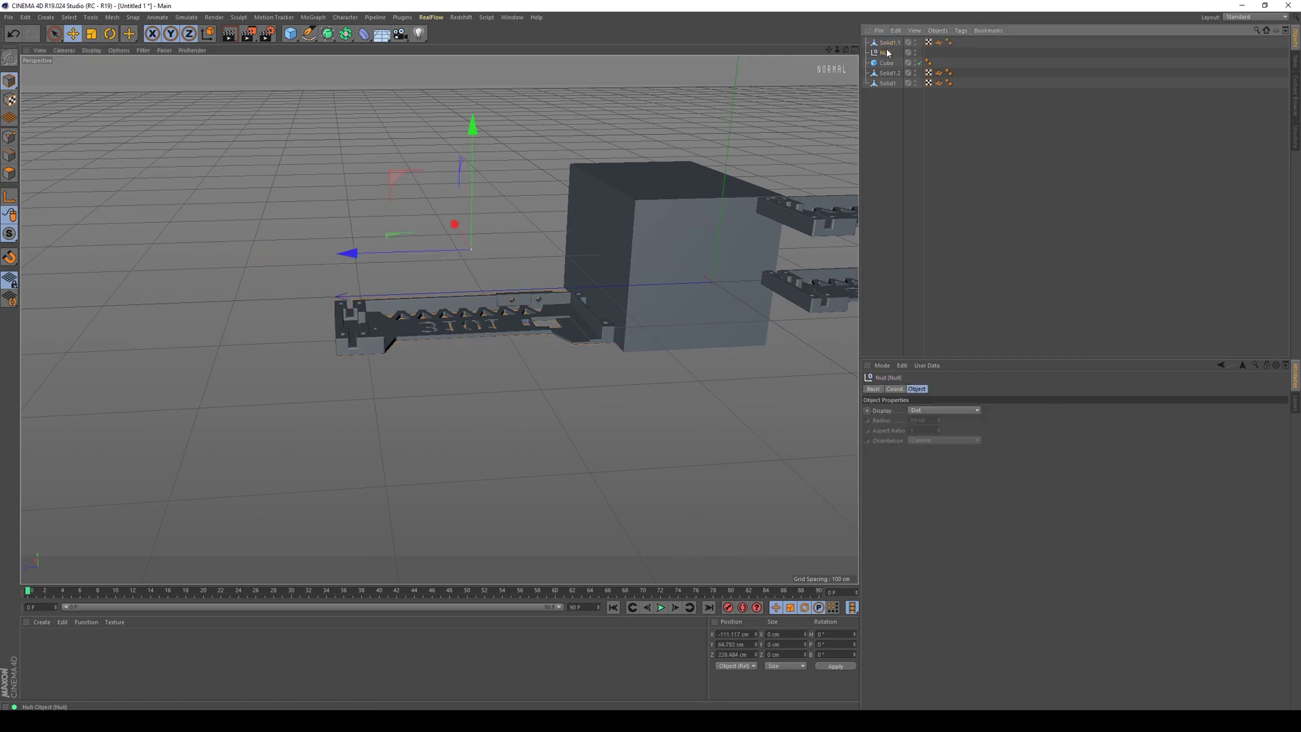
Lower the null along Y to about 13 cm so it sits in the middle of the front phone case
{"action": "left_click", "coordinate": [406, 325]}
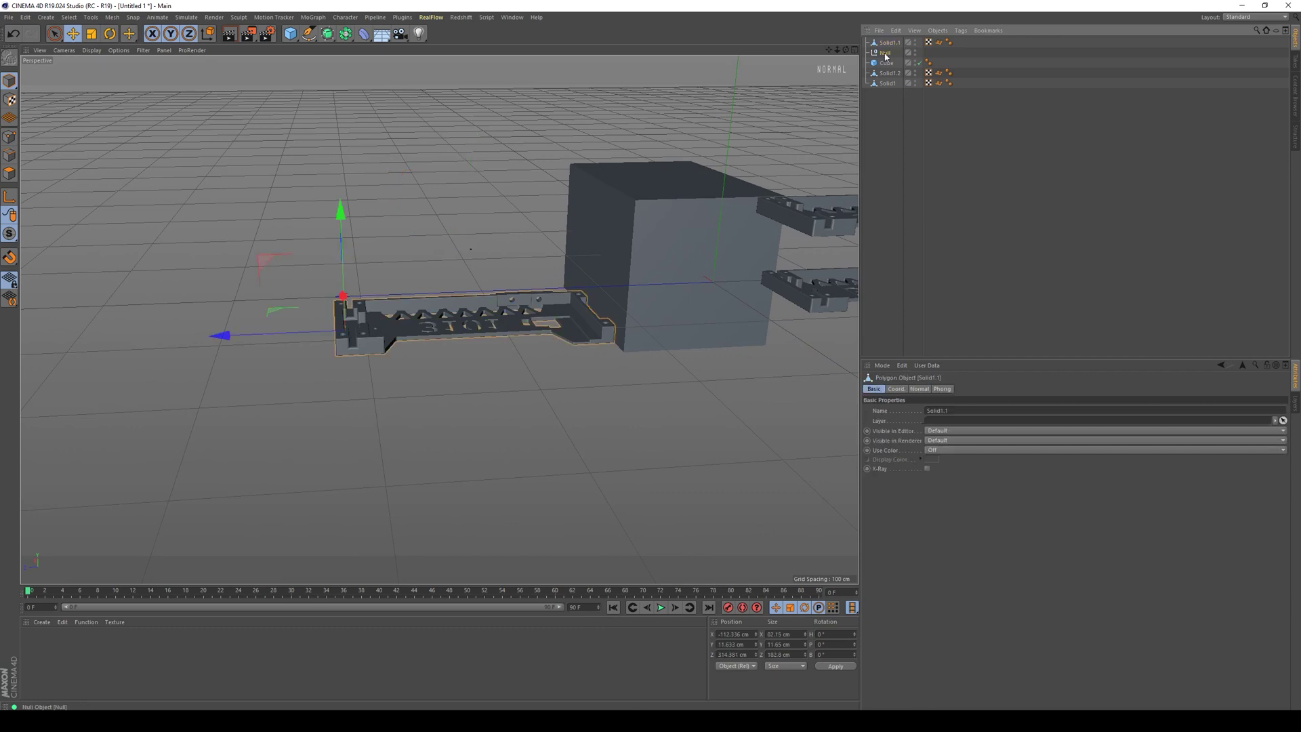
{"action": "left_click", "coordinate": [454, 224]}
{"action": "left_click_drag", "start_coordinate": [472, 142], "coordinate": [441, 182]}
{"action": "left_click", "coordinate": [517, 162]}
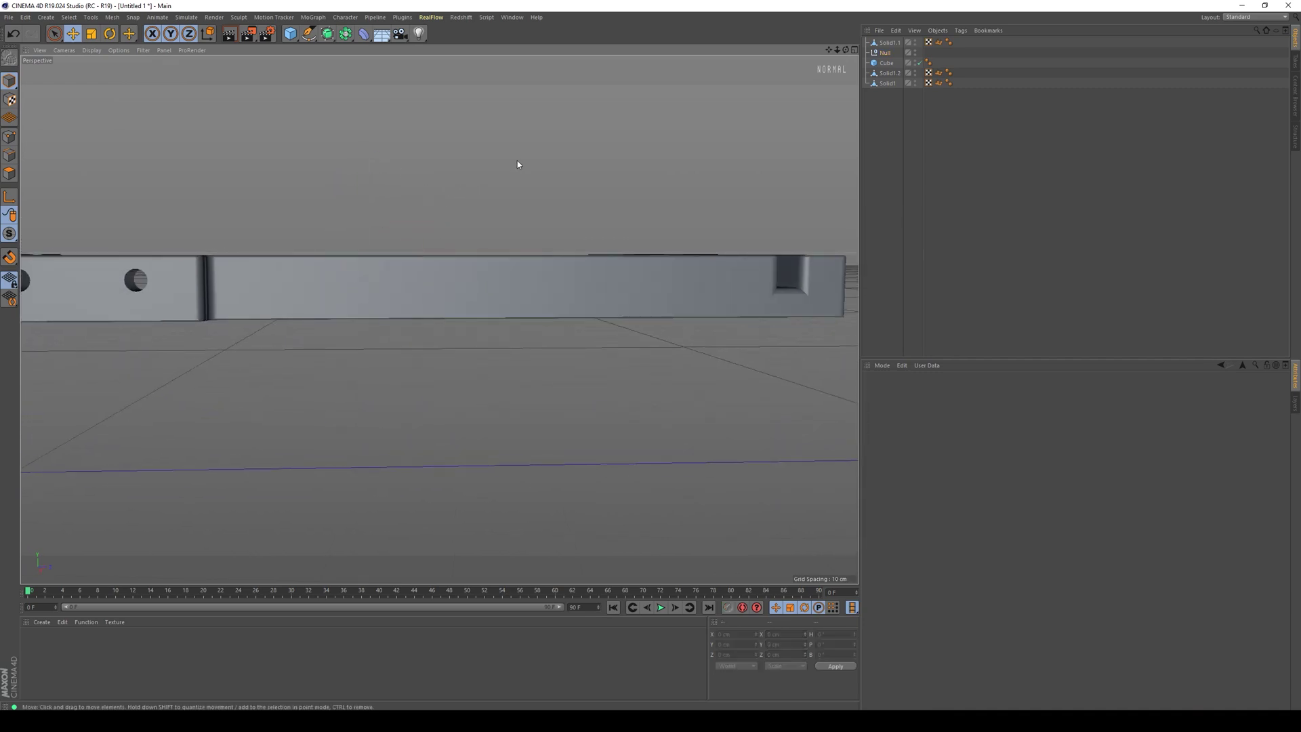
{"action": "left_click_drag", "start_coordinate": [517, 162], "coordinate": [407, 196], "text": "alt"}
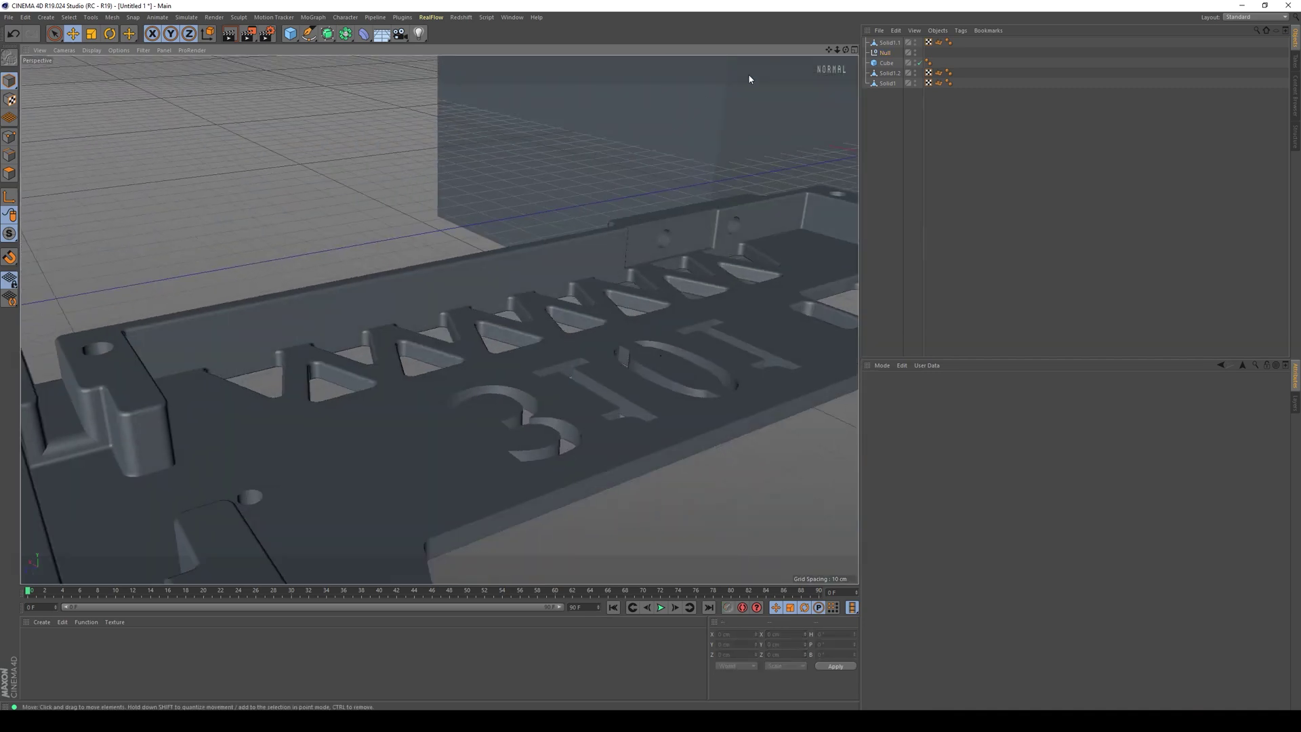
{"action": "left_click", "coordinate": [889, 54]}
{"action": "left_click_drag", "start_coordinate": [555, 212], "coordinate": [624, 203], "text": "alt"}
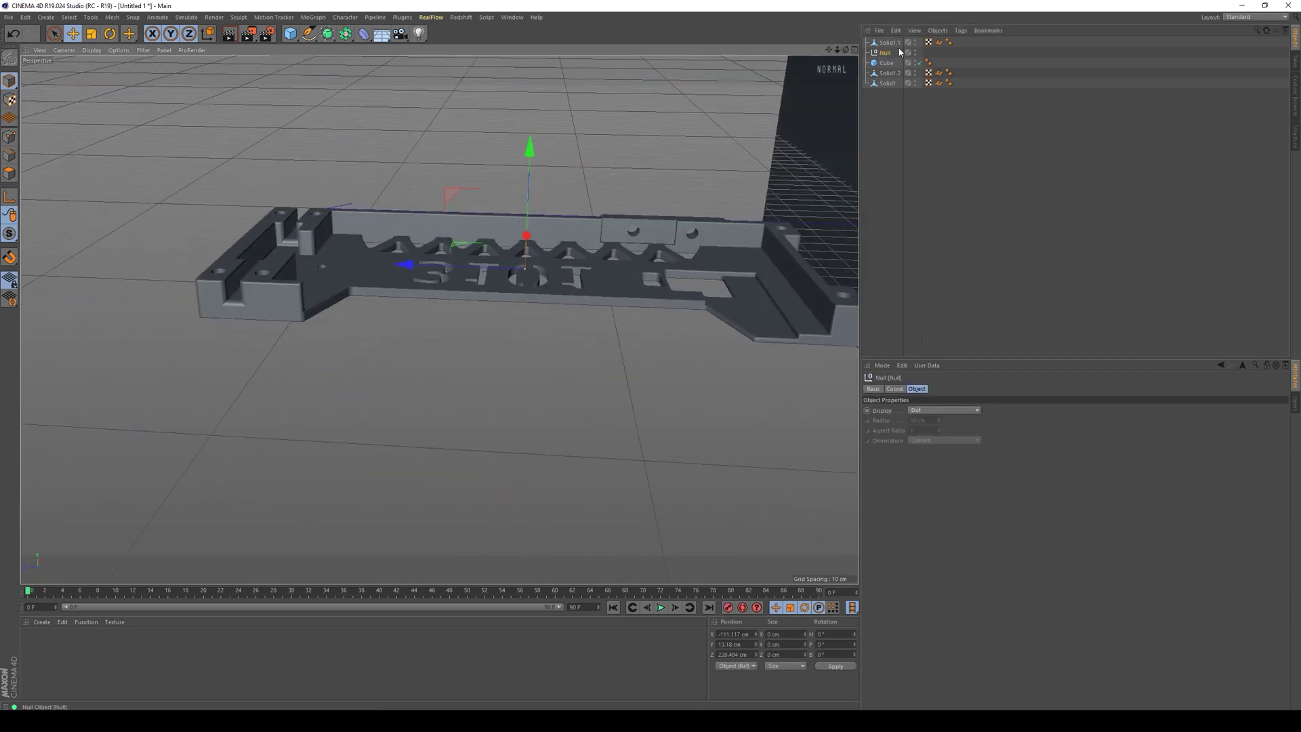
Make Solid1.1 a child of the null and open the null's coordinate properties
{"action": "left_click_drag", "start_coordinate": [888, 55], "coordinate": [889, 52]}
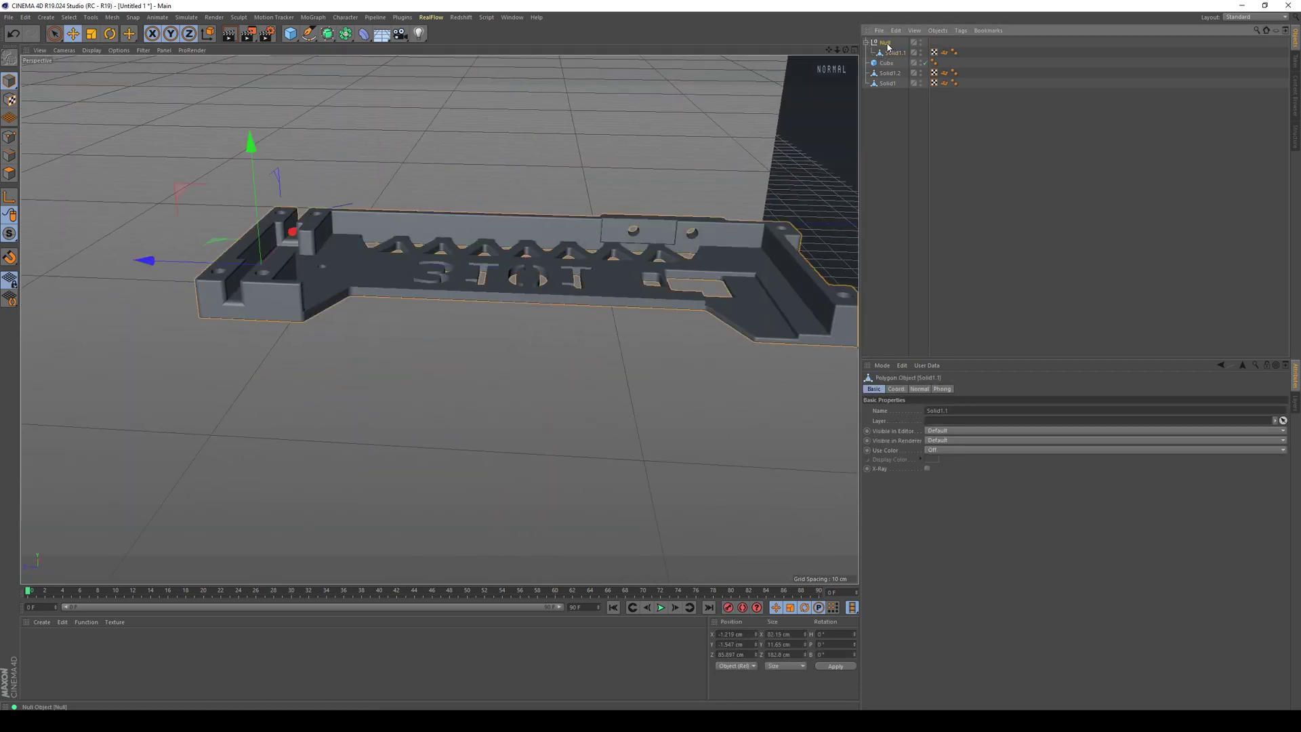
{"action": "left_click", "coordinate": [888, 46]}
{"action": "left_click", "coordinate": [895, 389]}
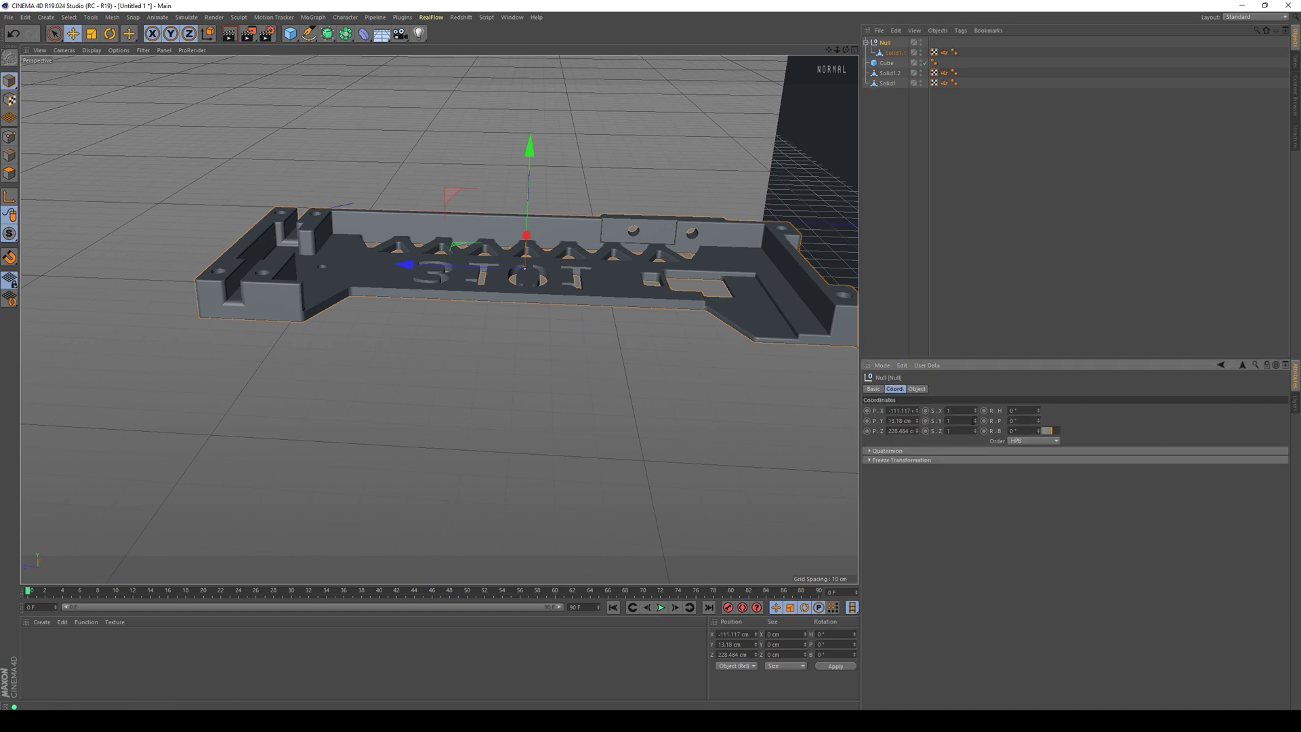
Rotate the null's pitch to about 75°, and pitch its child Solid1.1 about its own axis to about 49°
{"action": "left_click_drag", "start_coordinate": [917, 421], "coordinate": [917, 440]}
{"action": "key", "text": "ctrl+z"}
{"action": "mouse_move", "coordinate": [1038, 421]}
{"action": "left_mouse_down"}
{"action": "mouse_move", "coordinate": [1037, 475]}
{"action": "mouse_move", "coordinate": [1038, 386]}
{"action": "mouse_move", "coordinate": [1038, 421]}
{"action": "left_mouse_up"}
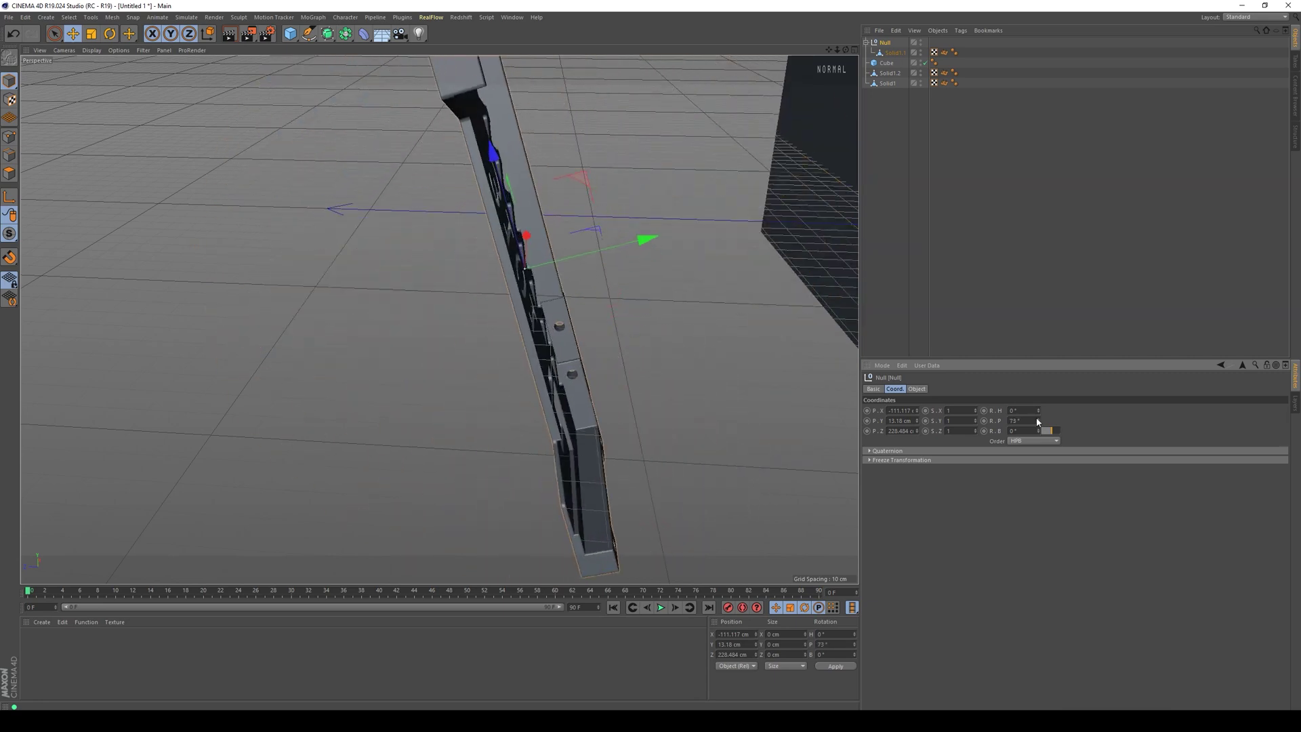
{"action": "left_click", "coordinate": [891, 54]}
{"action": "key", "text": "o"}
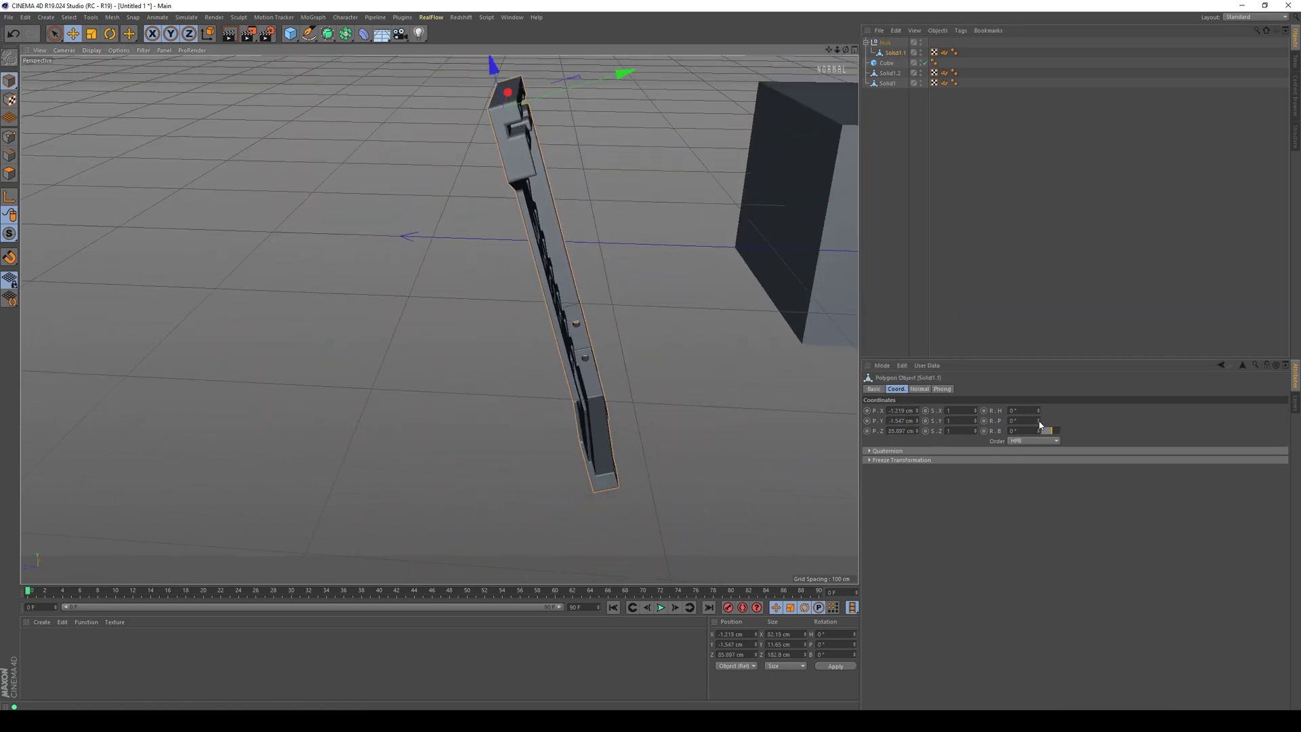
{"action": "mouse_move", "coordinate": [1041, 424]}
{"action": "left_mouse_down"}
{"action": "mouse_move", "coordinate": [1040, 396]}
{"action": "mouse_move", "coordinate": [1038, 447]}
{"action": "left_mouse_up"}
Reset the pitch rotation of both the null and Solid1.1 to 0°
{"action": "left_click", "coordinate": [883, 43]}
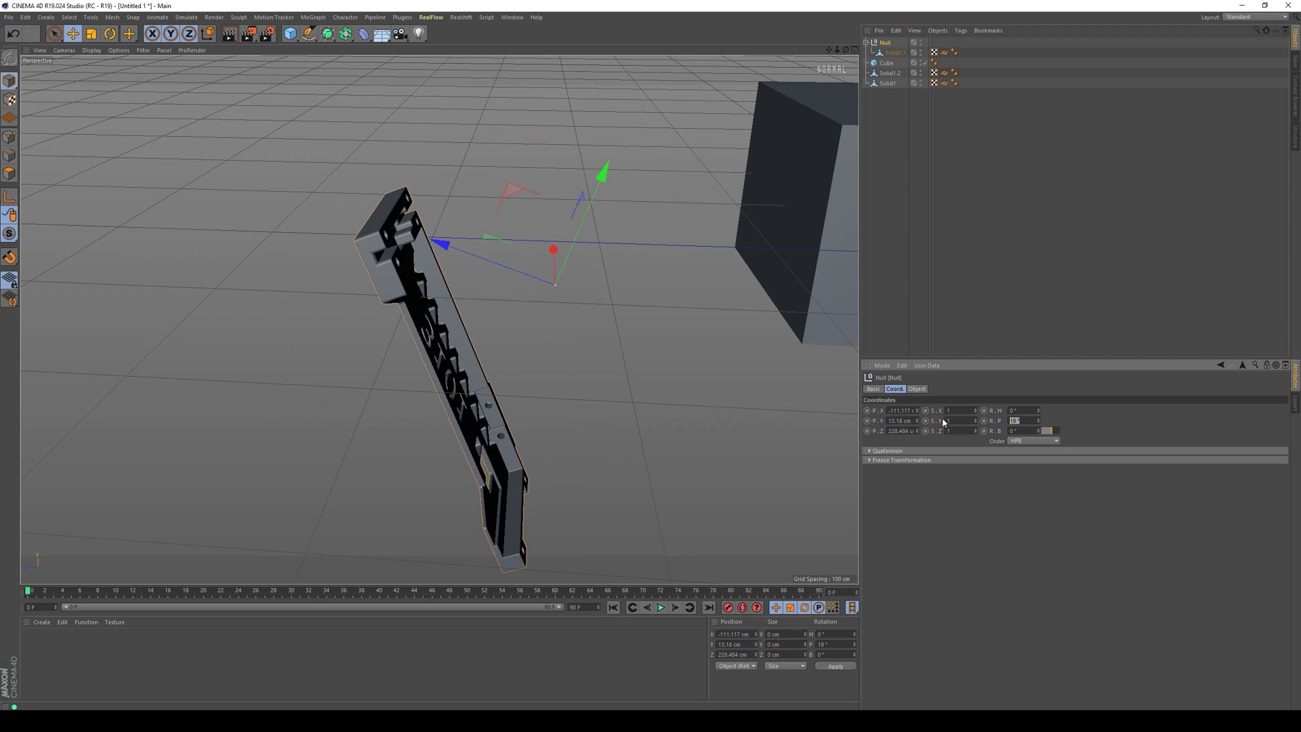
{"action": "type", "text": "0"}
{"action": "key", "text": "Return"}
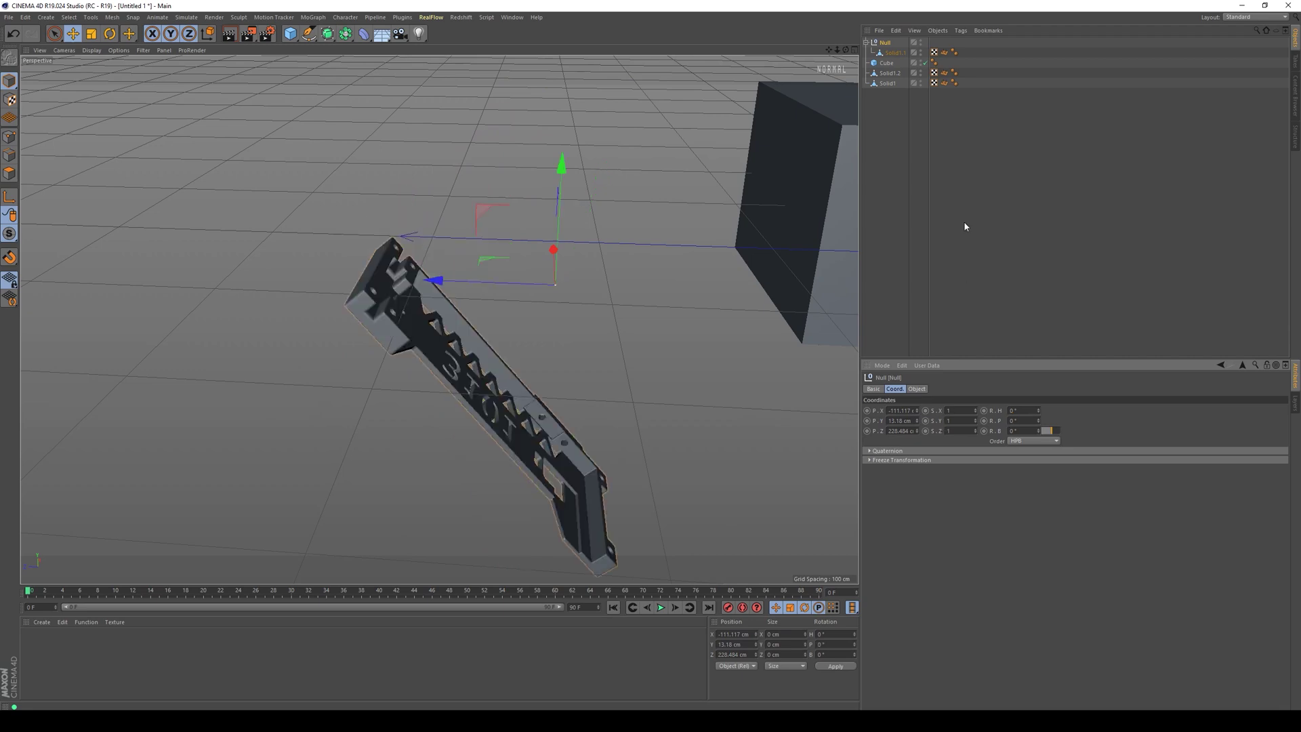
{"action": "left_click", "coordinate": [895, 53]}
{"action": "double_click", "coordinate": [1014, 421]}
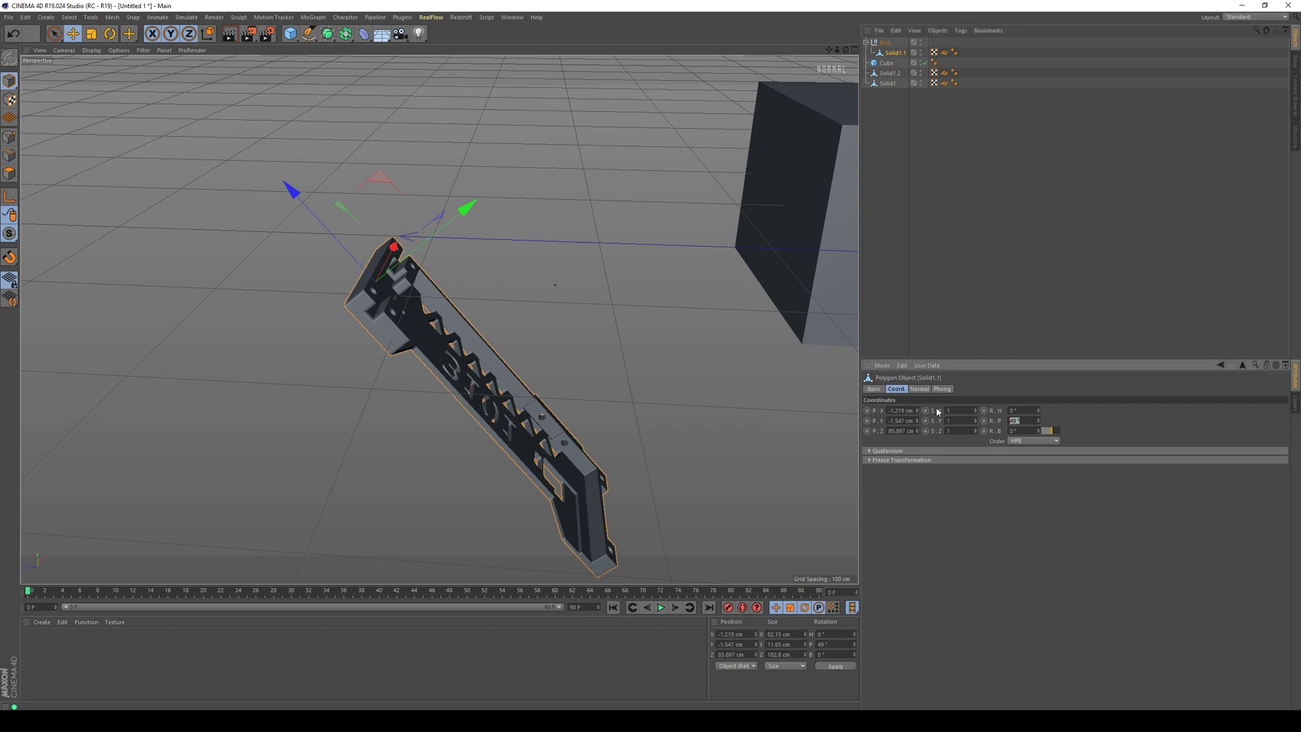
{"action": "type", "text": "0"}
{"action": "key", "text": "Return"}
Select the two stacked phone cases, Solid1.2 and Solid1, and make them children of the null as well
{"action": "left_click_drag", "start_coordinate": [364, 262], "coordinate": [740, 334], "text": "alt"}
{"action": "scroll", "coordinate": [323, 210], "scroll_direction": "down", "scroll_amount": 3}
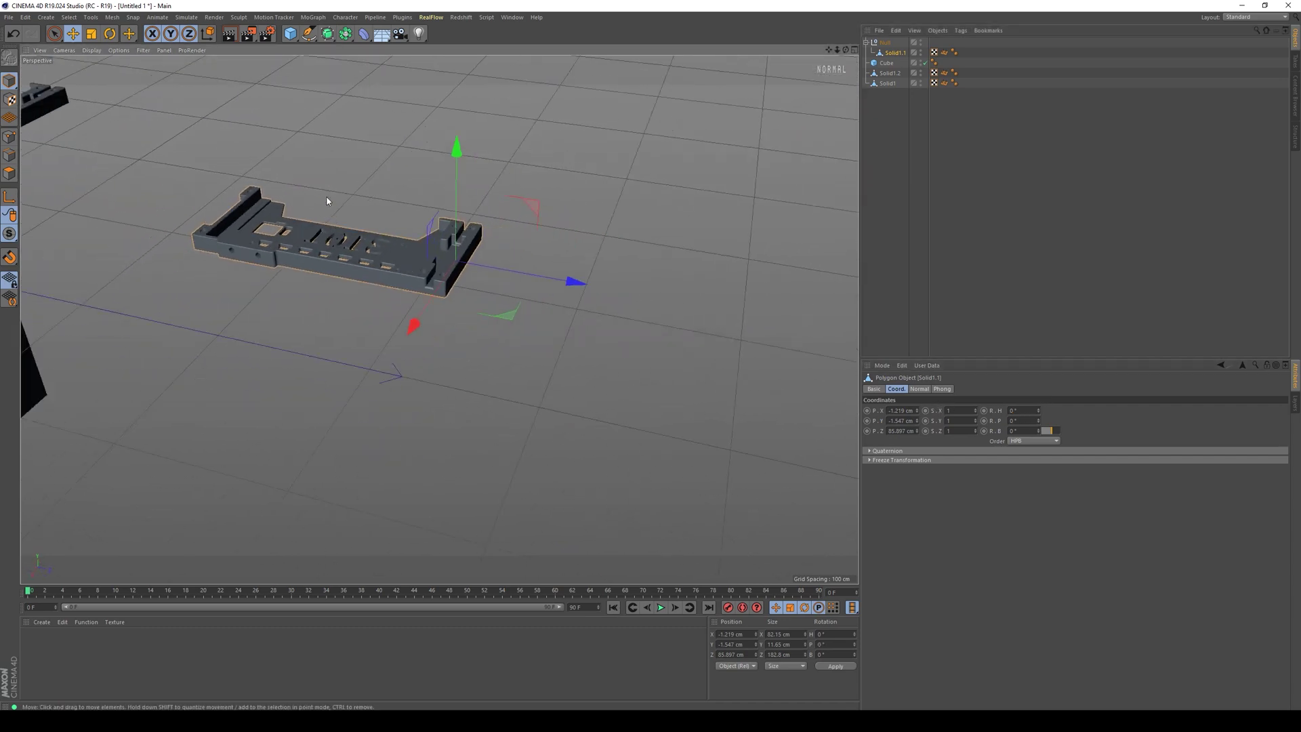
{"action": "left_click_drag", "start_coordinate": [325, 206], "coordinate": [455, 343], "text": "alt"}
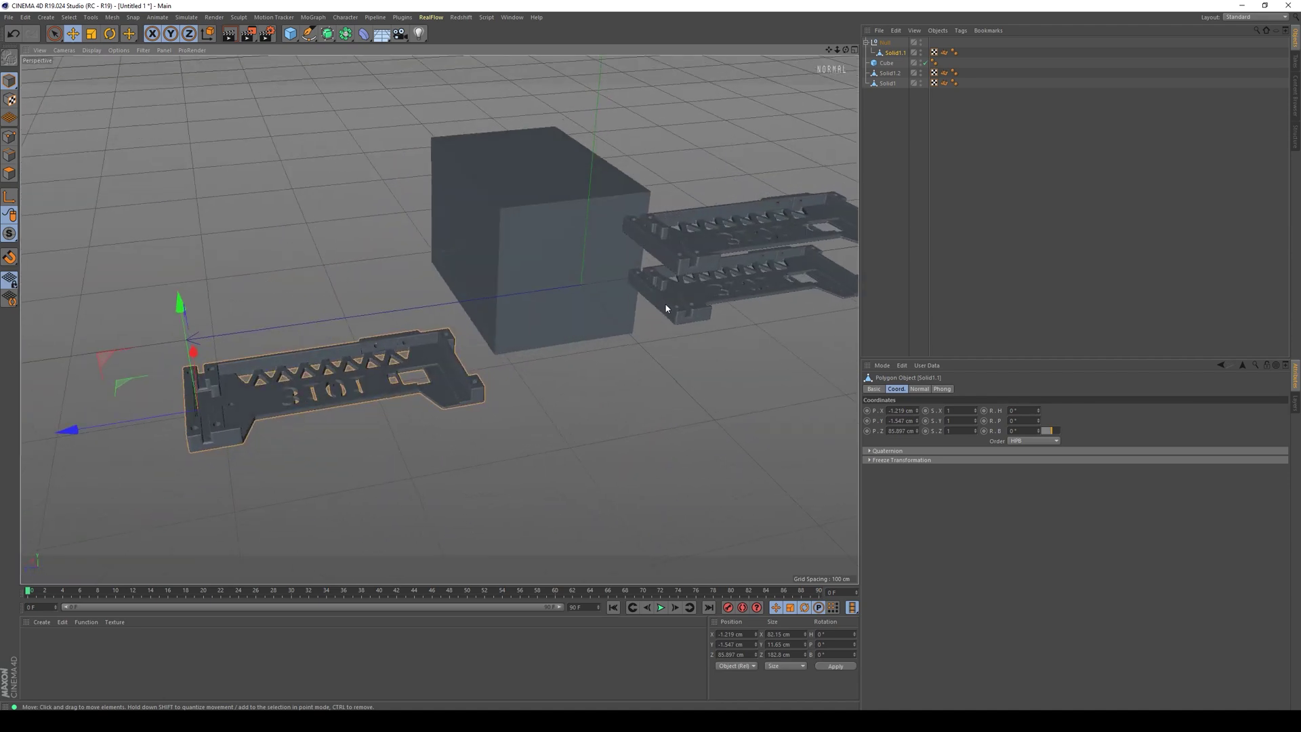
{"action": "left_click", "coordinate": [689, 228]}
{"action": "left_click", "coordinate": [885, 75]}
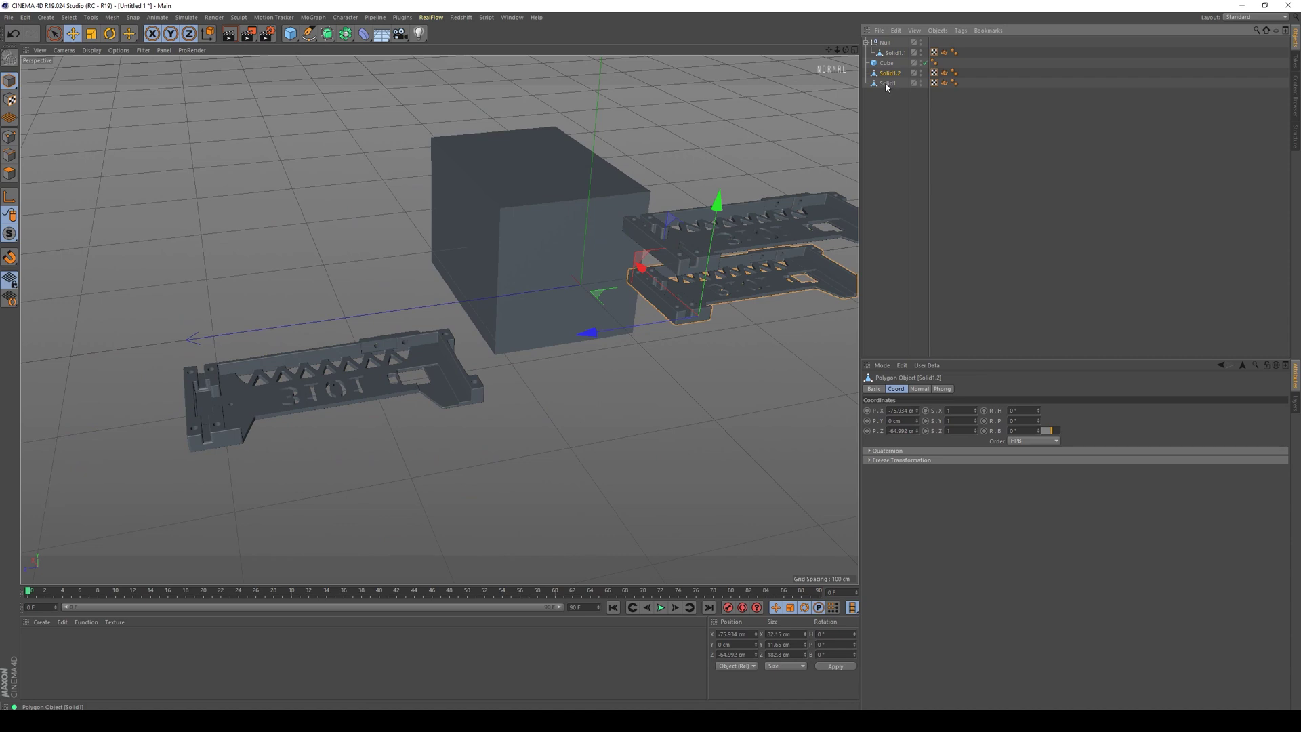
{"action": "left_click", "coordinate": [887, 83], "text": "ctrl"}
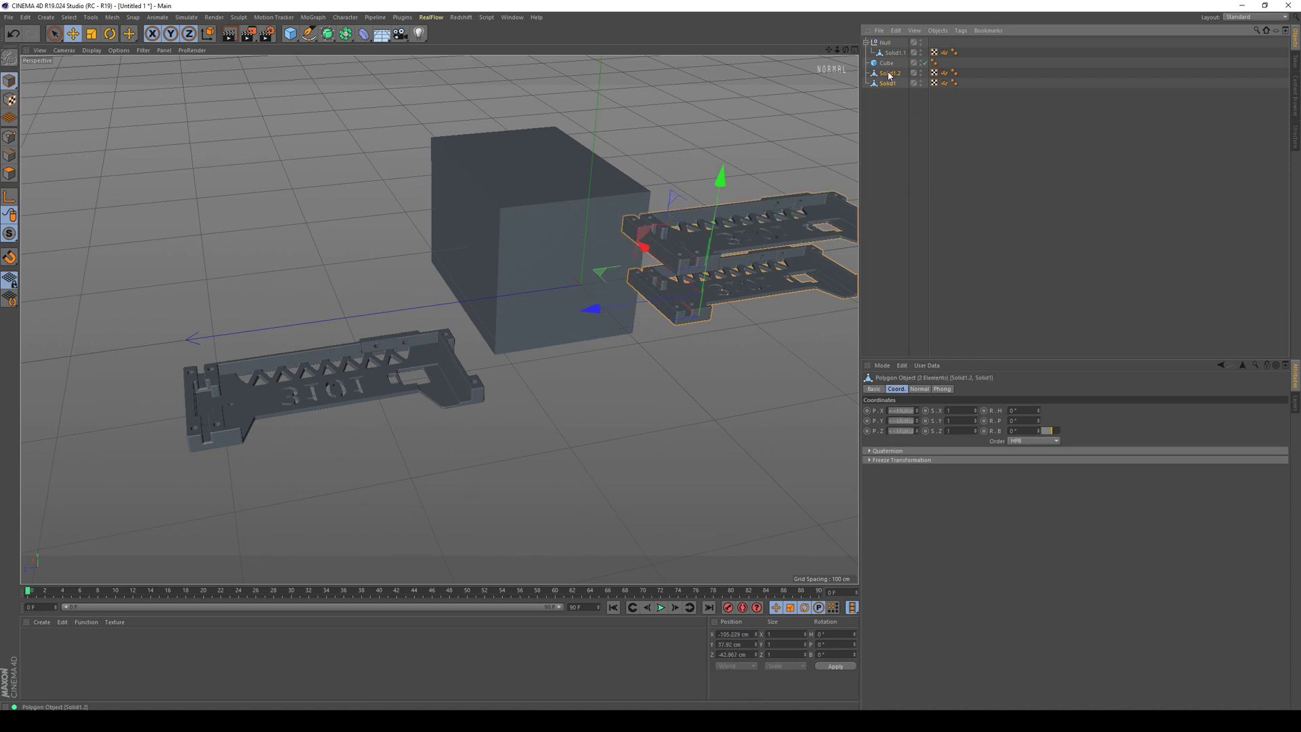
{"action": "left_click_drag", "start_coordinate": [890, 57], "coordinate": [885, 43]}
Move the null with its three phone cases to about Y 21 cm, Z 161 cm
{"action": "left_click", "coordinate": [885, 42]}
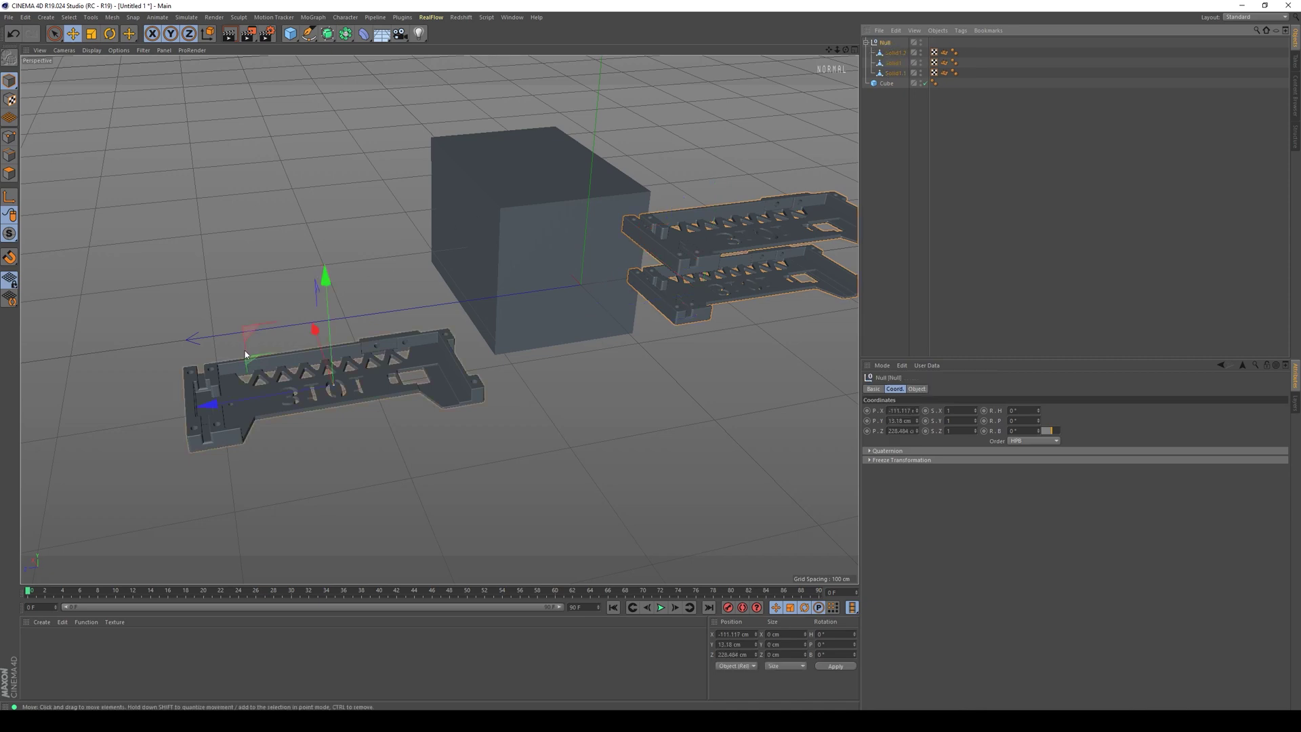
{"action": "left_click_drag", "start_coordinate": [214, 403], "coordinate": [302, 374]}
{"action": "scroll", "coordinate": [302, 373], "scroll_direction": "down", "scroll_amount": 6}
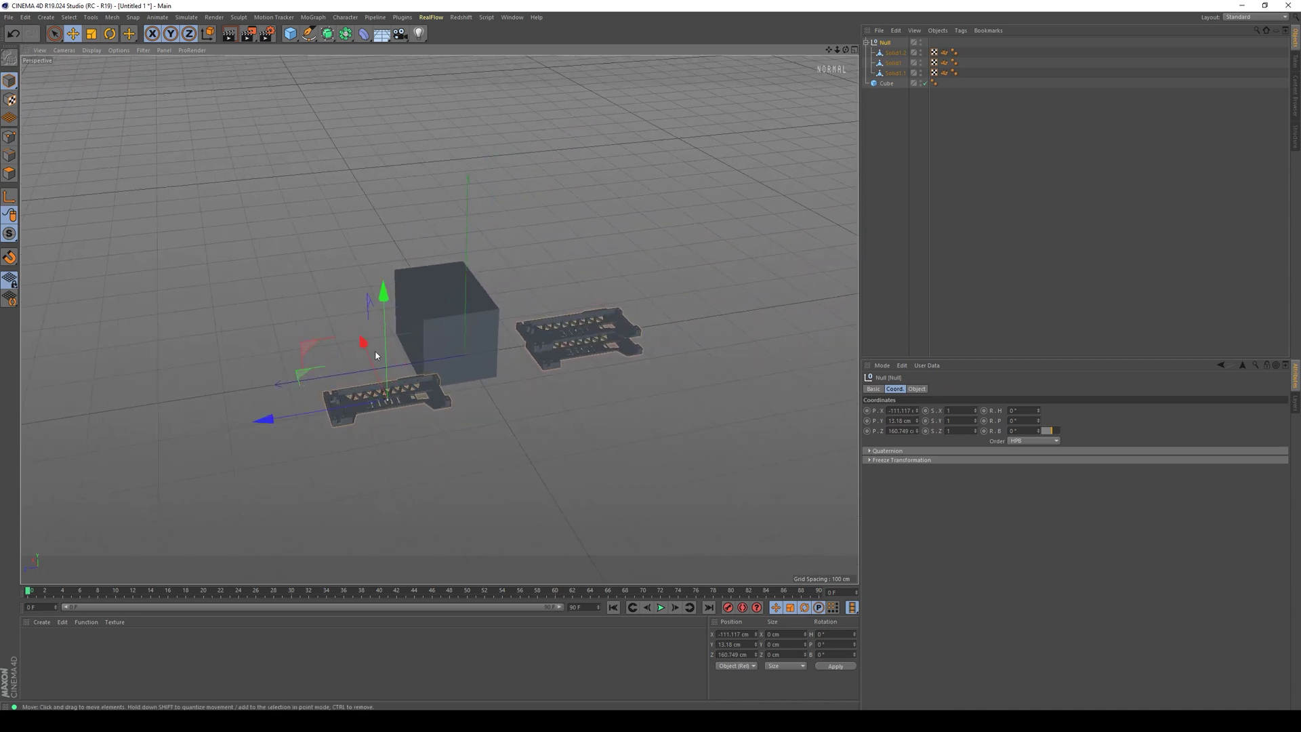
{"action": "left_click_drag", "start_coordinate": [376, 355], "coordinate": [453, 318]}
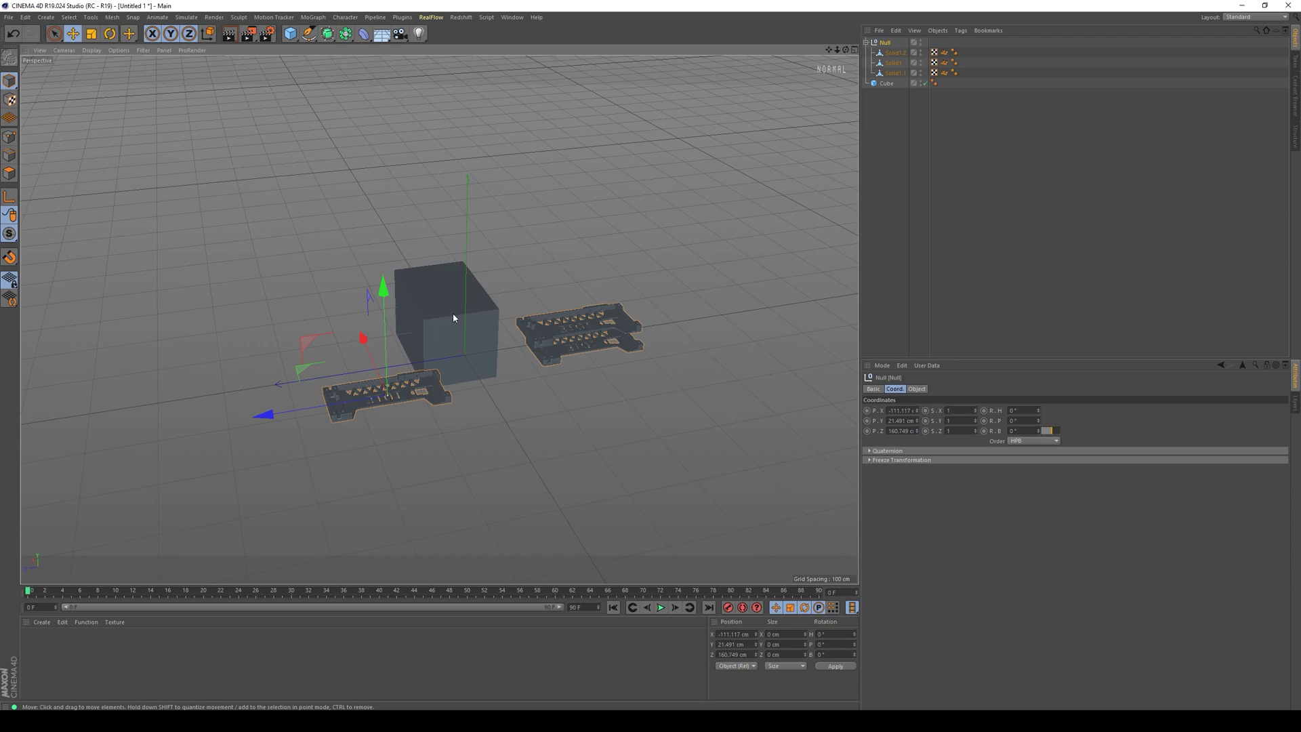
Delete the two stacked phone cases and the cube, keeping only Solid1.1 under the null
{"action": "left_click", "coordinate": [517, 401]}
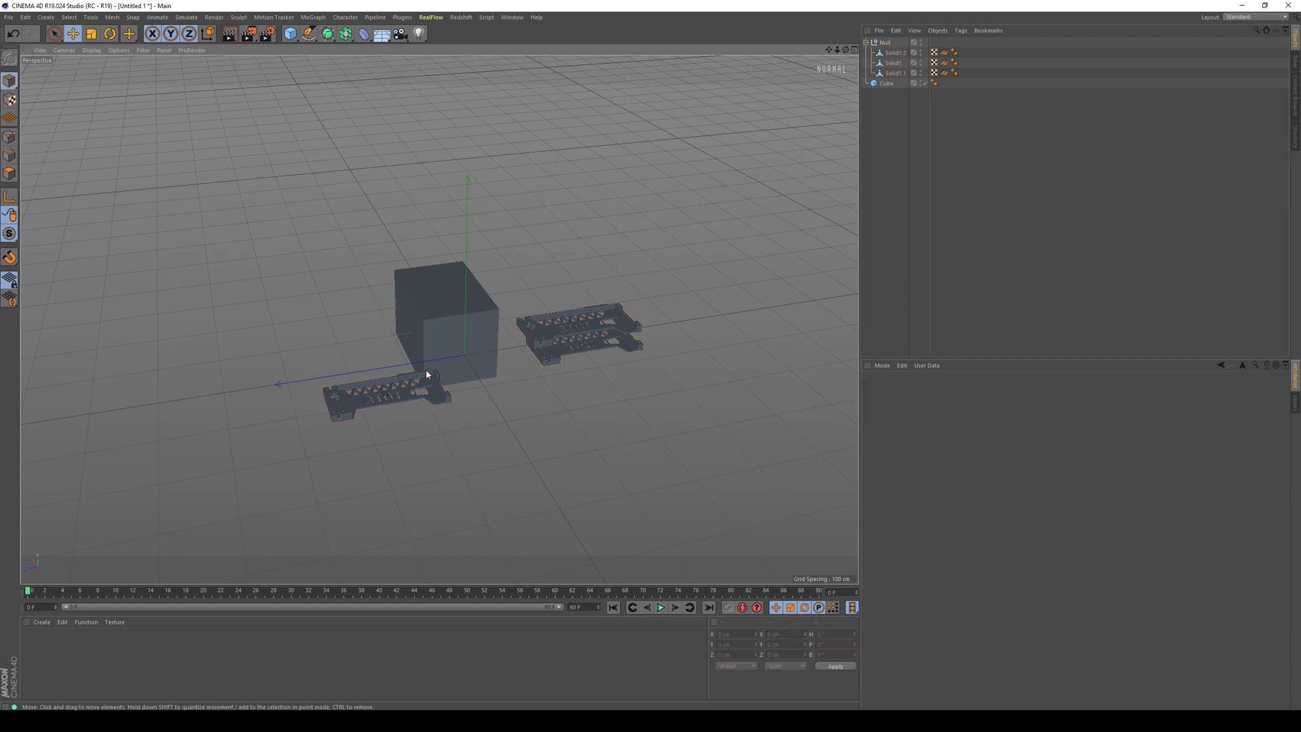
{"action": "left_click", "coordinate": [546, 350]}
{"action": "left_click", "coordinate": [546, 350], "text": "shift"}
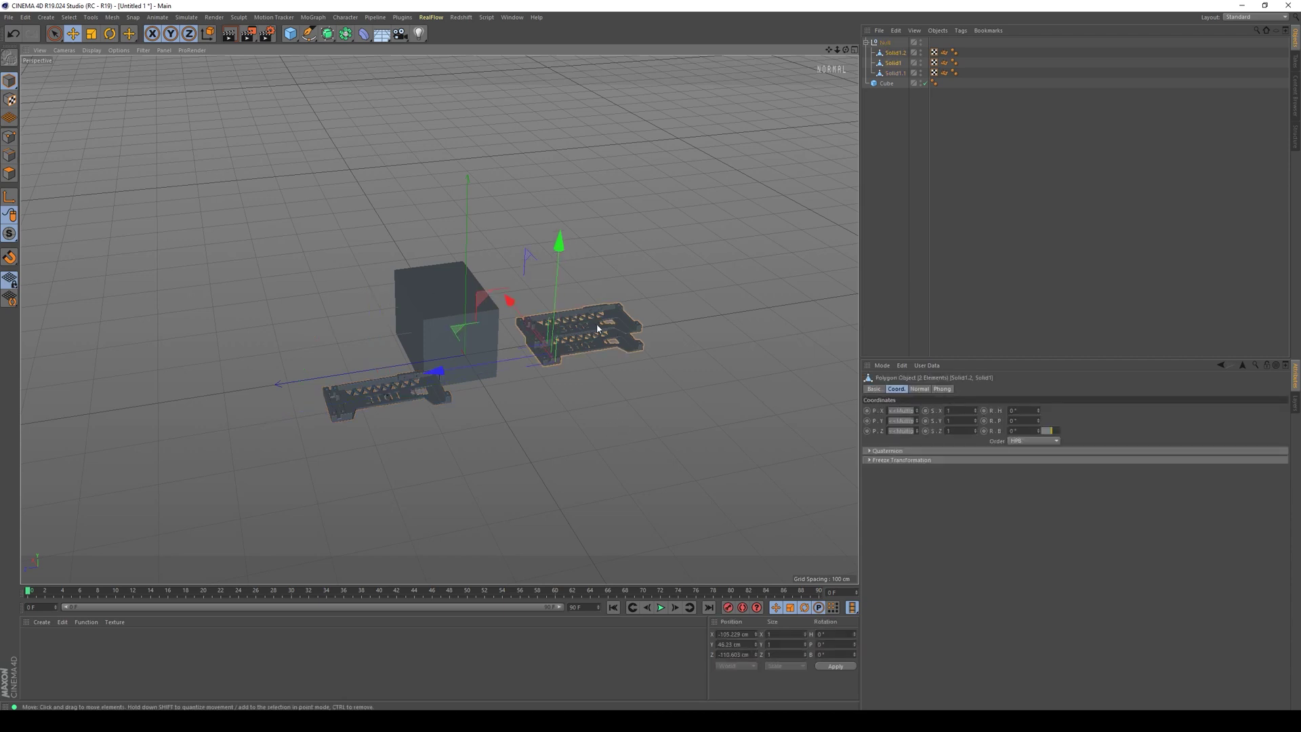
{"action": "key", "text": "Delete"}
{"action": "left_click", "coordinate": [476, 331]}
{"action": "key", "text": "Delete"}
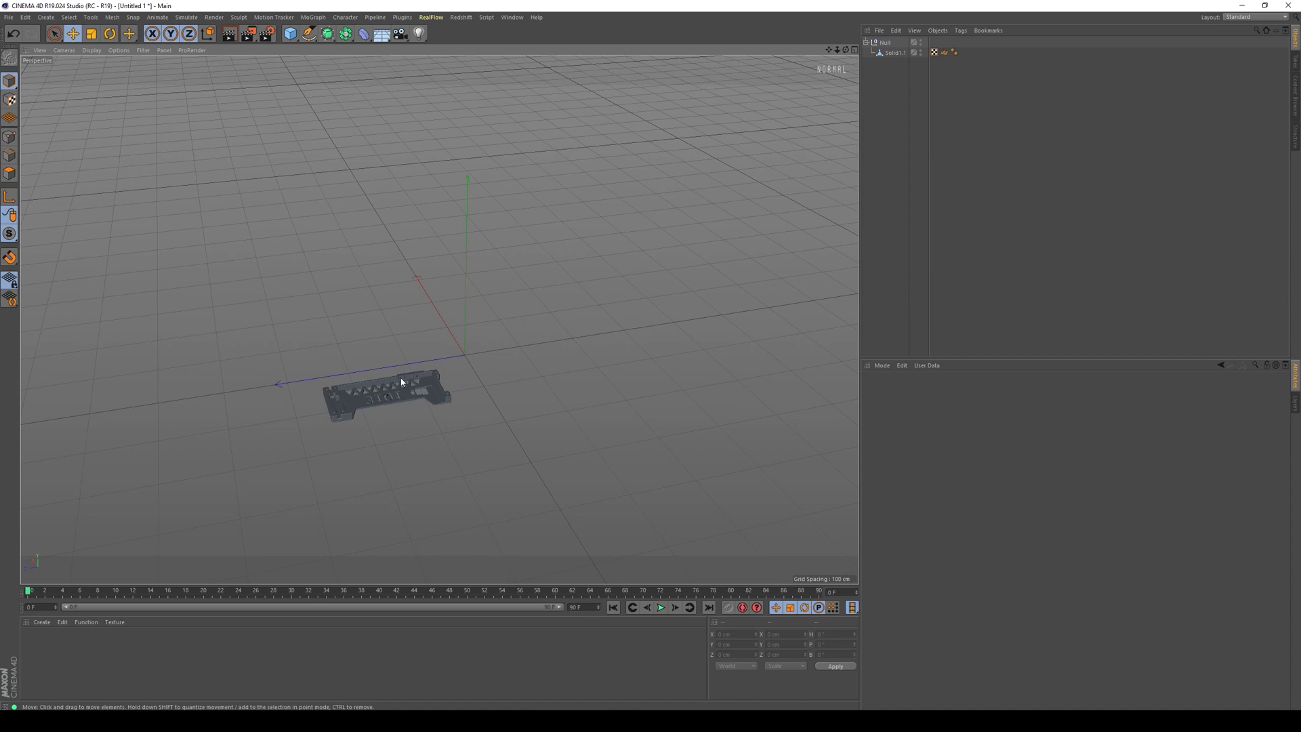
{"action": "scroll", "coordinate": [399, 386], "scroll_direction": "up", "scroll_amount": 7}
{"action": "middle_click_drag", "start_coordinate": [406, 366], "coordinate": [561, 330], "text": "alt"}
{"action": "left_click_drag", "start_coordinate": [560, 330], "coordinate": [533, 323], "text": "alt"}
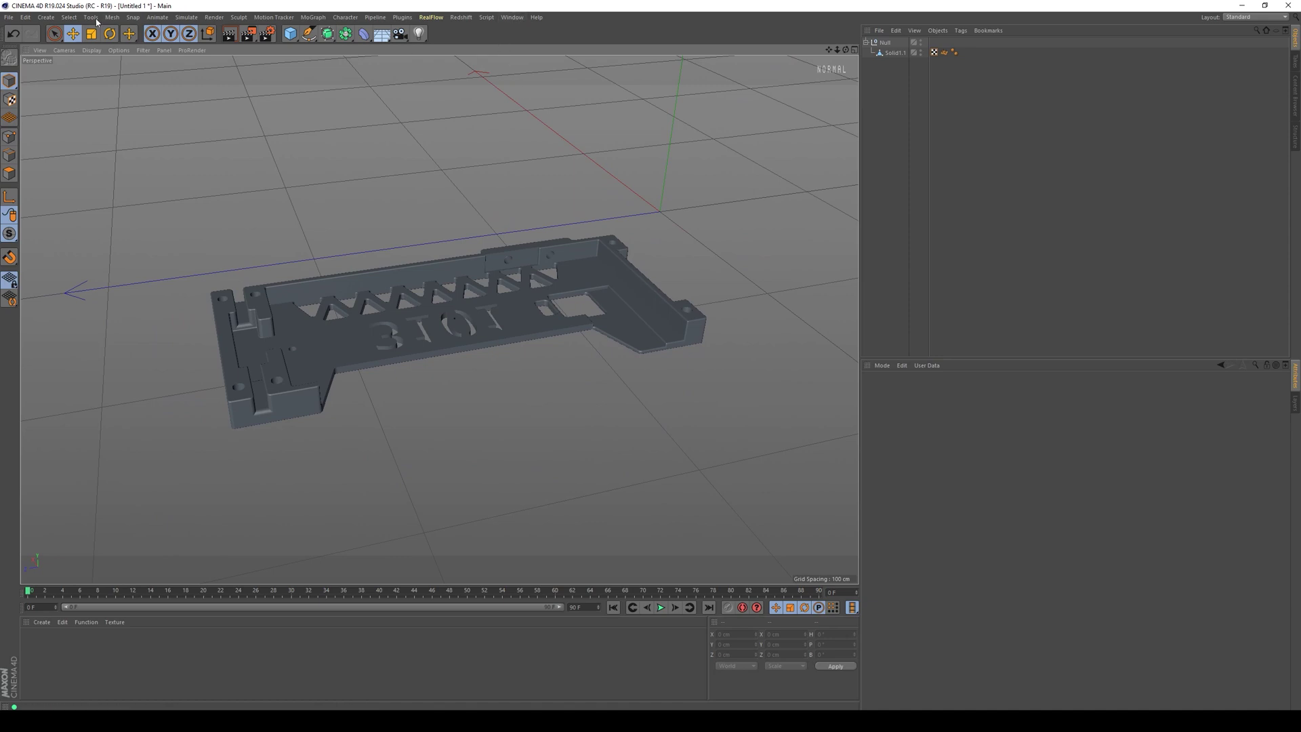
Create a new project, add a cube to it and move the cube along Z to about 24 cm
{"action": "left_click", "coordinate": [8, 17]}
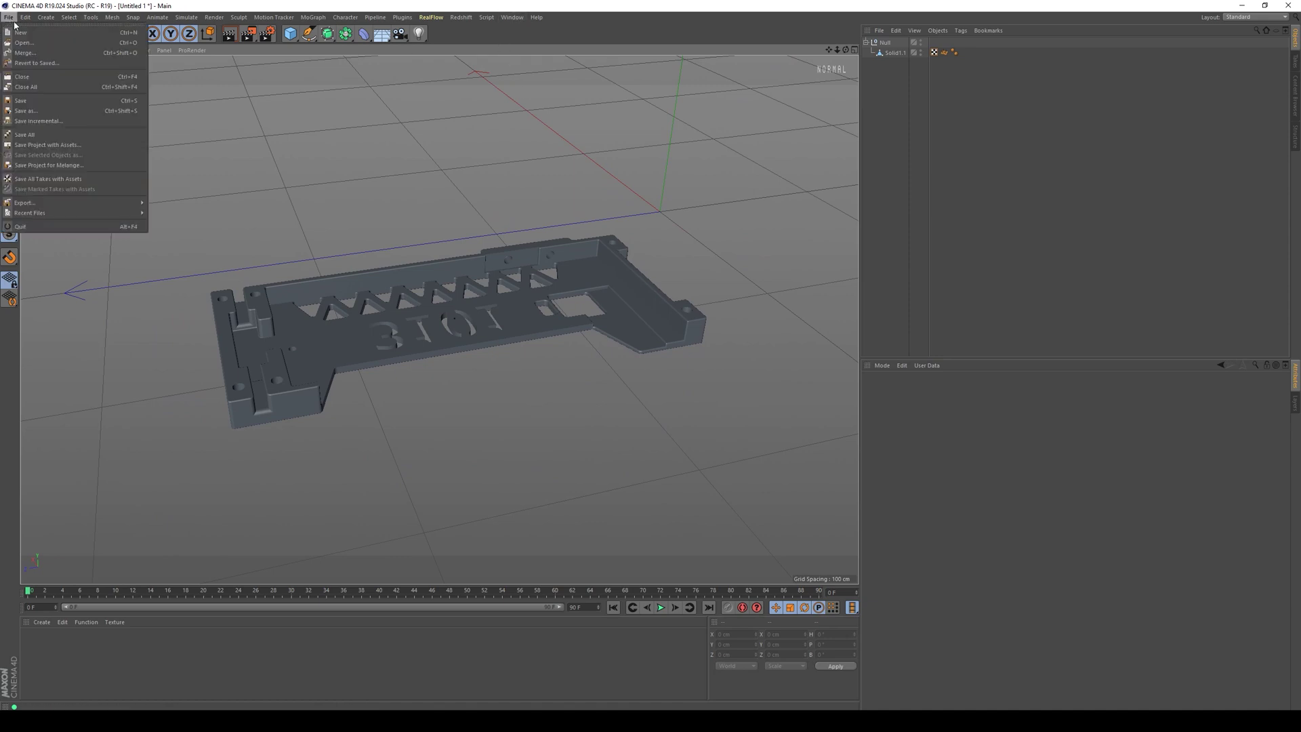
{"action": "left_click", "coordinate": [20, 32]}
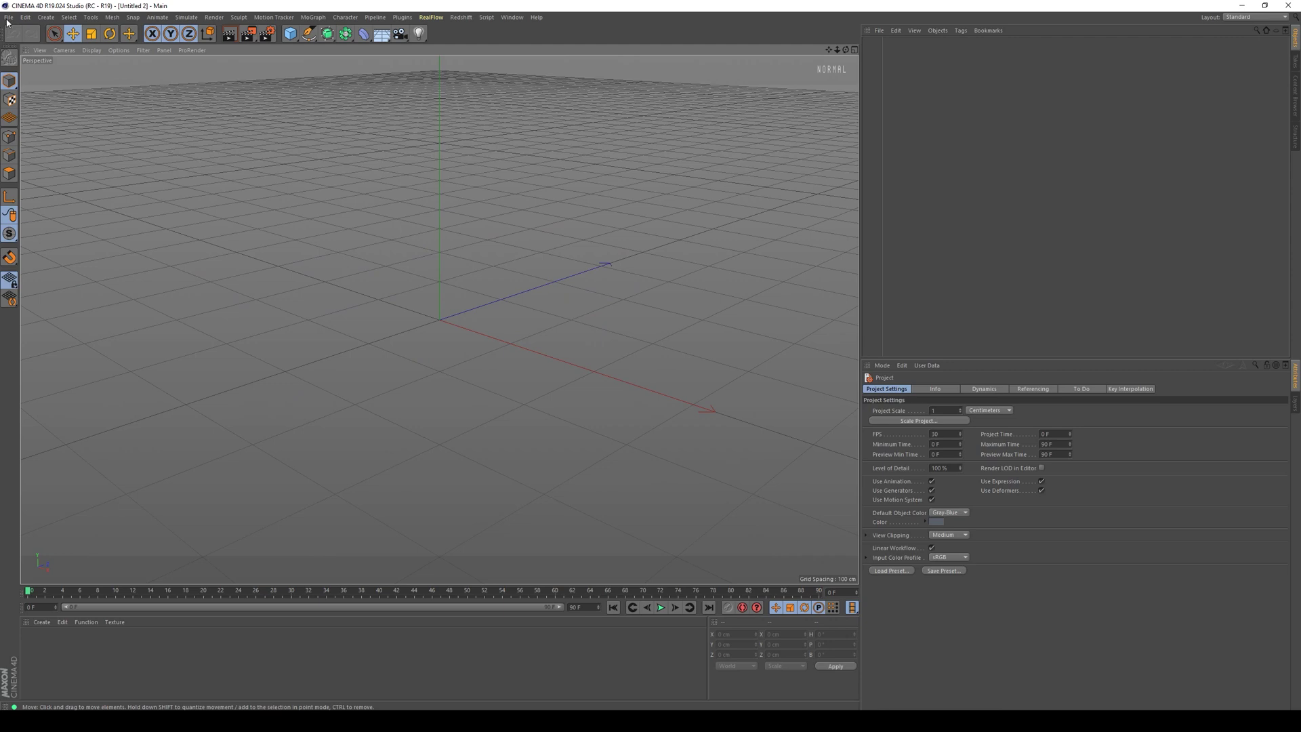
{"action": "left_click", "coordinate": [290, 33]}
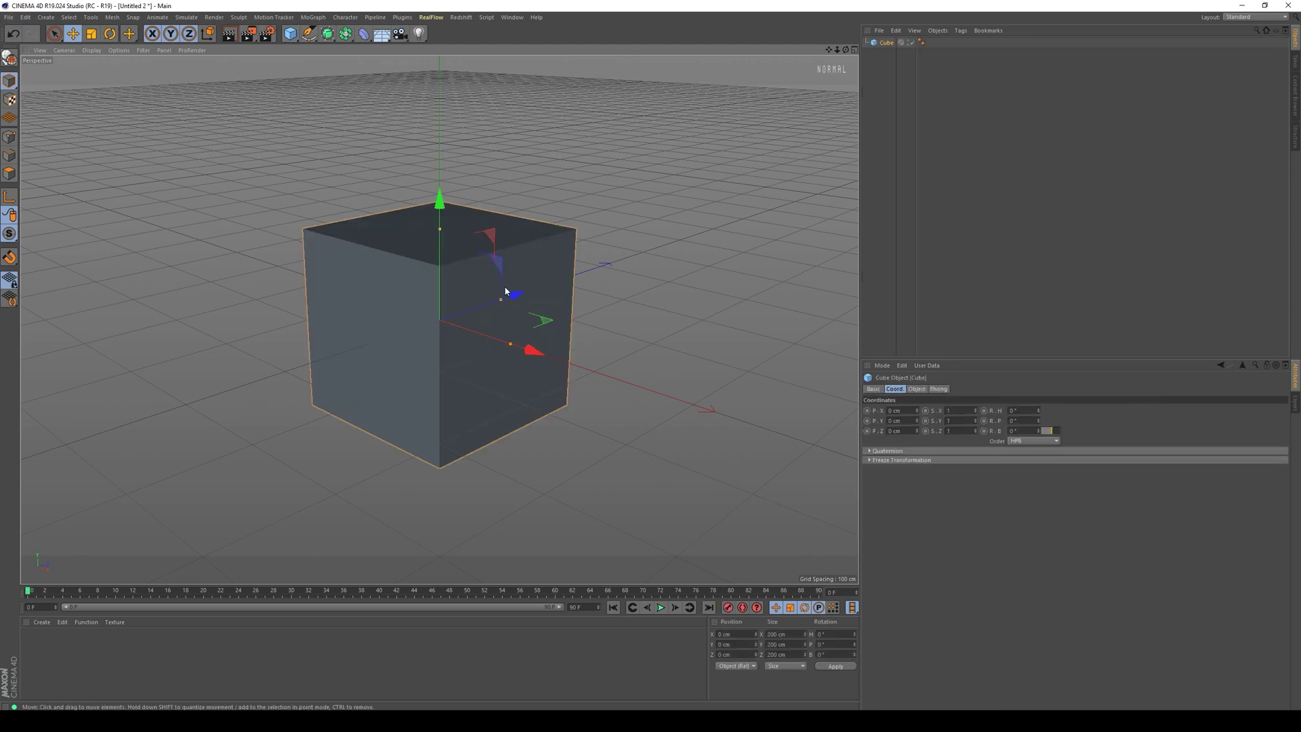
{"action": "left_click_drag", "start_coordinate": [510, 291], "coordinate": [658, 327]}
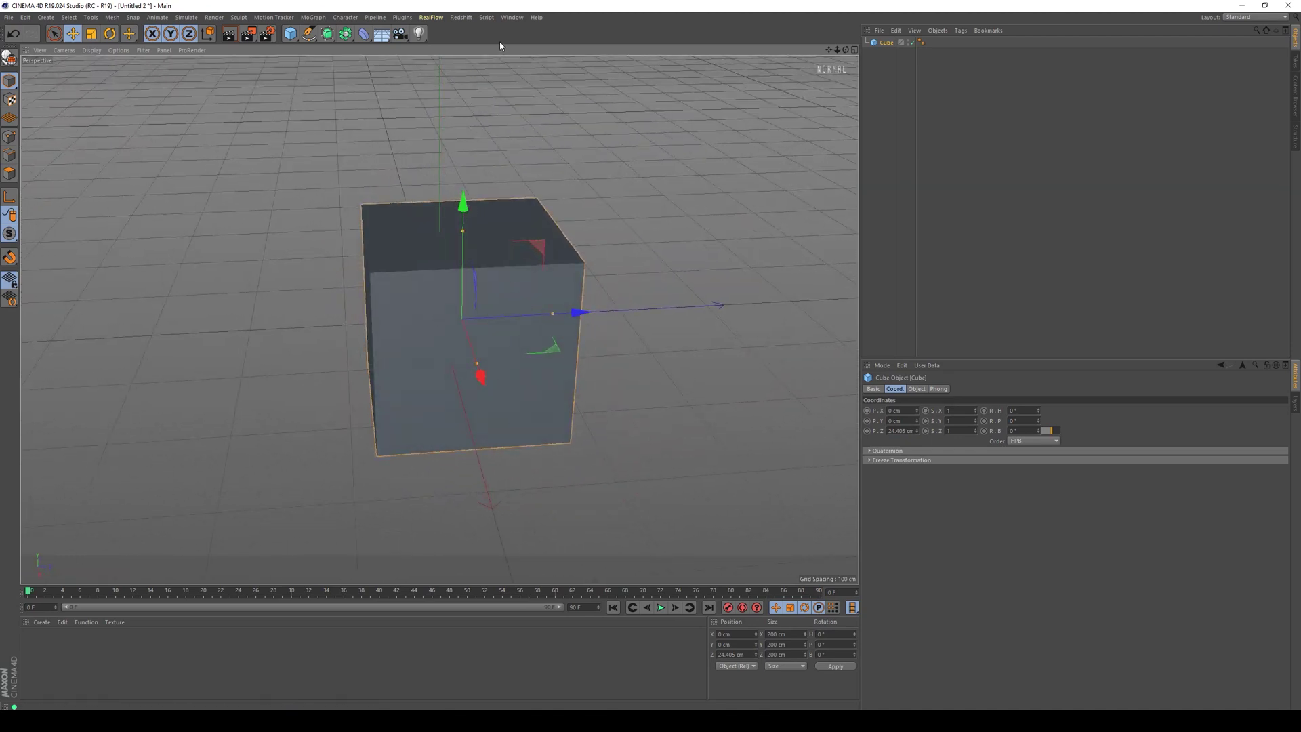
Switch to the Untitled 1 project to view the phone case, and return to Untitled 2
{"action": "left_click", "coordinate": [513, 17]}
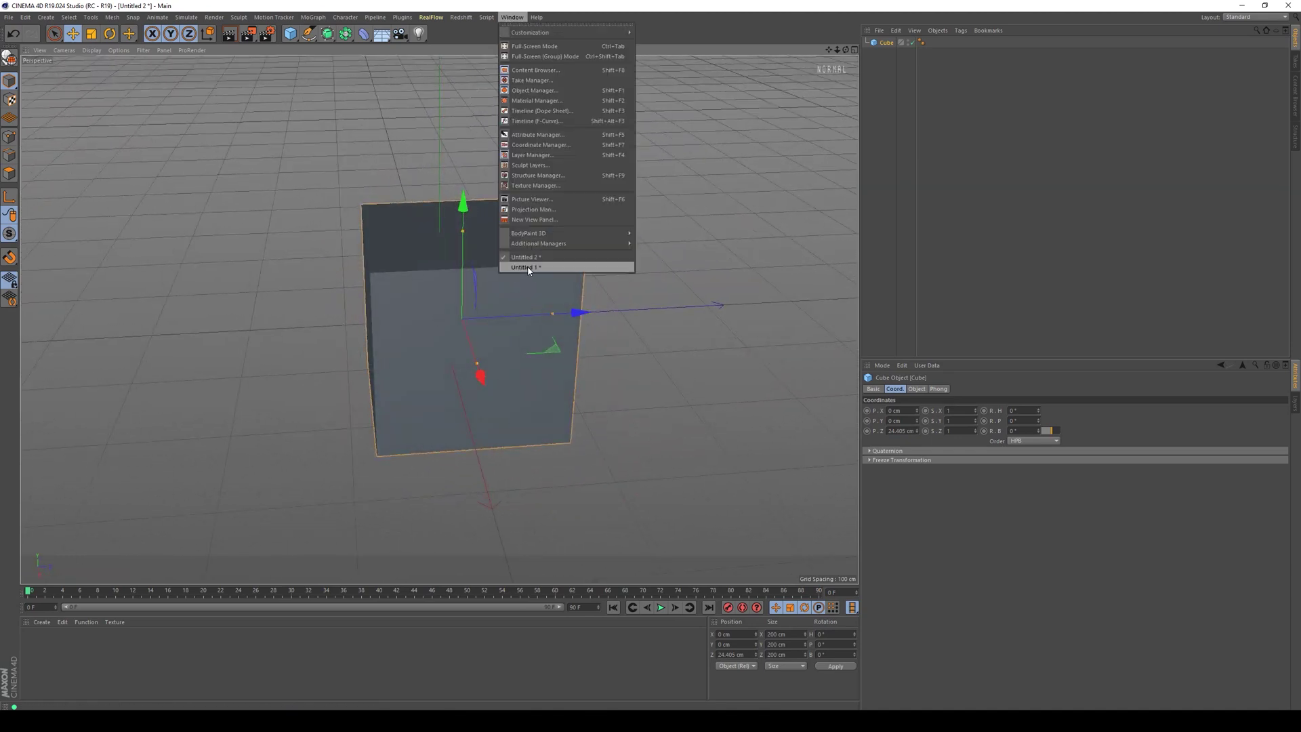
{"action": "left_click", "coordinate": [527, 268]}
{"action": "left_click_drag", "start_coordinate": [318, 274], "coordinate": [461, 287], "text": "alt"}
{"action": "left_click", "coordinate": [512, 17]}
{"action": "left_click", "coordinate": [526, 257]}
Copy the cube from Untitled 2 and paste it into the Untitled 1 project
{"action": "left_click", "coordinate": [787, 150]}
{"action": "left_click", "coordinate": [885, 43]}
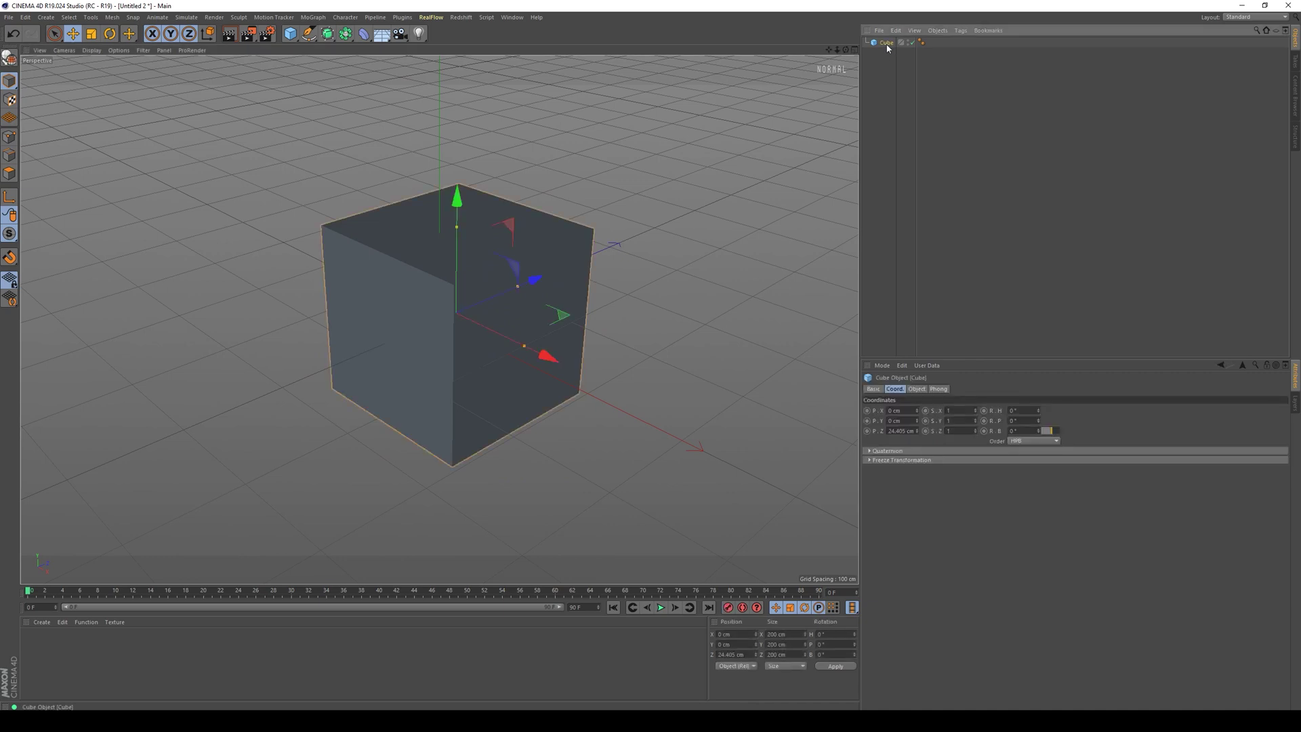
{"action": "left_click", "coordinate": [512, 17]}
{"action": "left_click", "coordinate": [522, 267]}
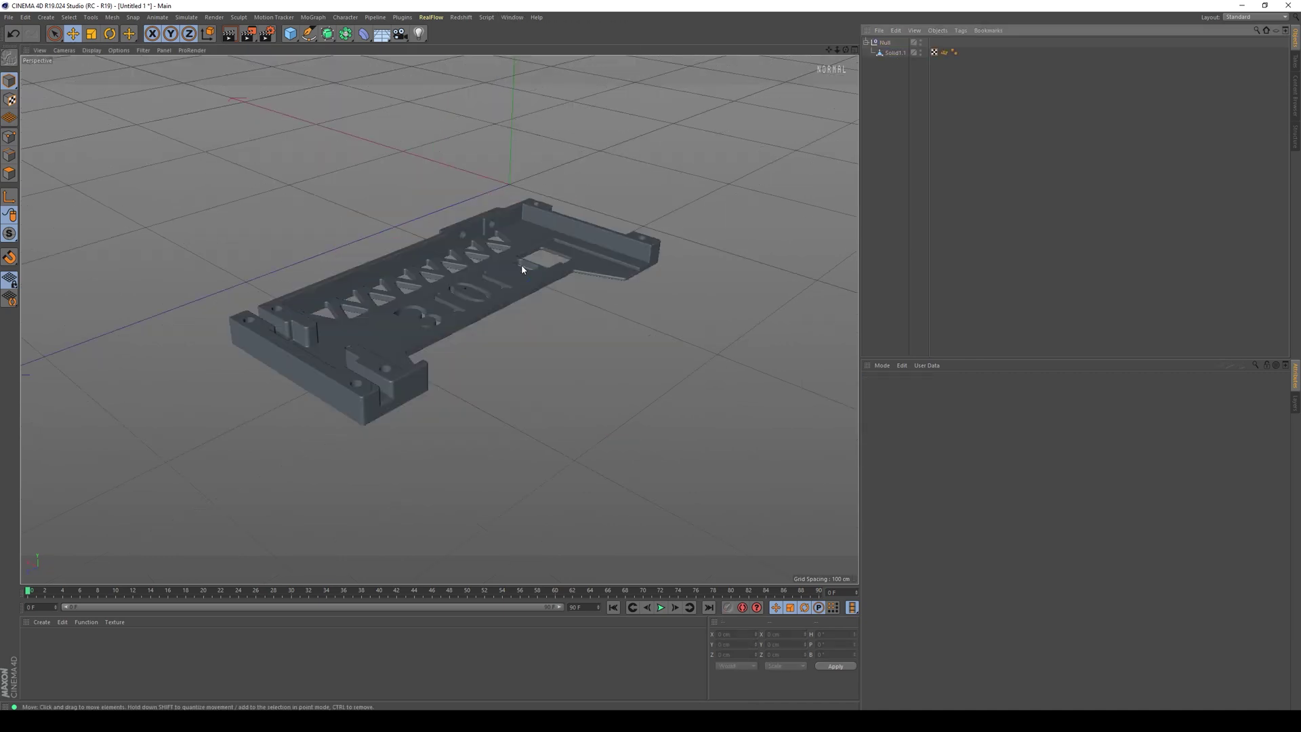
{"action": "key", "text": "ctrl+v"}
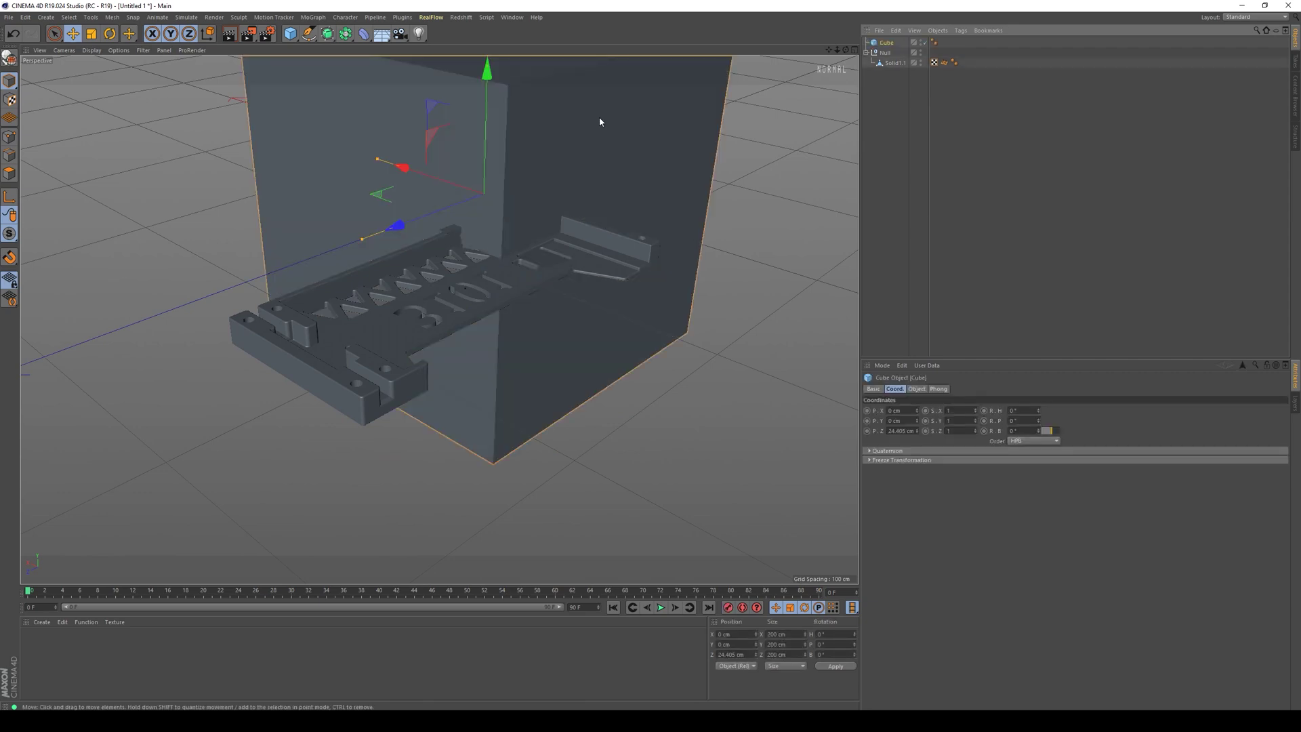
Move the pasted cube to about X 179 cm, Z 159 cm and resize it to about 171 cm in X and 313 cm in Z
{"action": "left_click_drag", "start_coordinate": [410, 215], "coordinate": [160, 146]}
{"action": "scroll", "coordinate": [332, 152], "scroll_direction": "down", "scroll_amount": 5}
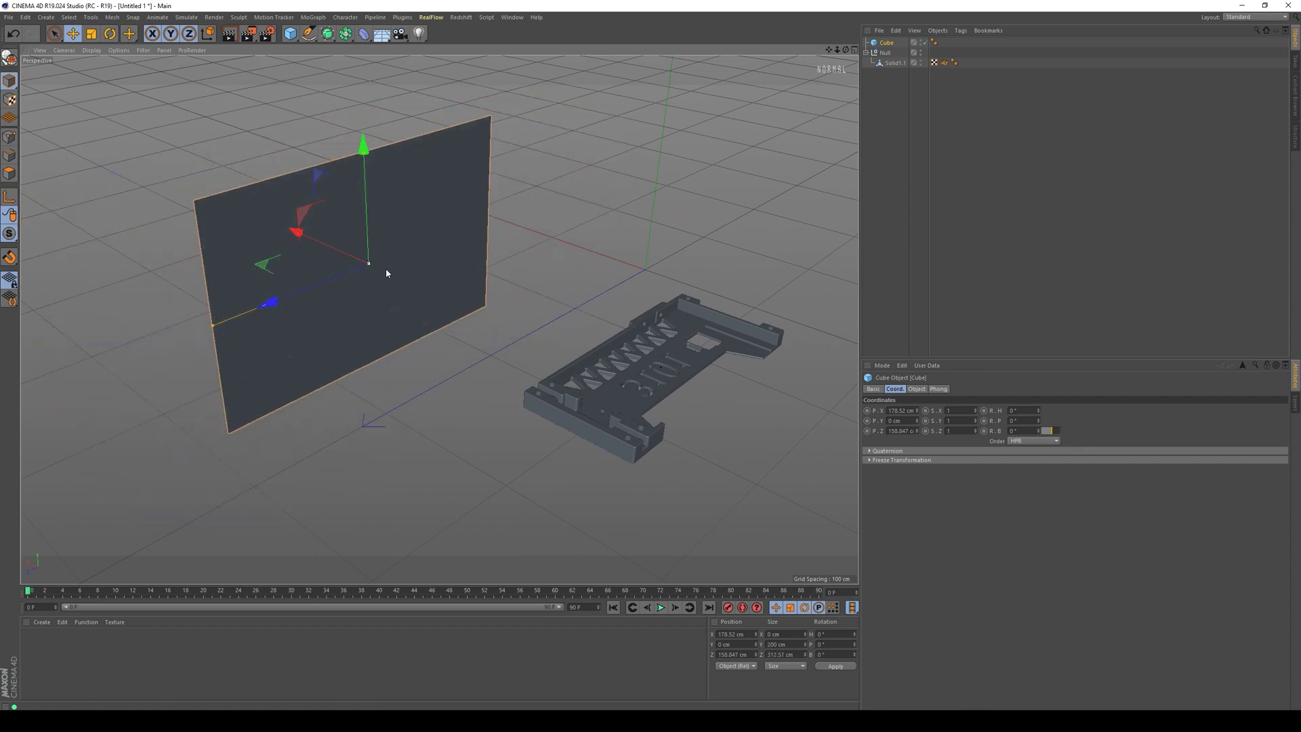
{"action": "left_click_drag", "start_coordinate": [369, 263], "coordinate": [307, 234]}
Delete the pasted cube from the phone case scene
{"action": "left_click", "coordinate": [886, 43]}
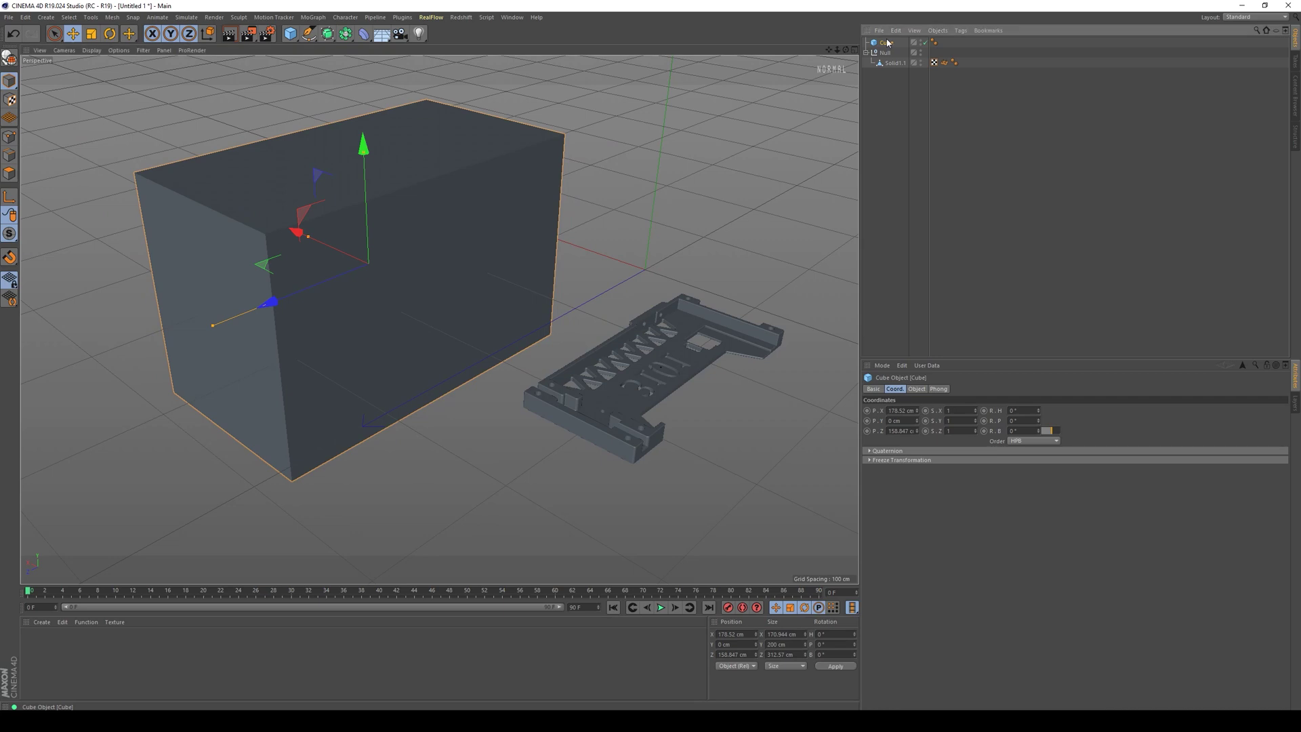
{"action": "key", "text": "Delete"}
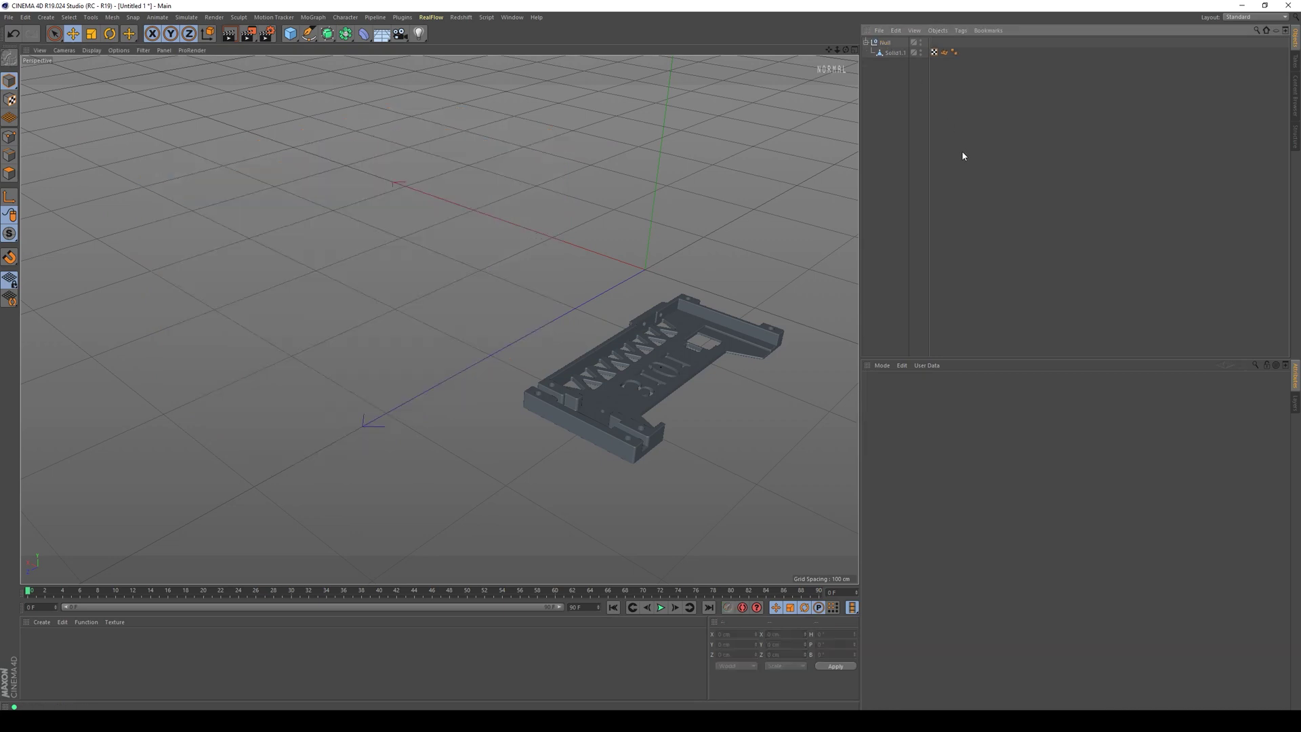
{"action": "middle_click_drag", "start_coordinate": [707, 368], "coordinate": [408, 268], "text": "alt"}
{"action": "scroll", "coordinate": [408, 269], "scroll_direction": "up", "scroll_amount": 5}
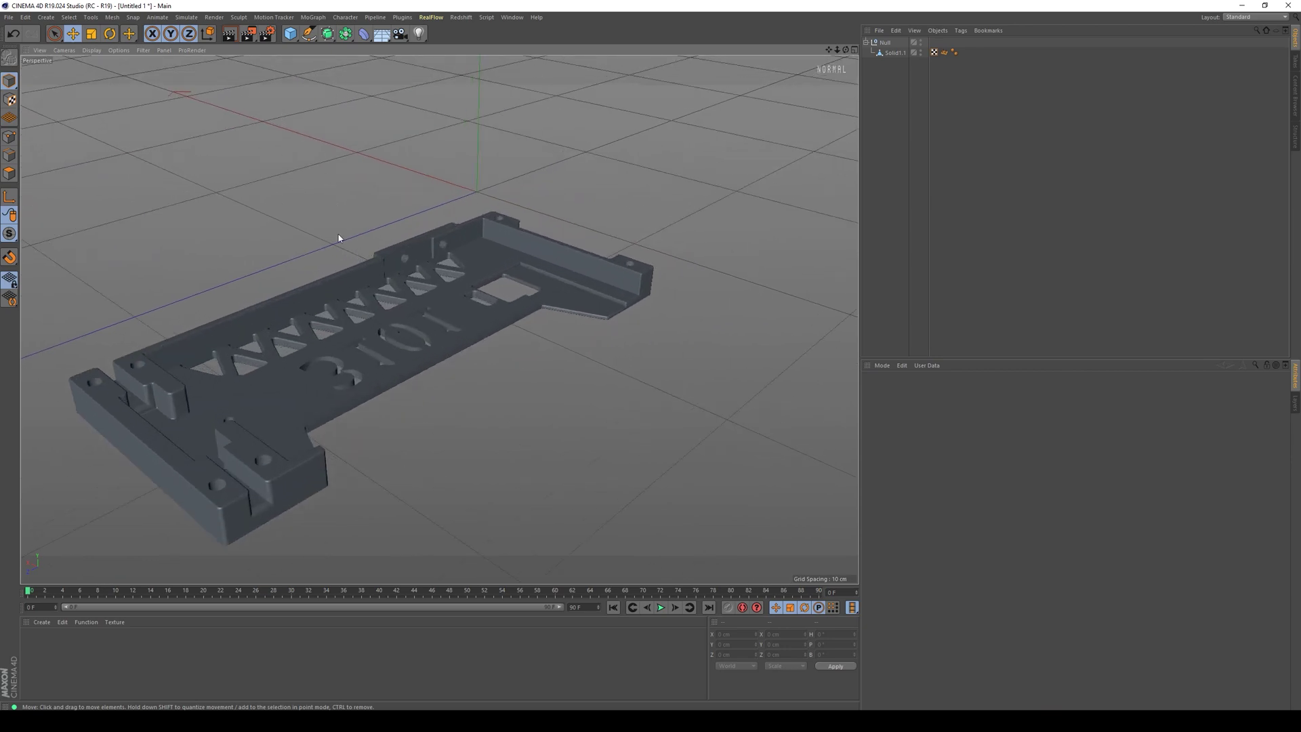
{"action": "left_click_drag", "start_coordinate": [363, 259], "coordinate": [595, 271], "text": "alt"}
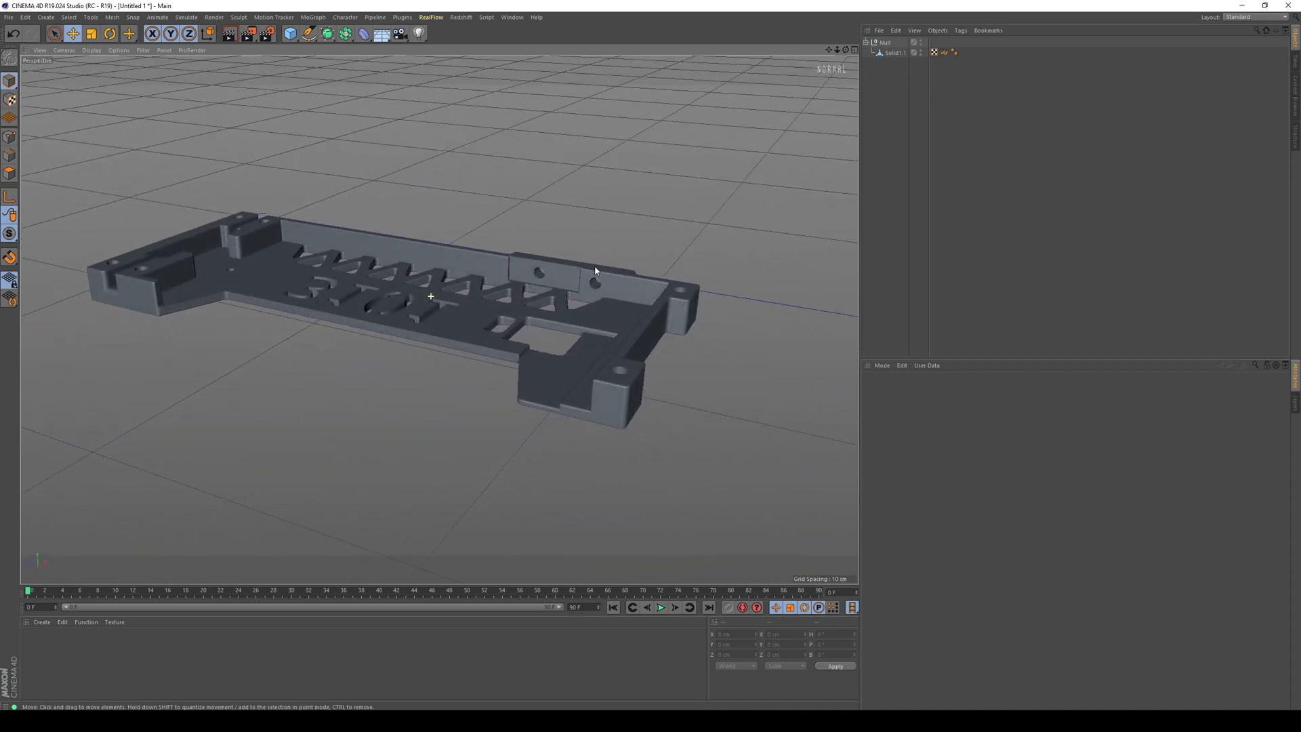
Open the Render Settings and enlarge the window beside the phone case model
{"action": "left_click", "coordinate": [267, 33]}
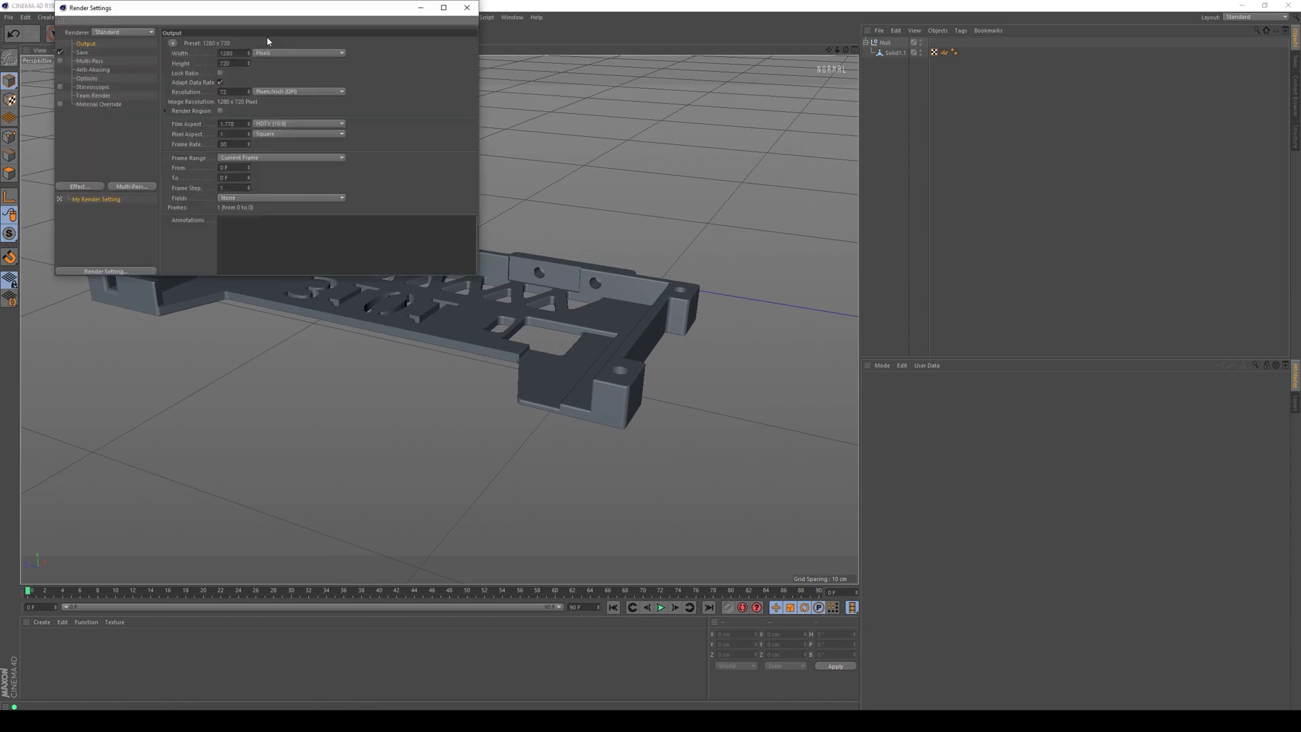
{"action": "left_click_drag", "start_coordinate": [257, 17], "coordinate": [581, 127]}
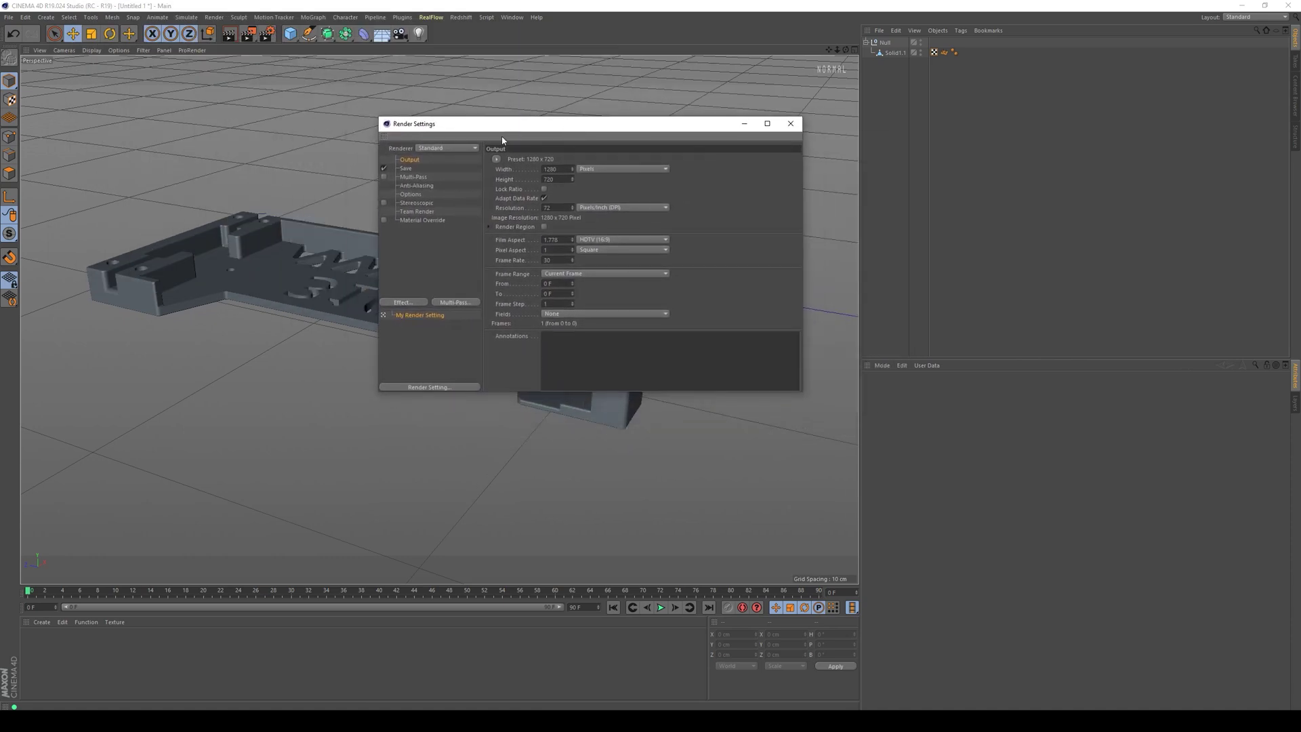
{"action": "left_click_drag", "start_coordinate": [802, 397], "coordinate": [1099, 567]}
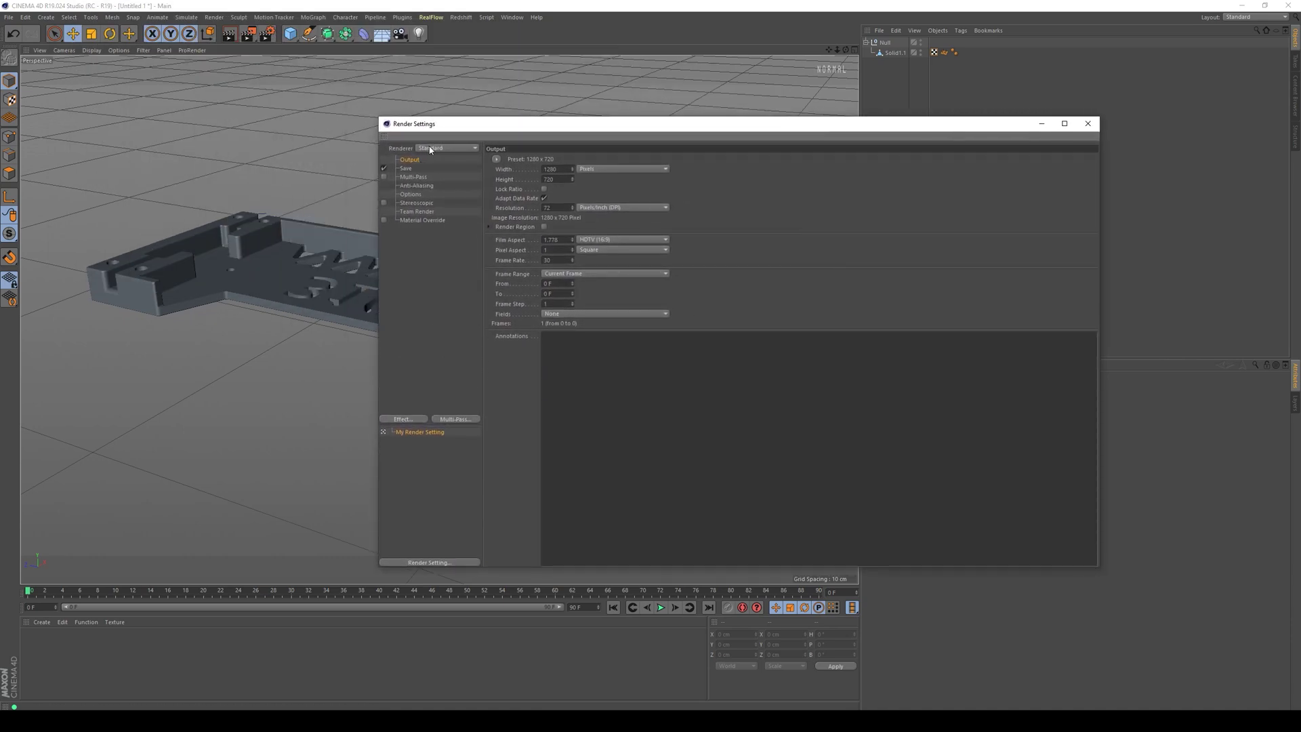
{"action": "left_click_drag", "start_coordinate": [427, 126], "coordinate": [540, 90]}
Switch the renderer to Redshift and back to Standard
{"action": "left_click", "coordinate": [547, 112]}
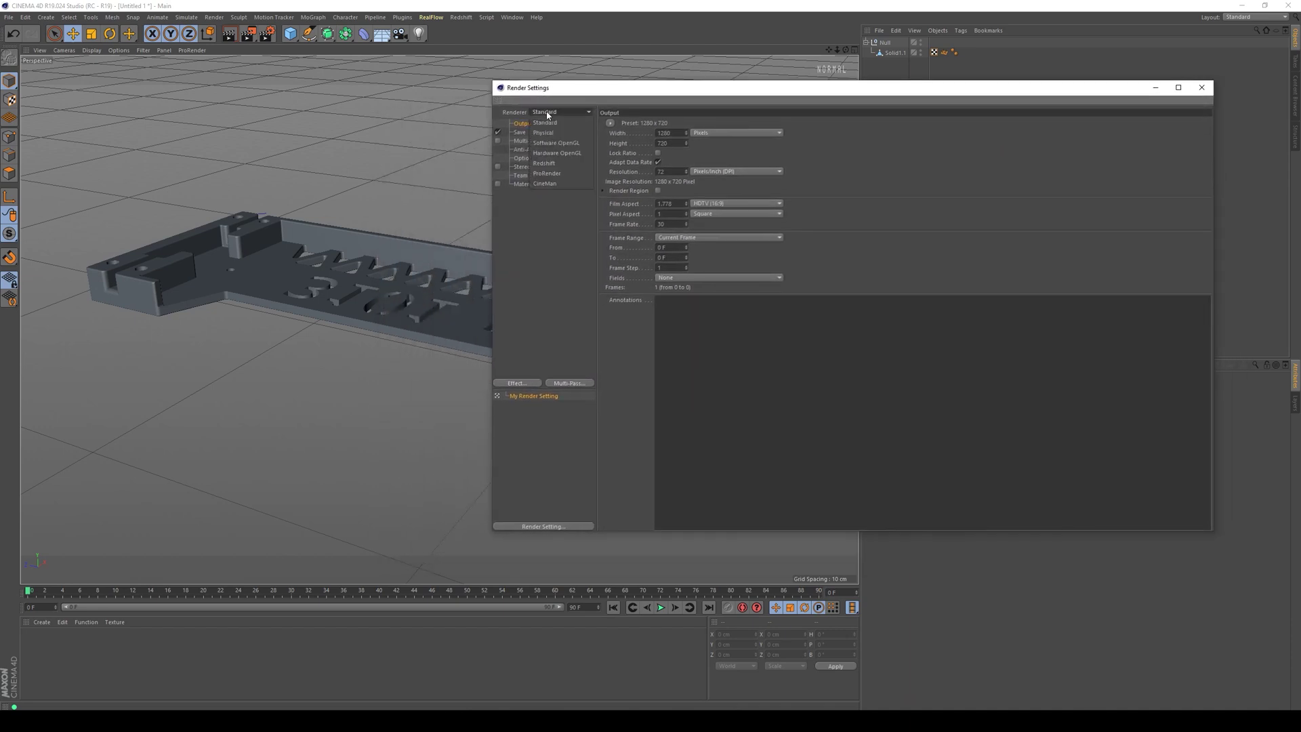
{"action": "left_click", "coordinate": [559, 164]}
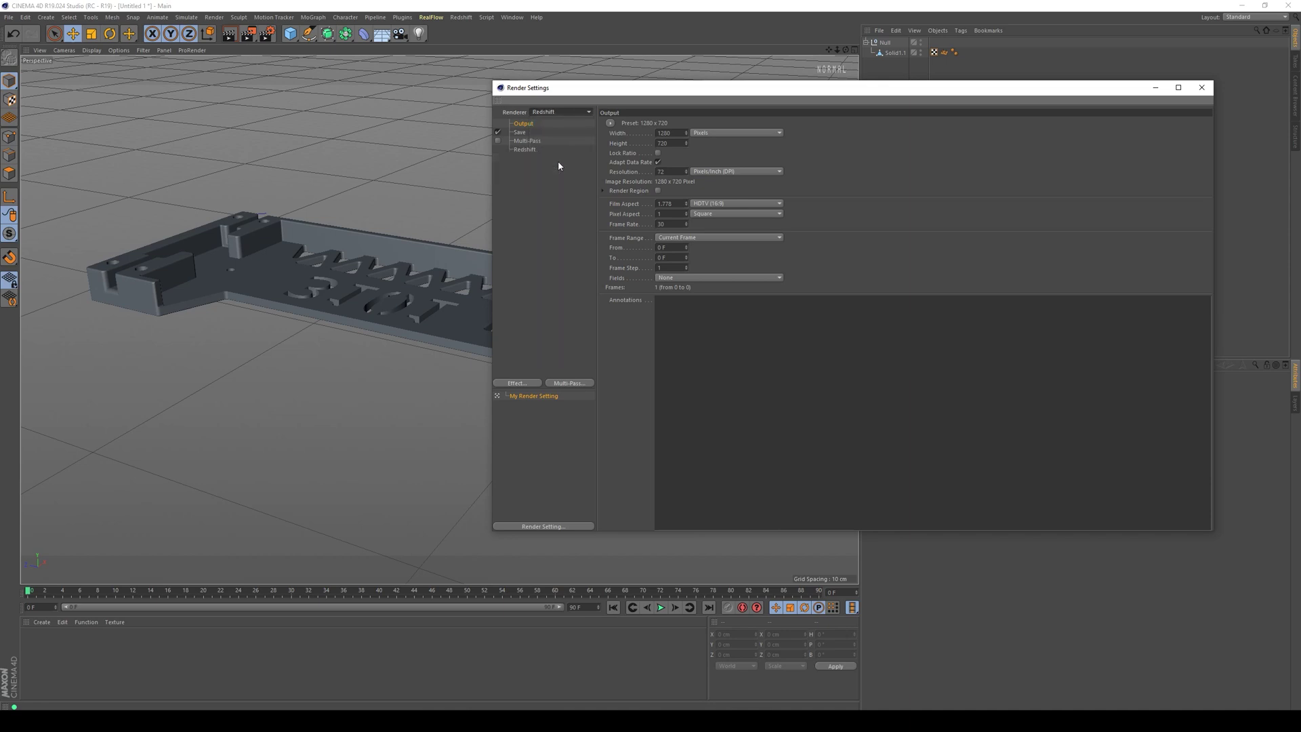
{"action": "left_click", "coordinate": [544, 115]}
{"action": "left_click", "coordinate": [552, 121]}
{"action": "left_click_drag", "start_coordinate": [530, 90], "coordinate": [482, 83]}
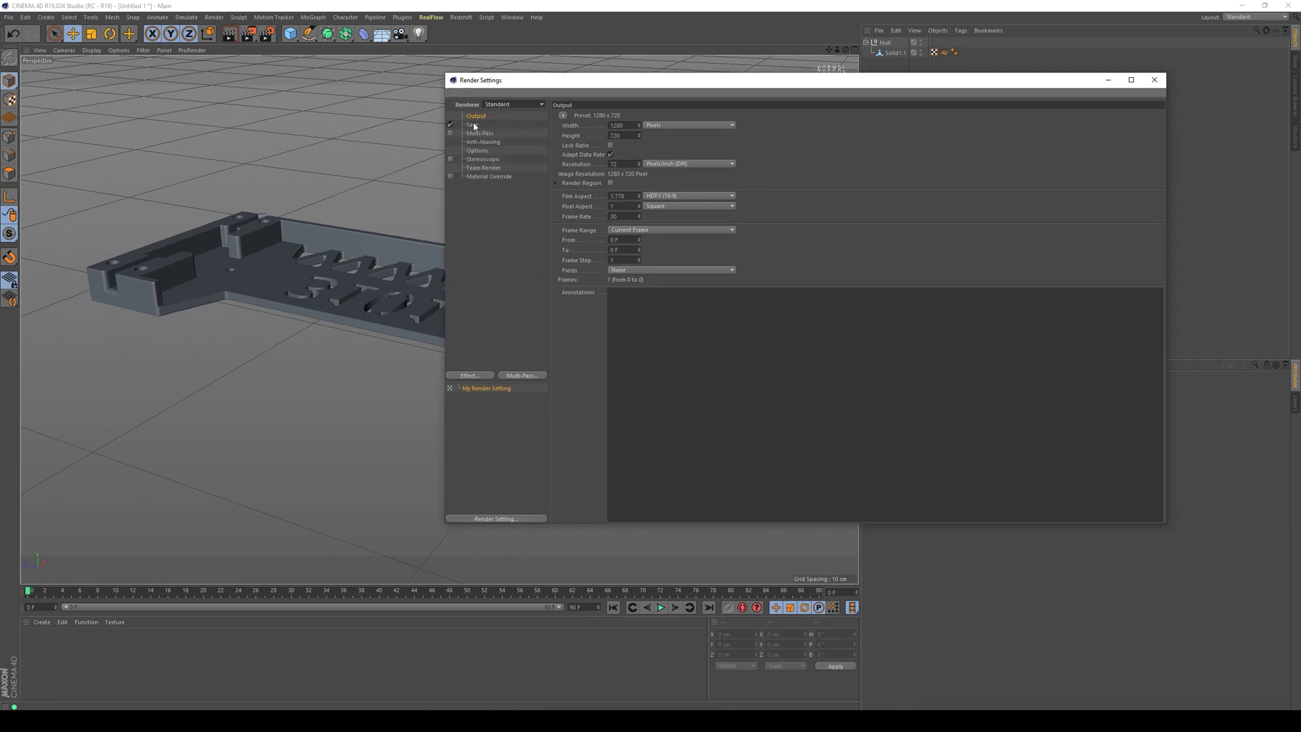
Set the render output size to 1920 by 1080 pixels
{"action": "left_click", "coordinate": [477, 126]}
{"action": "left_click", "coordinate": [476, 117]}
{"action": "mouse_move", "coordinate": [494, 90]}
{"action": "left_mouse_down"}
{"action": "mouse_move", "coordinate": [455, 84]}
{"action": "mouse_move", "coordinate": [479, 97]}
{"action": "left_mouse_up"}
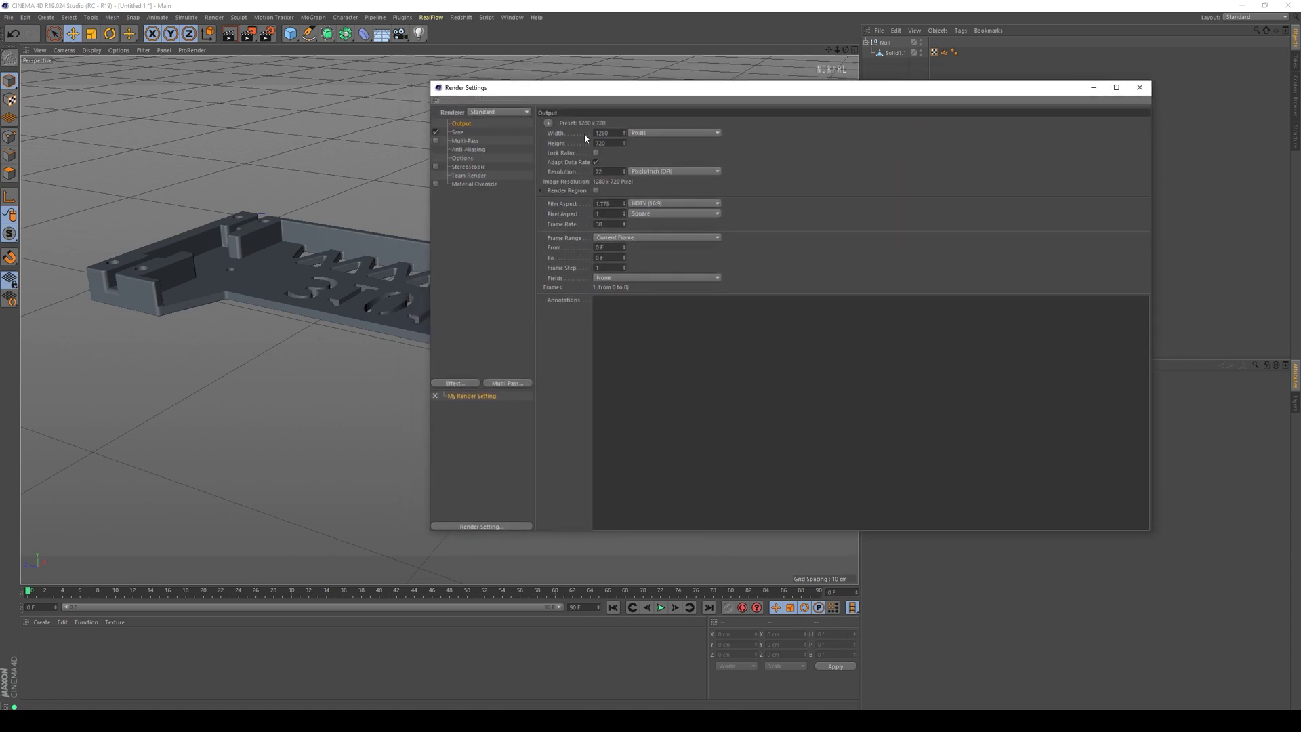
{"action": "double_click", "coordinate": [609, 135]}
{"action": "left_click_drag", "start_coordinate": [552, 91], "coordinate": [609, 102]}
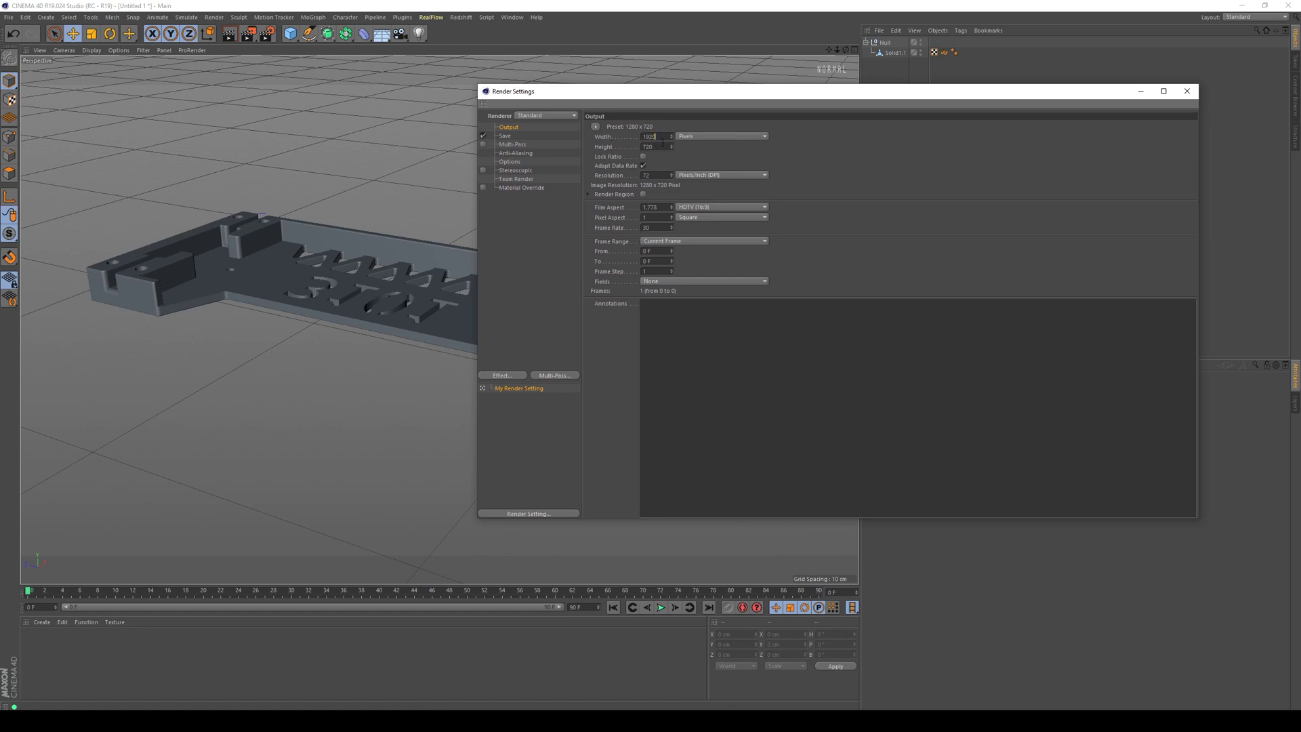
{"action": "key", "text": "Tab"}
{"action": "type", "text": "1080"}
Try output heights of 100 and 500 pixels against the viewport framing
{"action": "double_click", "coordinate": [657, 147]}
{"action": "type", "text": "10"}
{"action": "left_click", "coordinate": [88, 232]}
{"action": "left_click_drag", "start_coordinate": [116, 322], "coordinate": [82, 308], "text": "alt"}
{"action": "scroll", "coordinate": [71, 305], "scroll_direction": "up", "scroll_amount": 3}
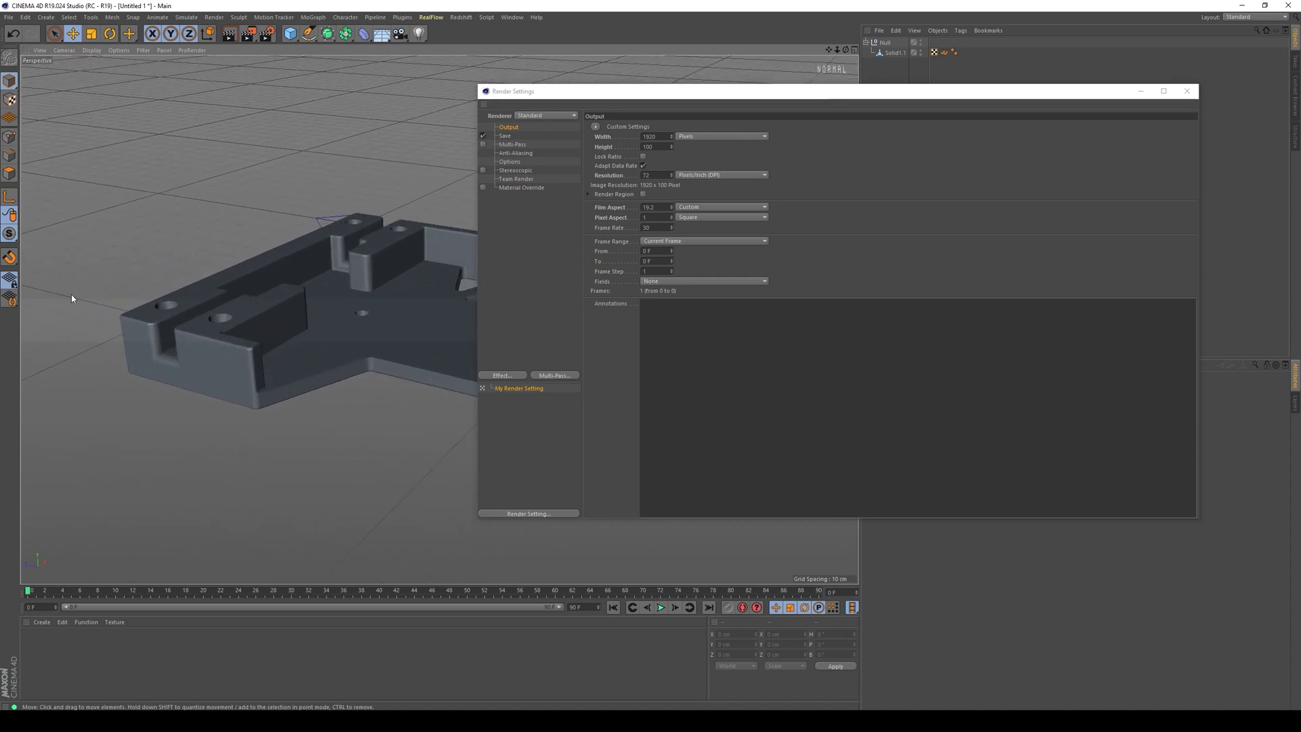
{"action": "left_click", "coordinate": [651, 147]}
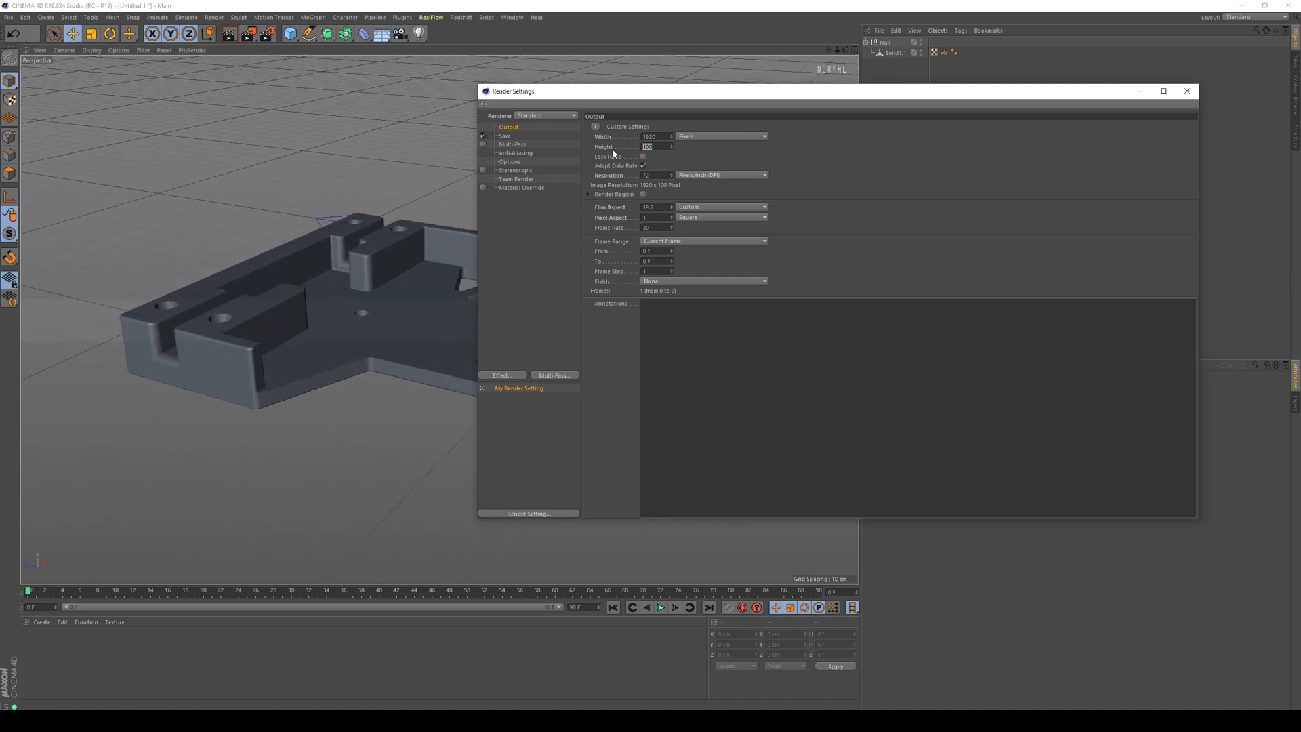
{"action": "type", "text": "500"}
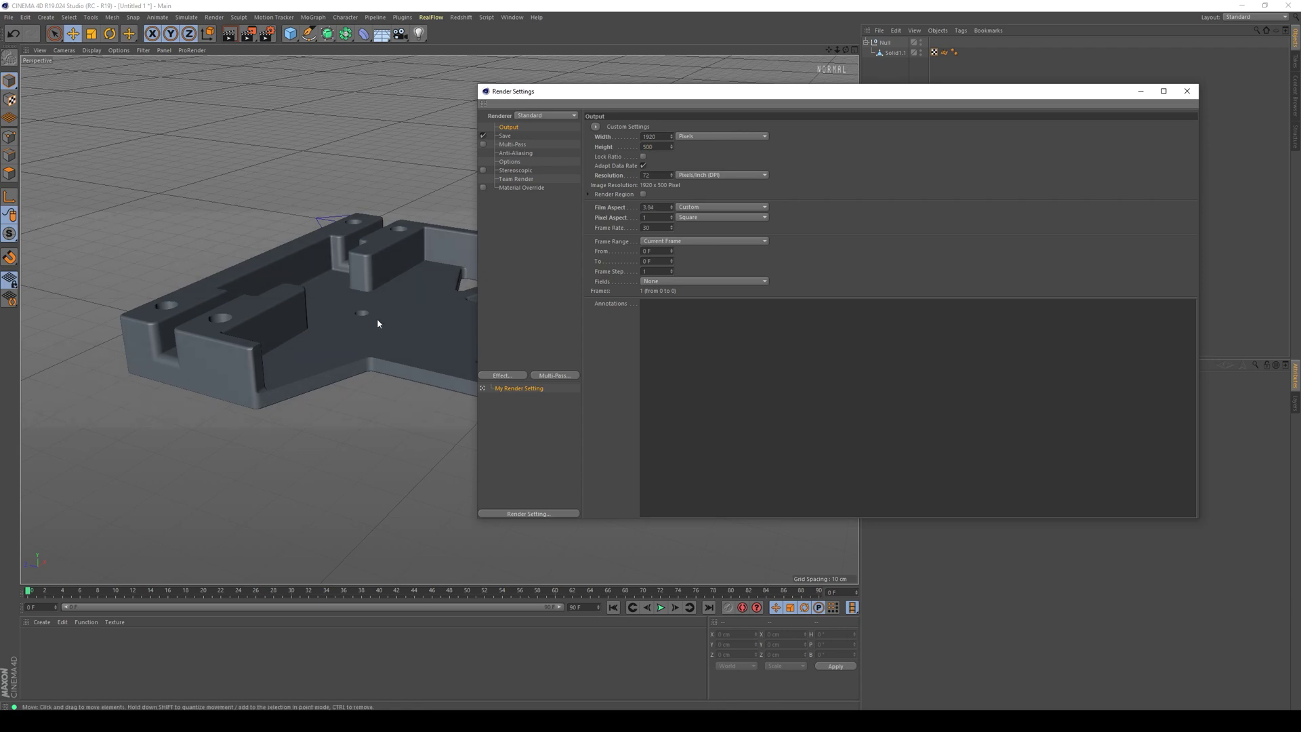
Set the output height to 1080 pixels
{"action": "double_click", "coordinate": [657, 147]}
{"action": "type", "text": "1080"}
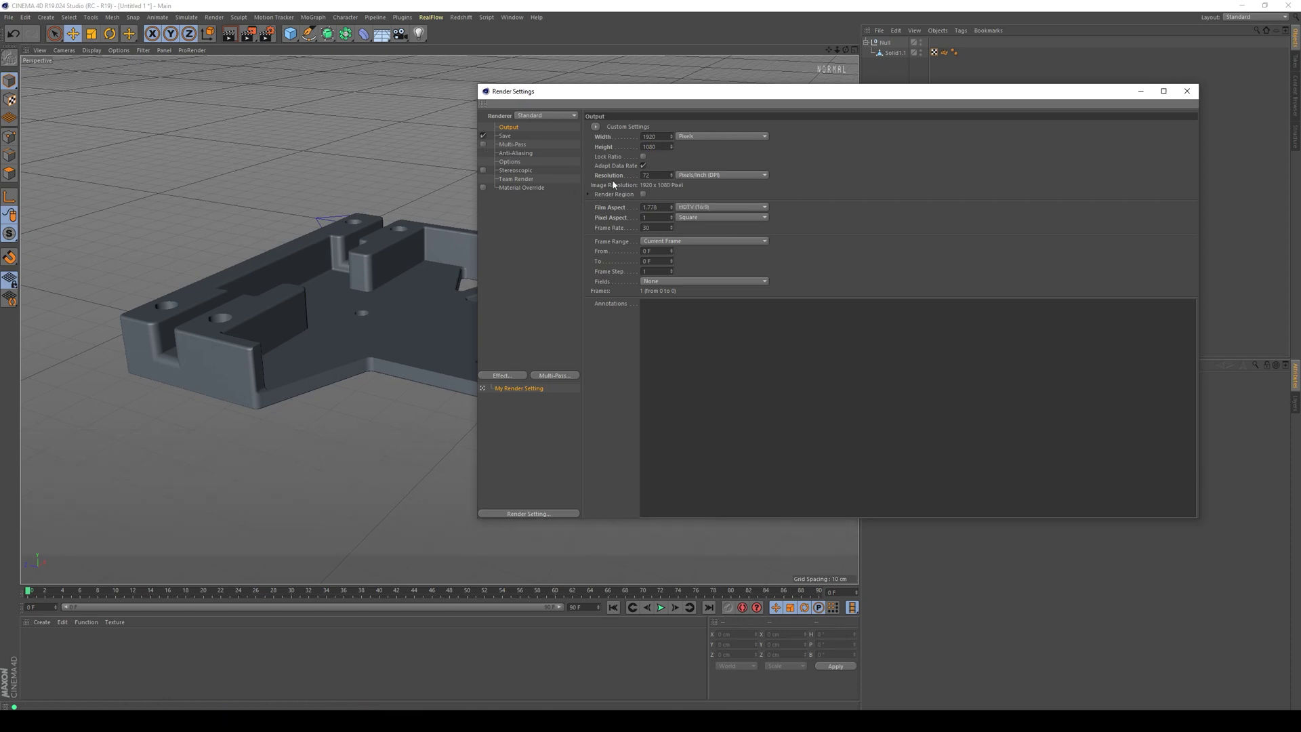
{"action": "left_click_drag", "start_coordinate": [564, 97], "coordinate": [677, 109]}
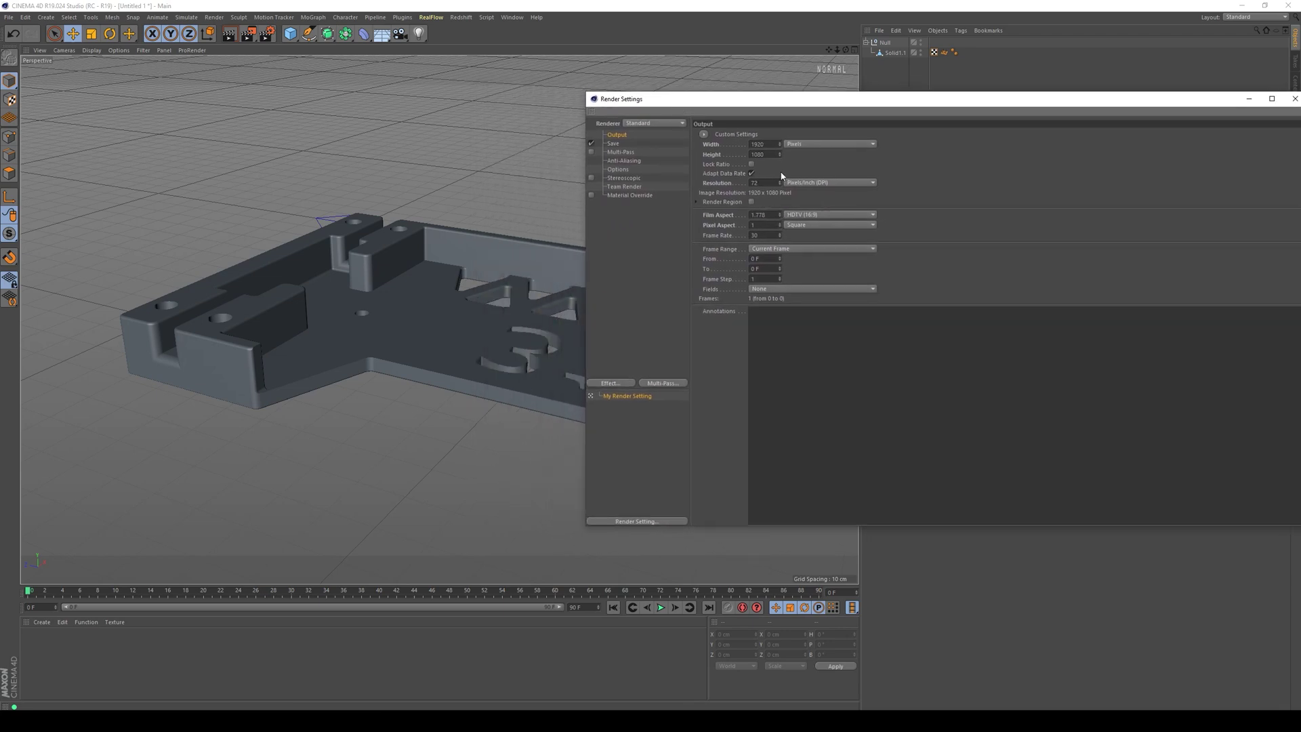
Set the render's save file to test in the skystone test2 folder, with the file type All files
{"action": "left_click", "coordinate": [613, 143]}
{"action": "left_click_drag", "start_coordinate": [733, 108], "coordinate": [466, 100]}
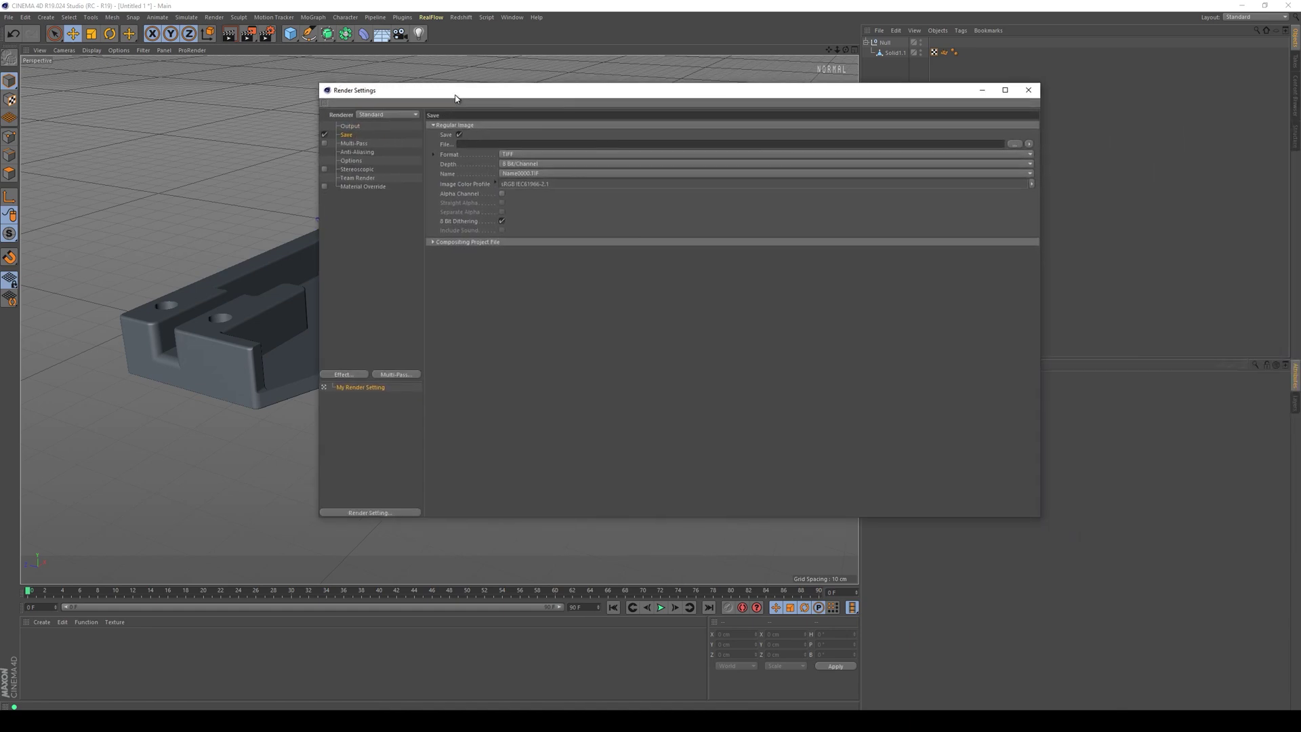
{"action": "left_click", "coordinate": [1014, 144]}
{"action": "scroll", "coordinate": [616, 347], "scroll_direction": "down", "scroll_amount": 1}
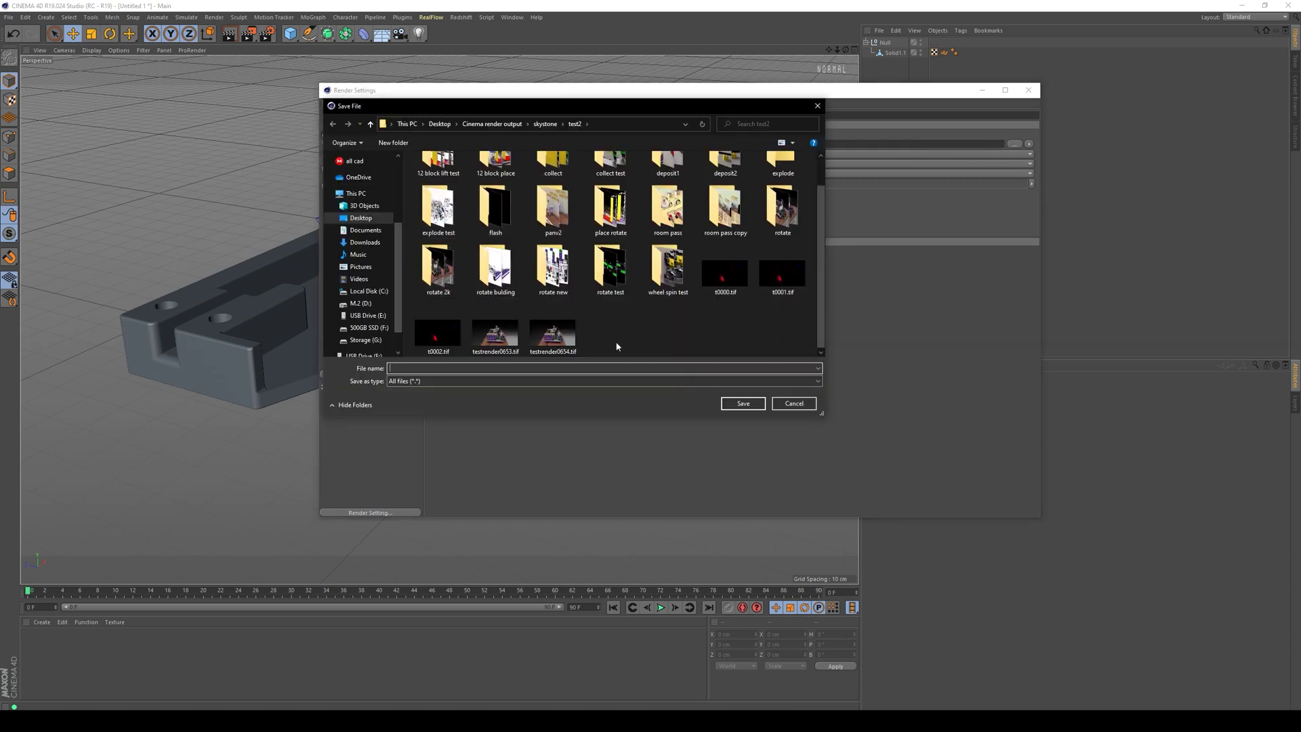
{"action": "left_click", "coordinate": [449, 368]}
{"action": "type", "text": "test"}
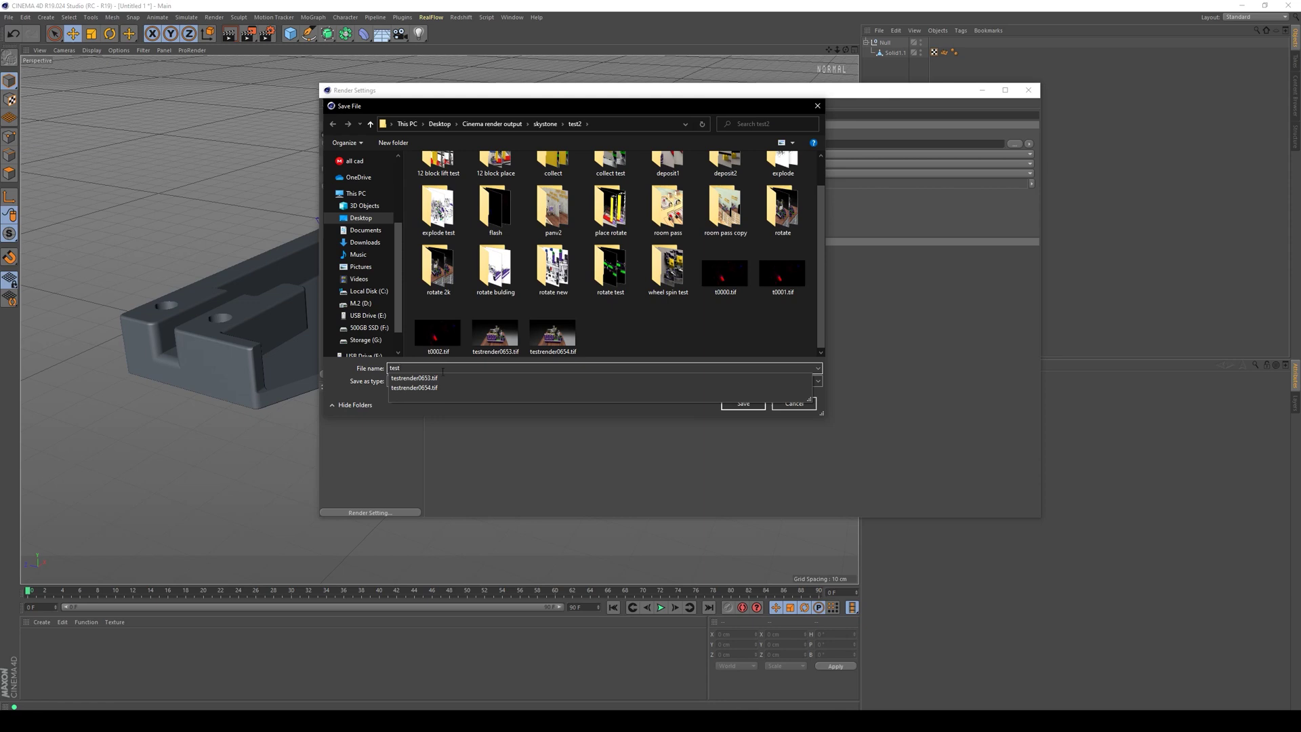
{"action": "left_click", "coordinate": [432, 412]}
{"action": "left_click", "coordinate": [423, 382]}
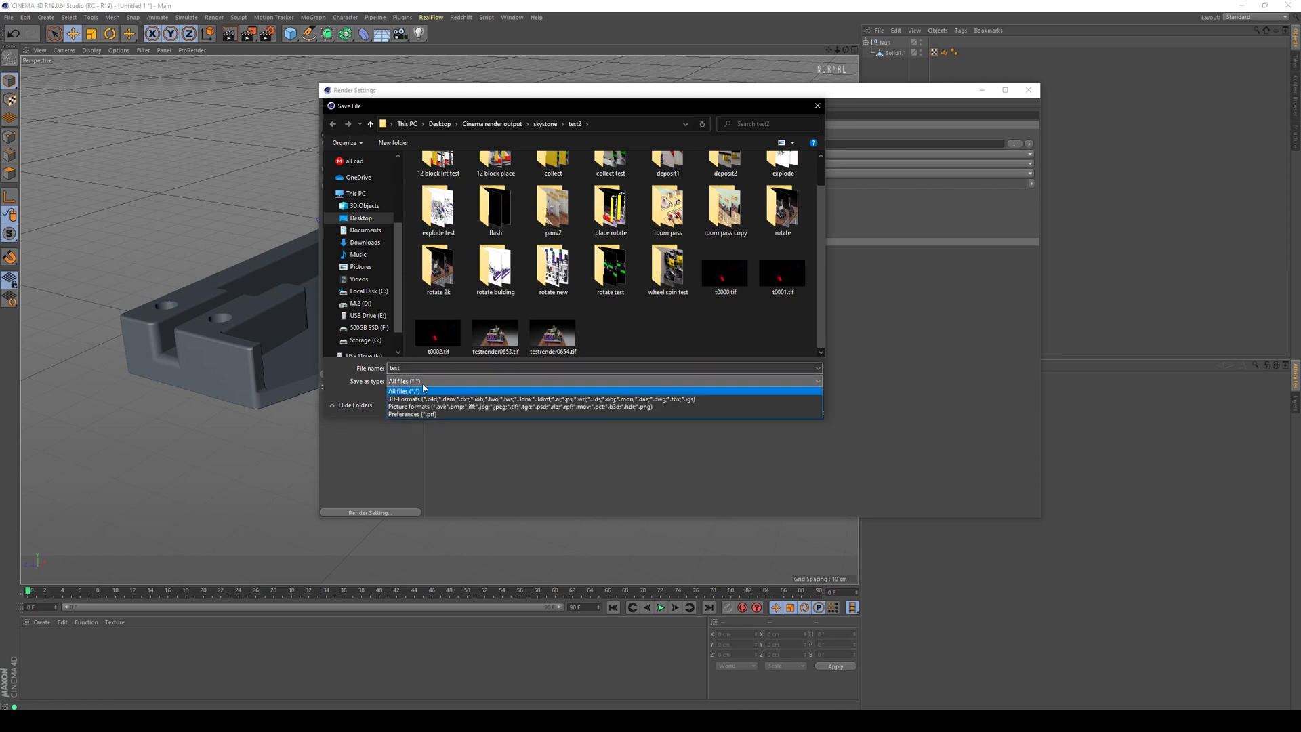
{"action": "left_click", "coordinate": [424, 391]}
{"action": "left_click", "coordinate": [738, 400]}
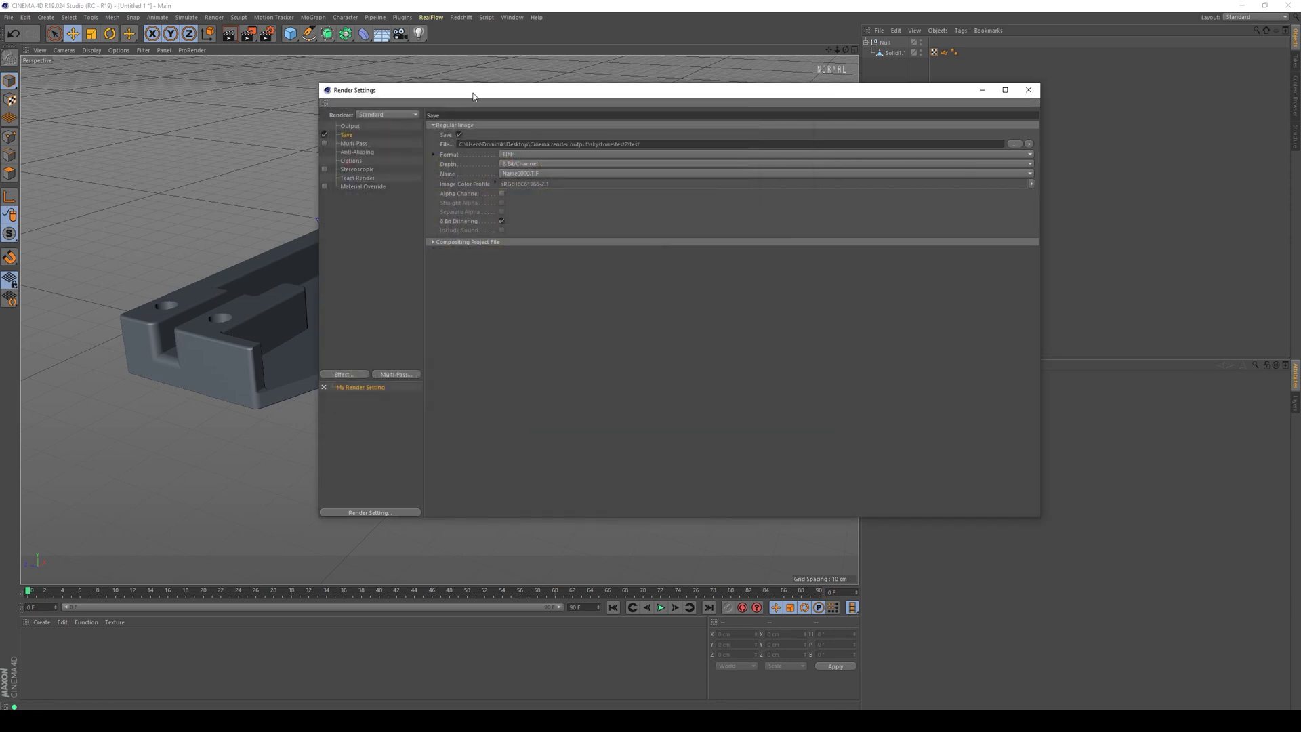
Choose TIFF from the available formats for the saved render image
{"action": "left_click_drag", "start_coordinate": [472, 96], "coordinate": [585, 68]}
{"action": "left_click", "coordinate": [817, 173]}
{"action": "left_click", "coordinate": [788, 127]}
{"action": "left_click", "coordinate": [557, 123]}
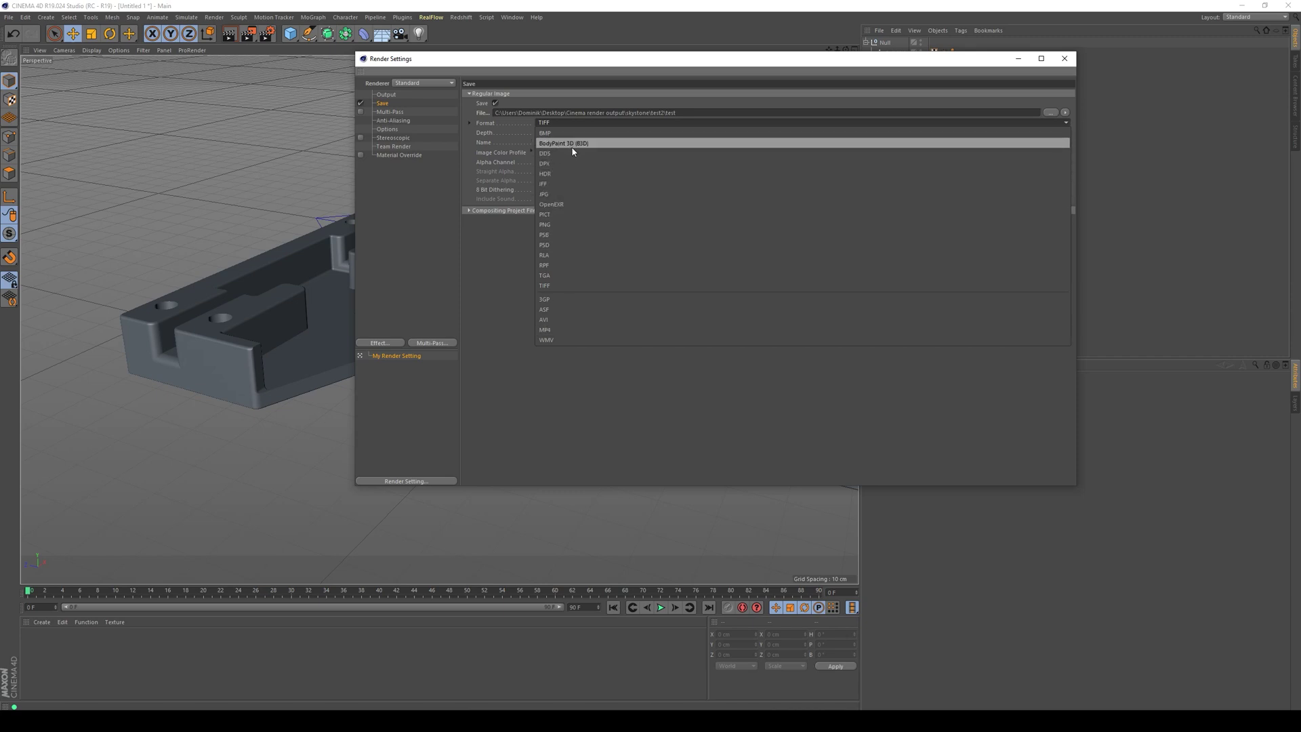
{"action": "left_click", "coordinate": [550, 283]}
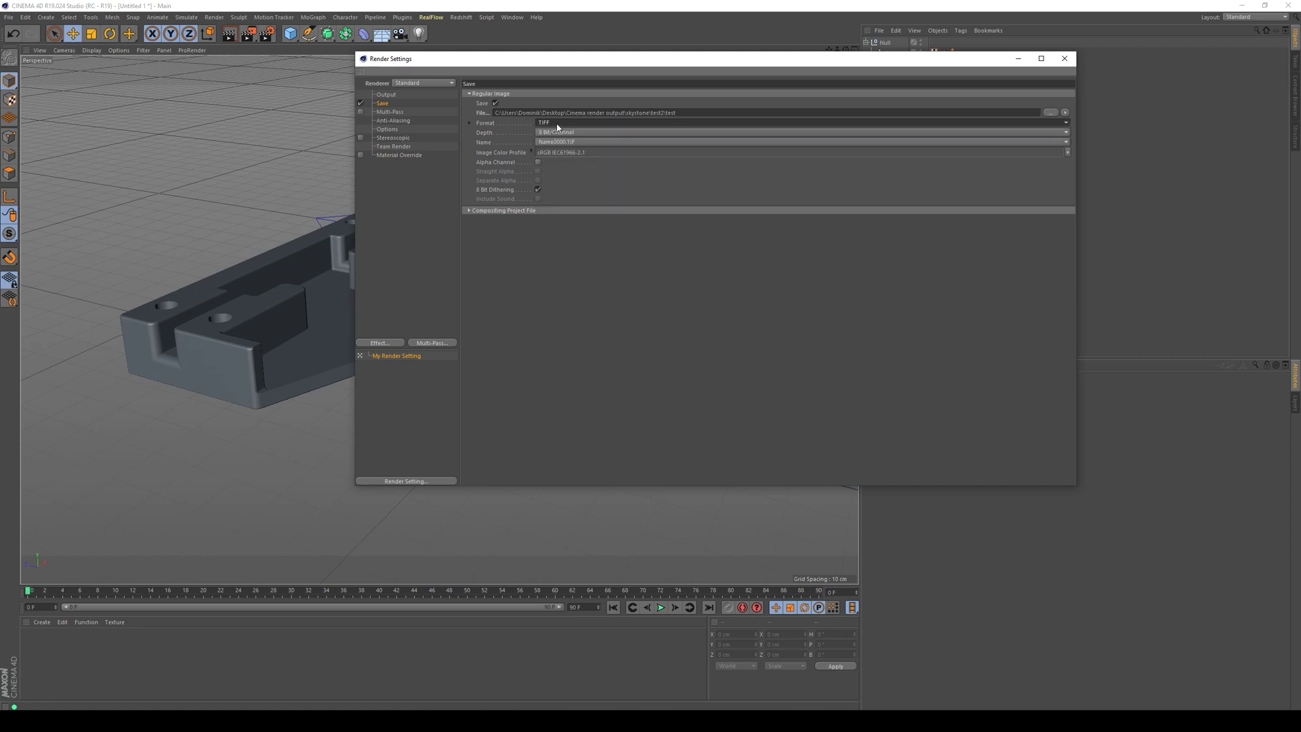
Find the Cinema render output folder in Windows and open skystone, test2 and the 12 block lift test subfolder
{"action": "left_click", "coordinate": [264, 721]}
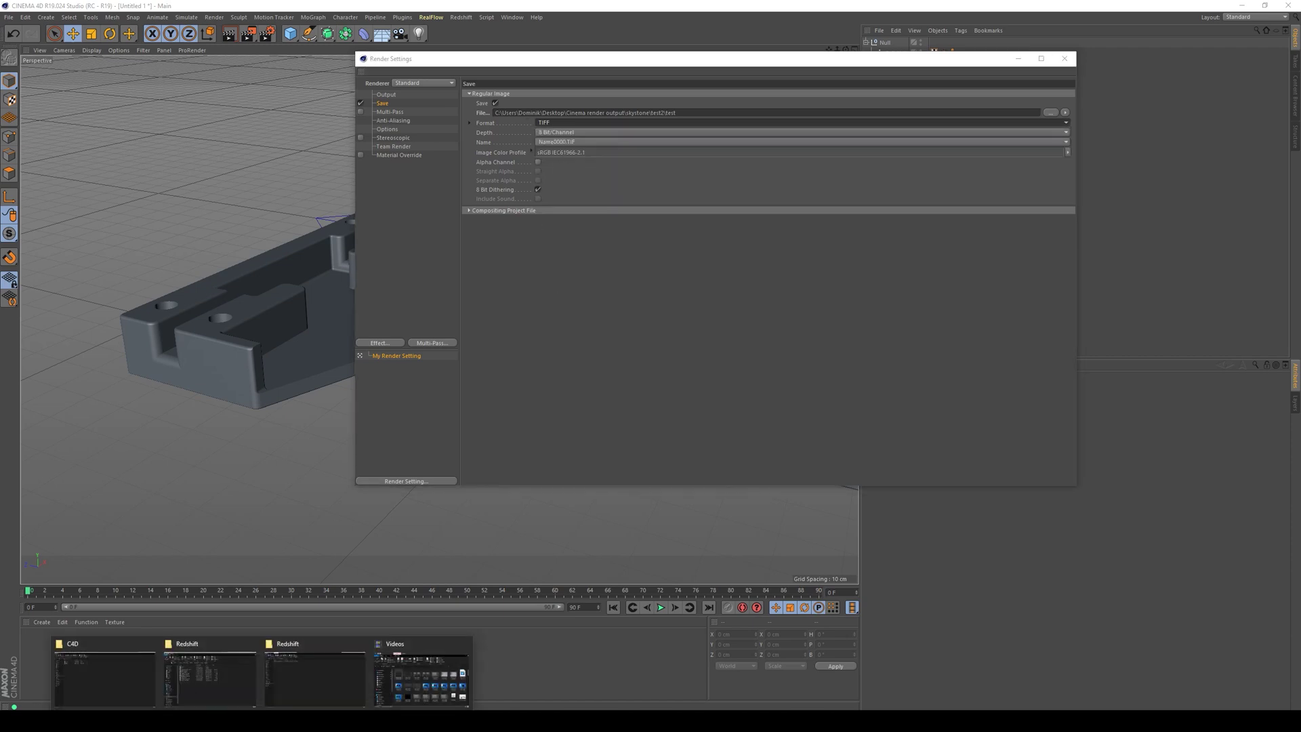
{"action": "key", "text": "super"}
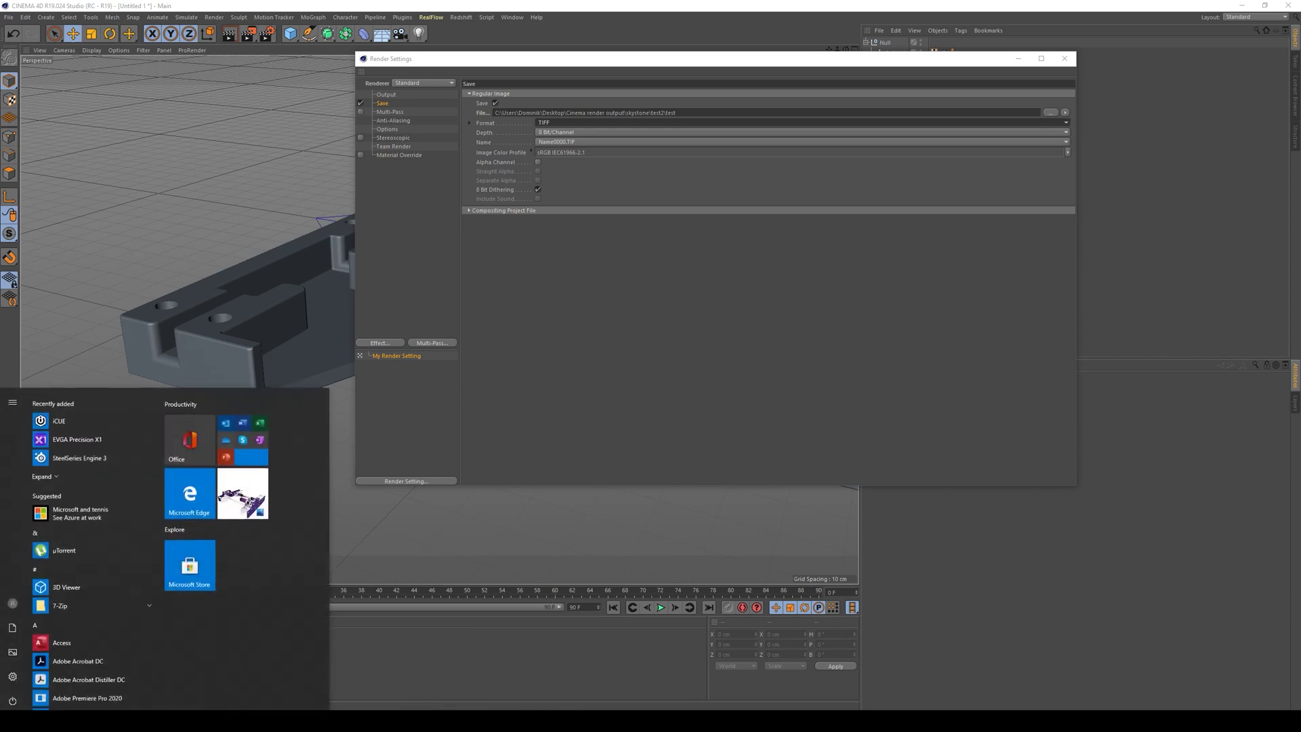
{"action": "type", "text": "cinema render"}
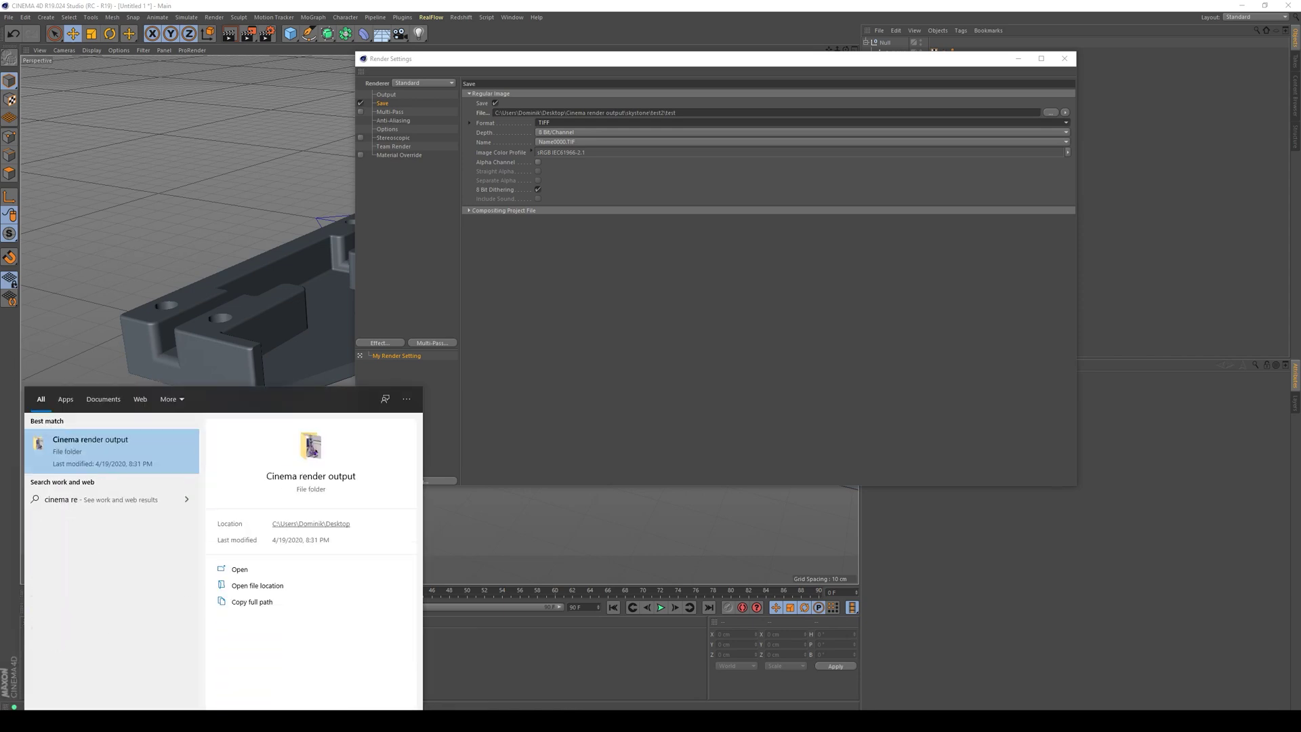
{"action": "key", "text": "Return"}
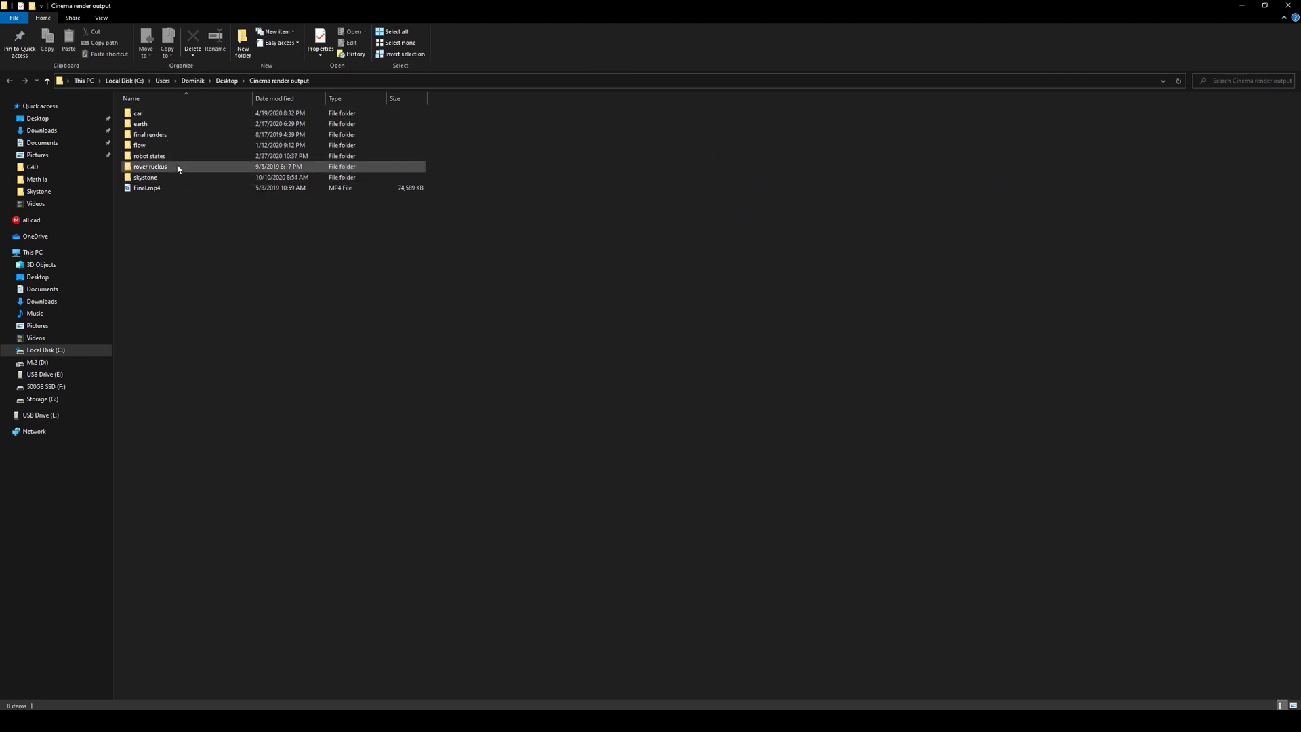
{"action": "double_click", "coordinate": [179, 176]}
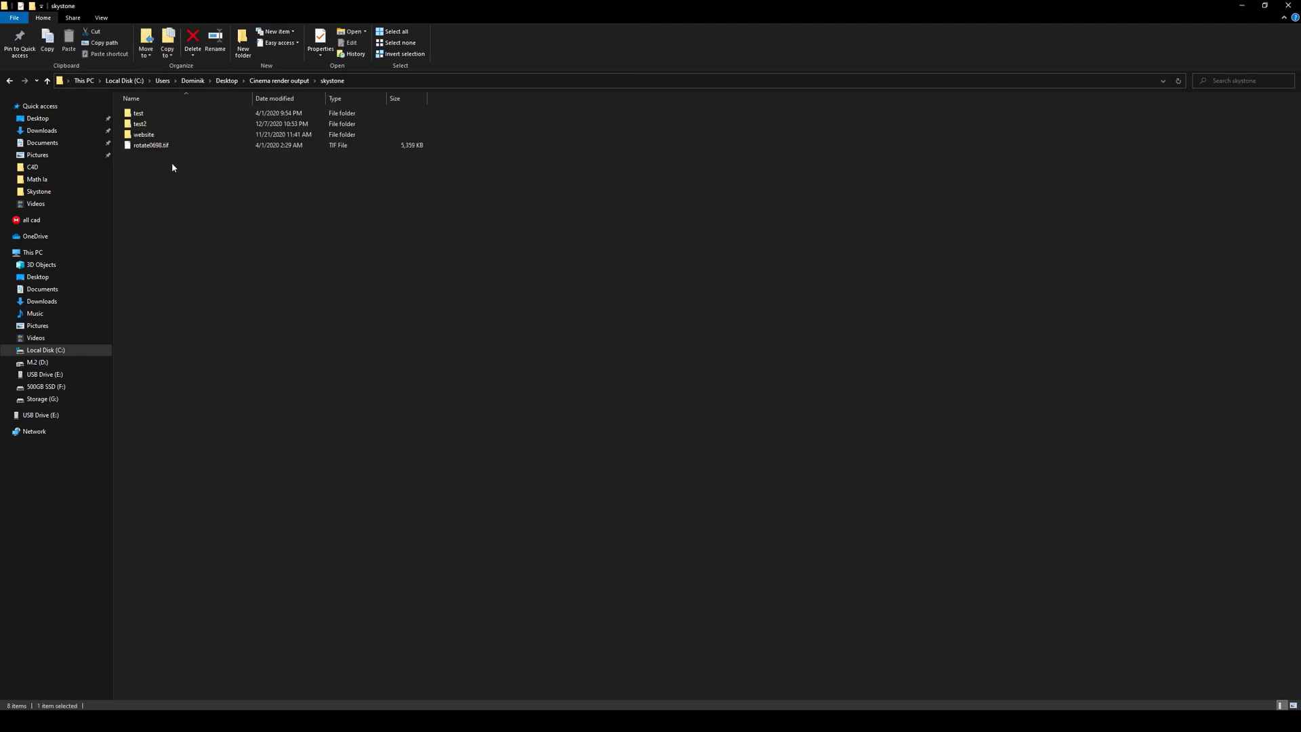
{"action": "double_click", "coordinate": [163, 121]}
{"action": "double_click", "coordinate": [160, 114]}
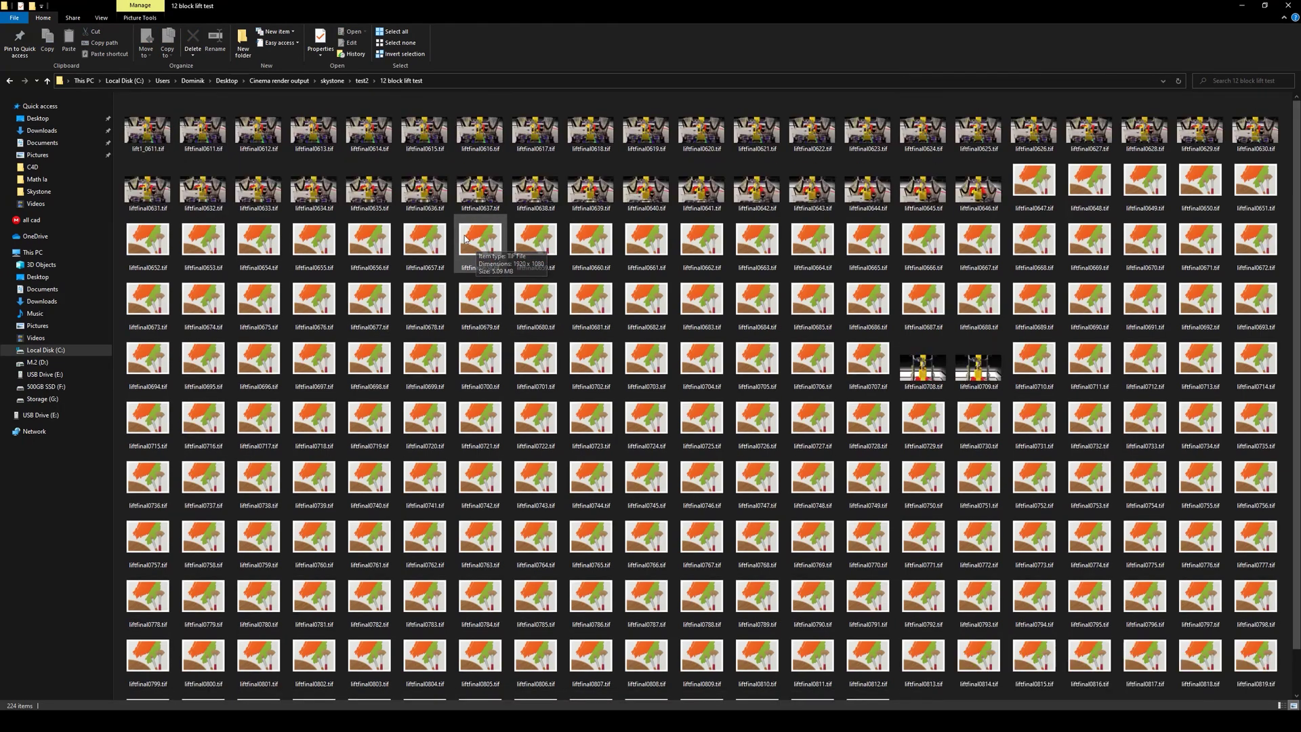
Page through the rendered TIFF frames of the block lift animation from liftfinal0646.tif onward, and close the photo viewer
{"action": "double_click", "coordinate": [976, 191]}
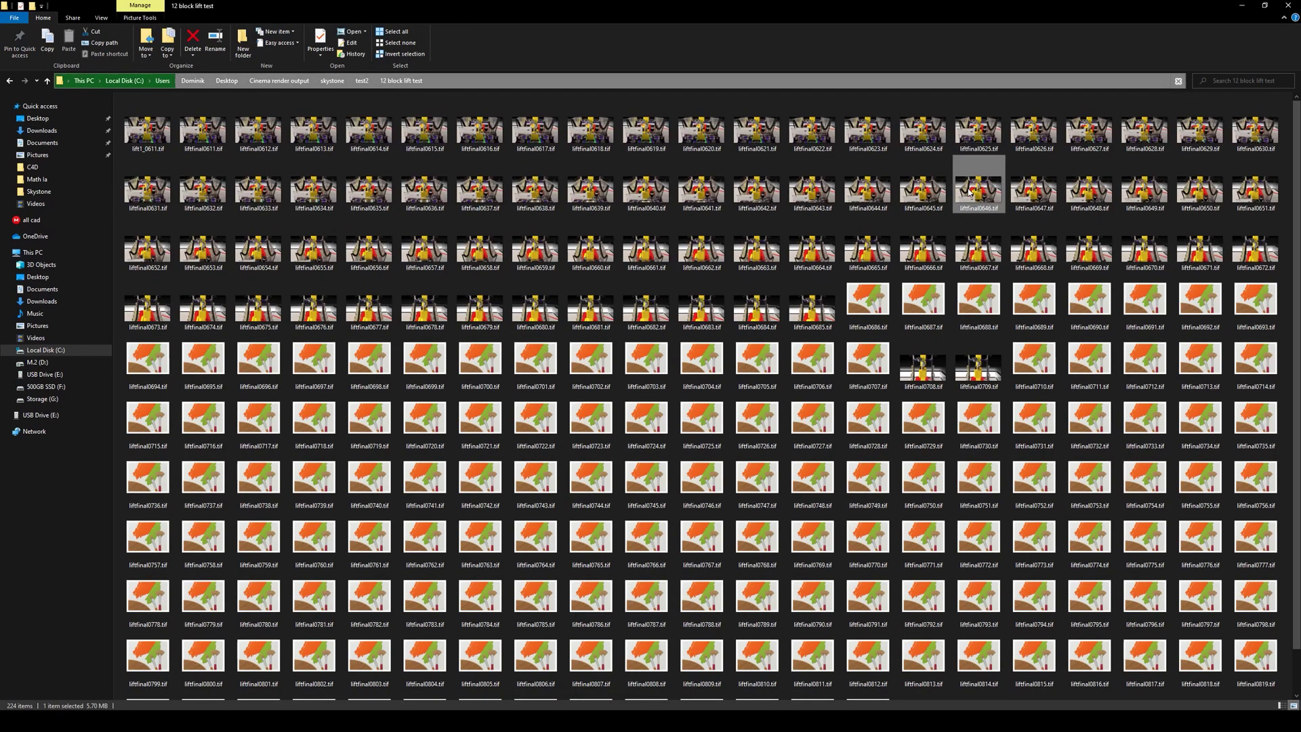
{"action": "key", "text": "Right"}
{"action": "key", "text": "Right"}
{"action": "key", "text": "Right"}
{"action": "key", "text": "Right"}
{"action": "key", "text": "Right"}
{"action": "key", "text": "Right"}
{"action": "key", "text": "Right"}
{"action": "key", "text": "Right"}
{"action": "key", "text": "Right"}
{"action": "key", "text": "Right"}
{"action": "key", "text": "Right"}
{"action": "key", "text": "Right"}
{"action": "key", "text": "Right"}
{"action": "key", "text": "Right"}
{"action": "key", "text": "Right"}
{"action": "key", "text": "Right"}
{"action": "key", "text": "Right"}
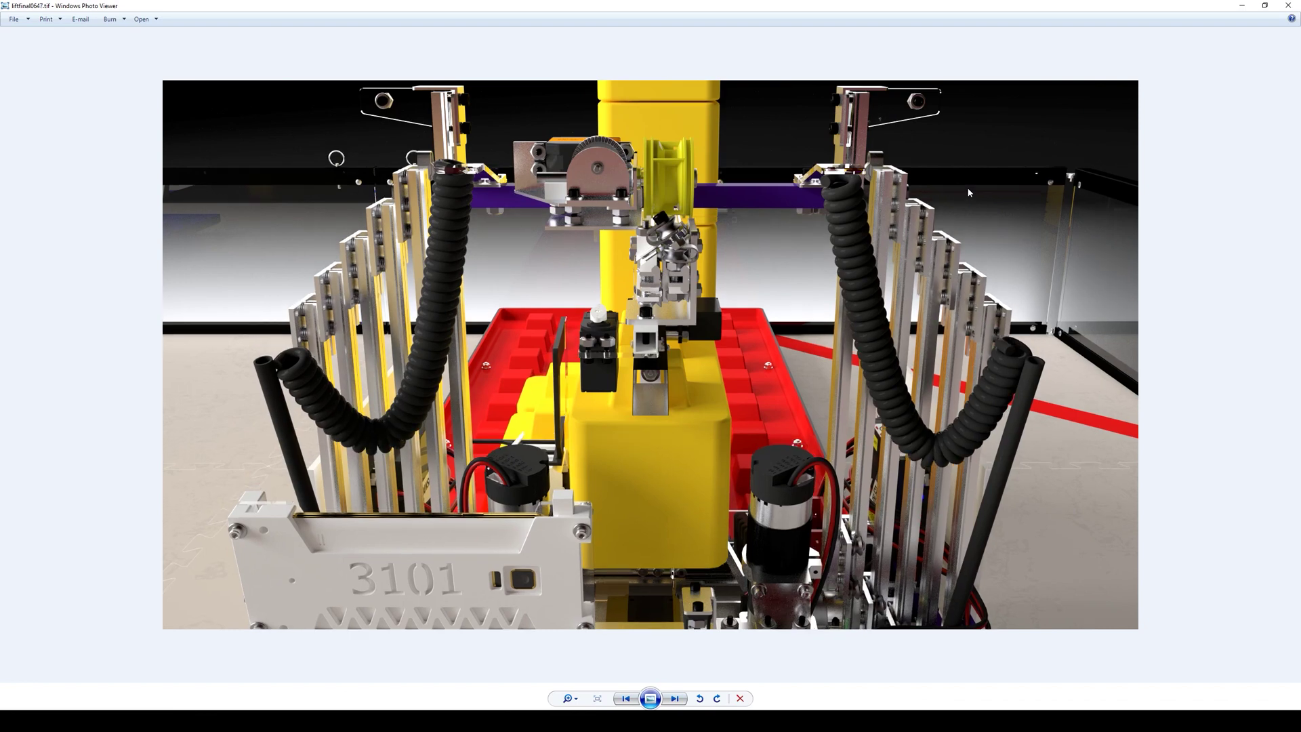
{"action": "key", "text": "Right"}
{"action": "key", "text": "Right"}
{"action": "key", "text": "Right"}
{"action": "key", "text": "Right"}
{"action": "key", "text": "Right"}
{"action": "key", "text": "Right"}
{"action": "key", "text": "Right"}
{"action": "key", "text": "Right"}
{"action": "key", "text": "Right"}
{"action": "key", "text": "Right"}
{"action": "key", "text": "Right"}
{"action": "key", "text": "Right"}
{"action": "key", "text": "Right"}
{"action": "key", "text": "Right"}
{"action": "key", "text": "Right"}
{"action": "key", "text": "Right"}
{"action": "key", "text": "Right"}
{"action": "key", "text": "Right"}
{"action": "key", "text": "Right"}
{"action": "key", "text": "Right"}
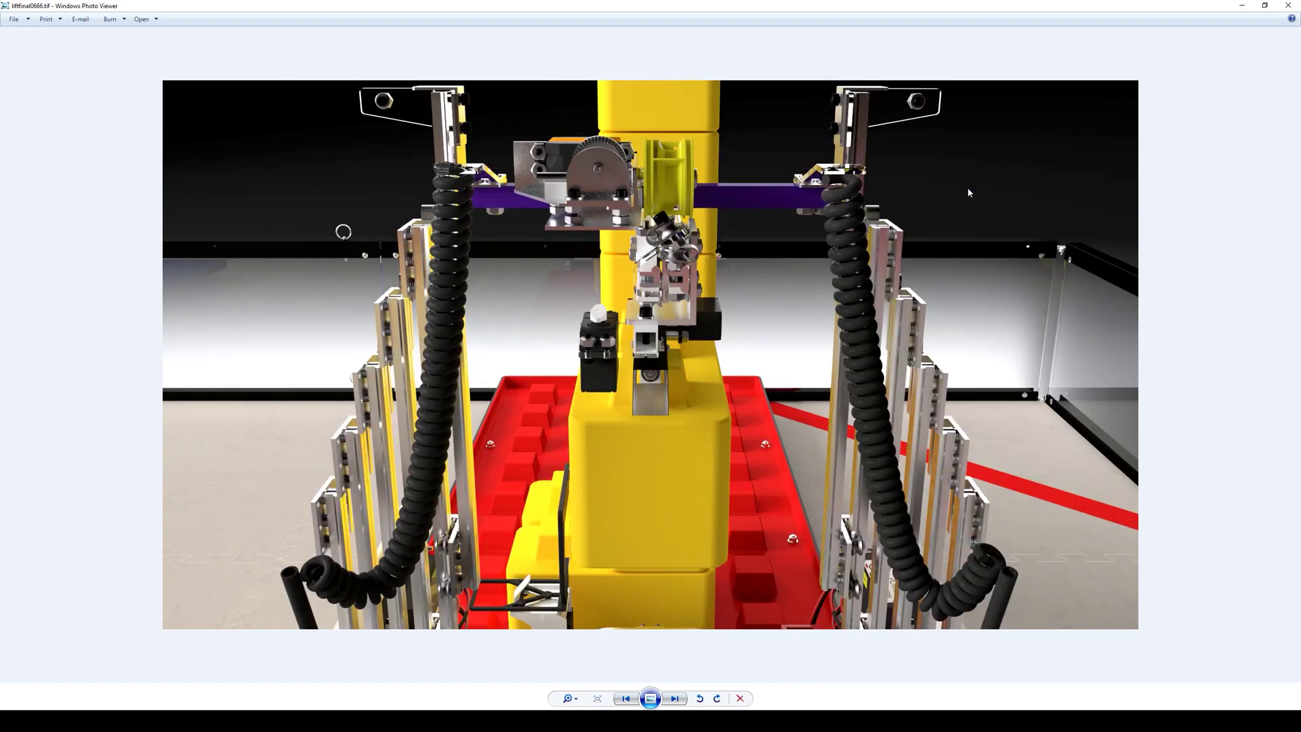
{"action": "key", "text": "Right"}
{"action": "key", "text": "Right"}
{"action": "key", "text": "Right"}
{"action": "key", "text": "Right"}
{"action": "key", "text": "Right"}
{"action": "key", "text": "Right"}
{"action": "key", "text": "Right"}
{"action": "key", "text": "Right"}
{"action": "key", "text": "Right"}
{"action": "key", "text": "Right"}
{"action": "key", "text": "Right"}
{"action": "key", "text": "Right"}
{"action": "key", "text": "Right"}
{"action": "key", "text": "Right"}
{"action": "key", "text": "Right"}
{"action": "key", "text": "Right"}
{"action": "key", "text": "Right"}
{"action": "key", "text": "Right"}
{"action": "key", "text": "Right"}
{"action": "key", "text": "Right"}
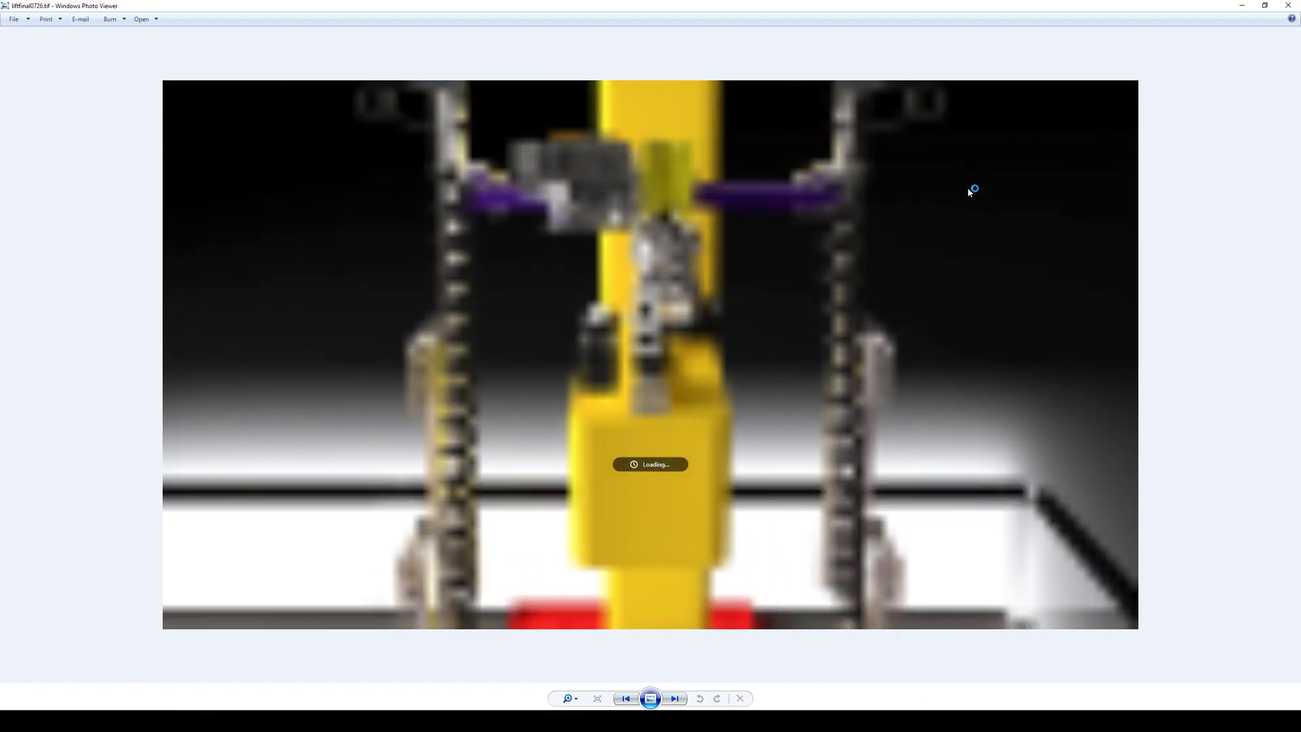
{"action": "key", "text": "Right"}
{"action": "key", "text": "Right"}
{"action": "key", "text": "Right"}
{"action": "key", "text": "Right"}
{"action": "key", "text": "Right"}
{"action": "key", "text": "Right"}
{"action": "key", "text": "Right"}
{"action": "key", "text": "Right"}
{"action": "key", "text": "Right"}
{"action": "key", "text": "Right"}
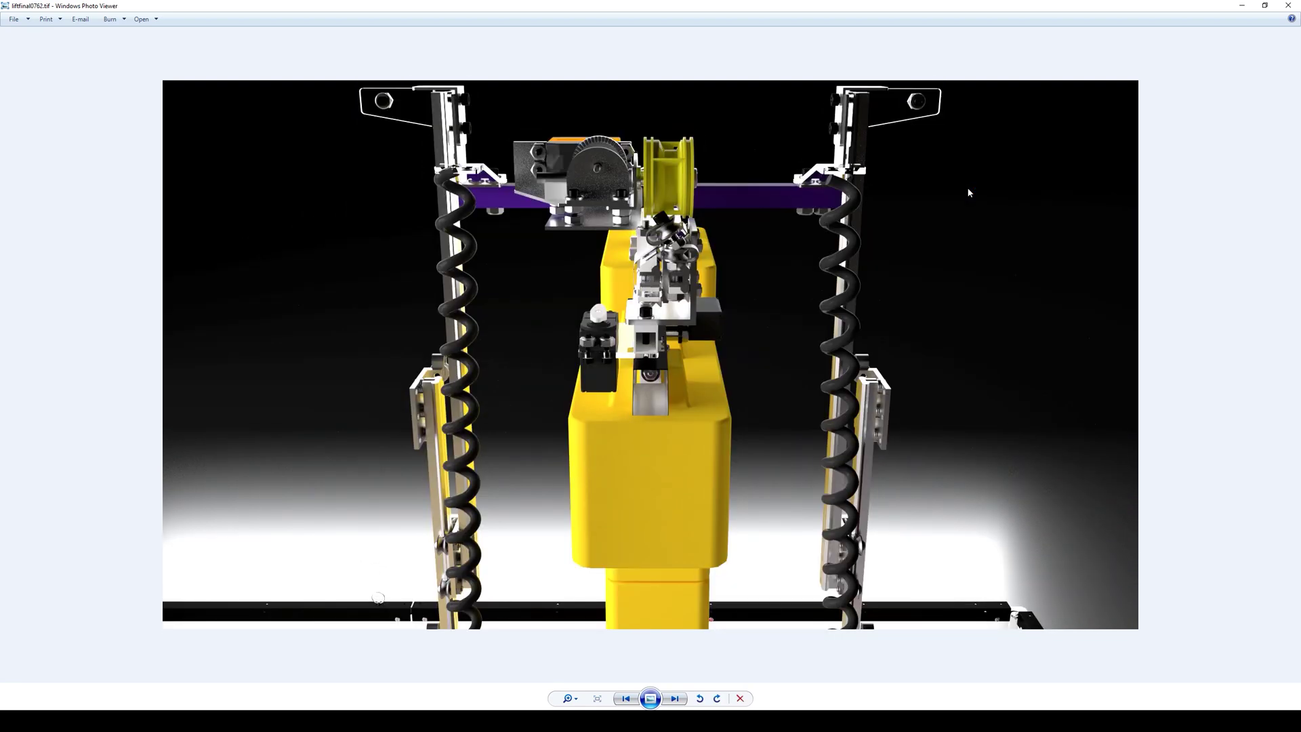
{"action": "key", "text": "Right"}
{"action": "key", "text": "Right"}
{"action": "key", "text": "Right"}
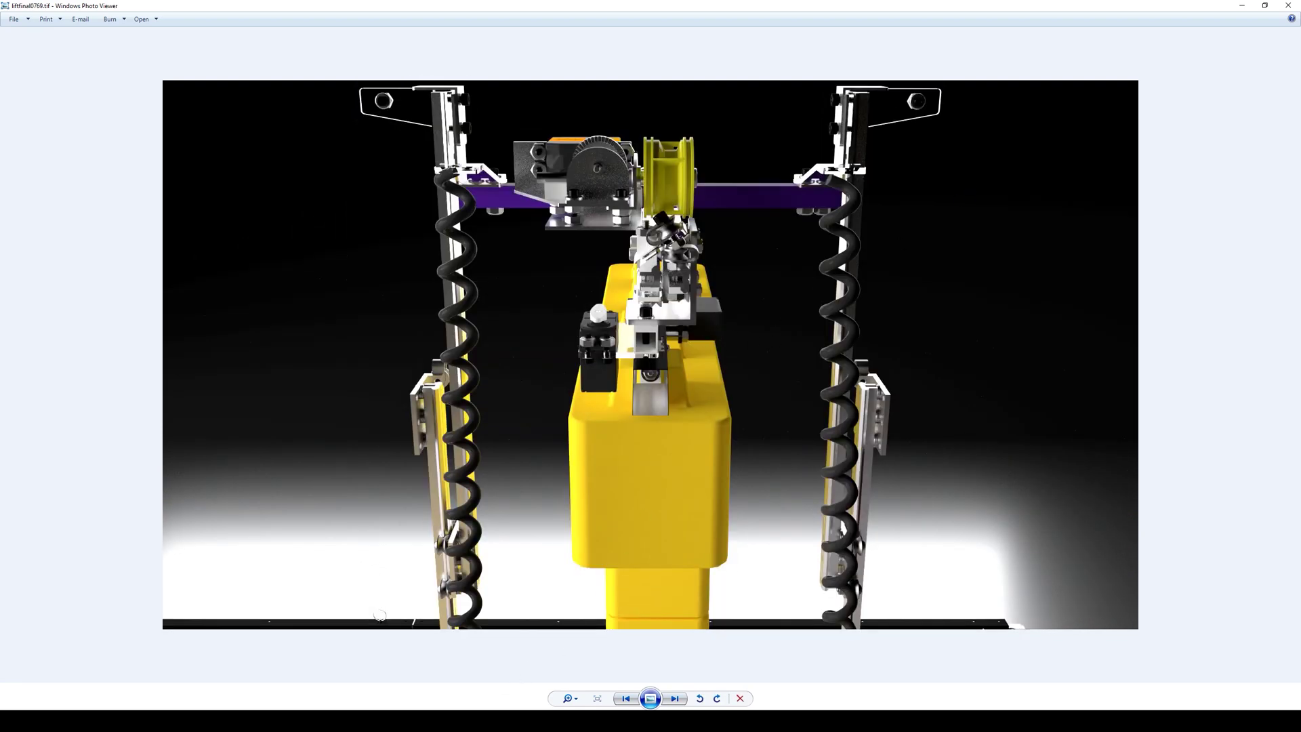
{"action": "left_click", "coordinate": [1287, 5]}
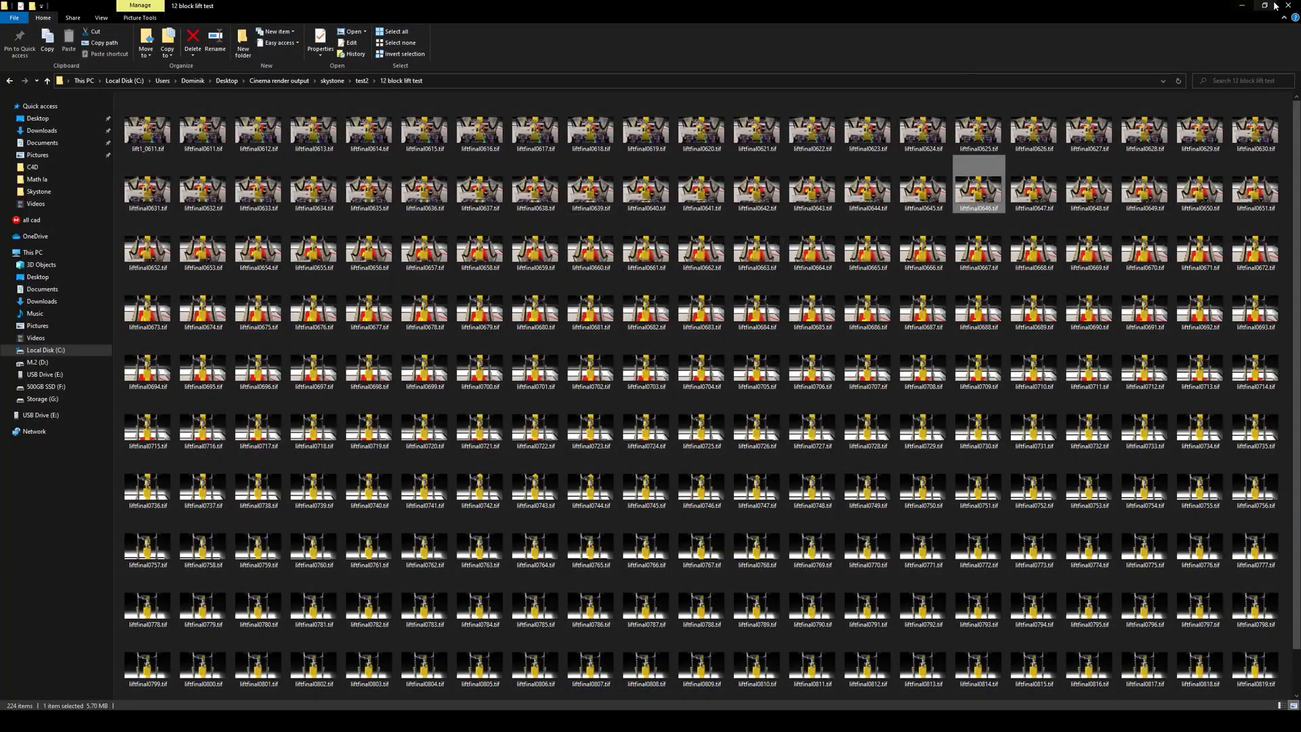
Return to Cinema 4D's Render Settings, look at the Multi-Pass options and go back to the output settings
{"action": "left_click", "coordinate": [1239, 6]}
{"action": "left_click", "coordinate": [387, 112]}
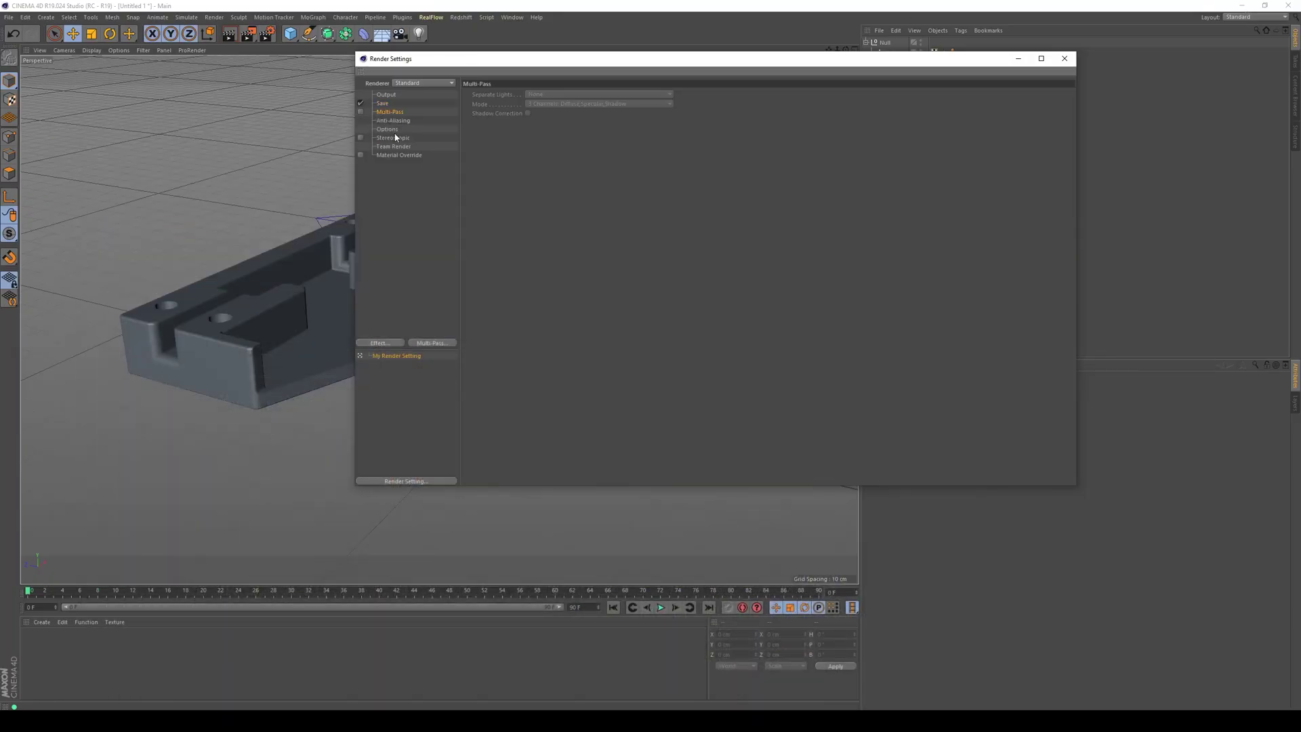
{"action": "left_click", "coordinate": [385, 103]}
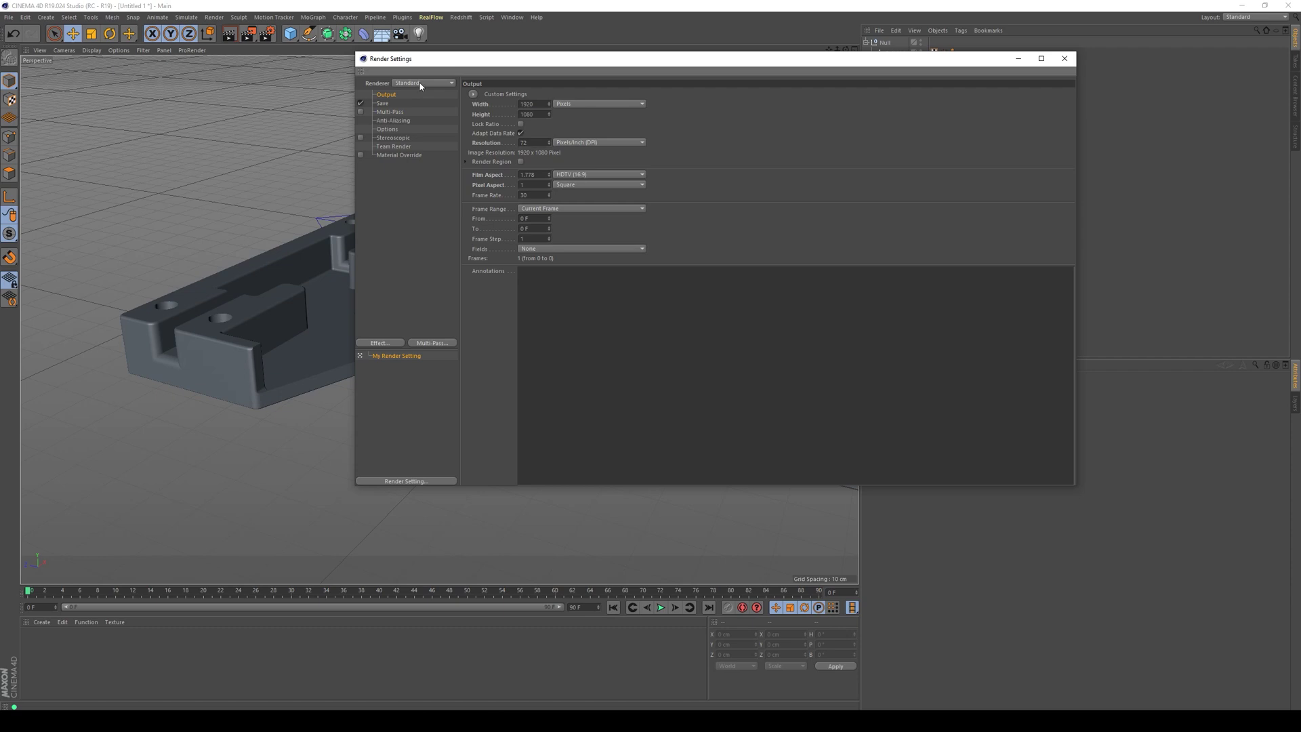
Switch the renderer to Redshift, check the Redshift options including GI, and close the render settings
{"action": "left_click", "coordinate": [418, 84]}
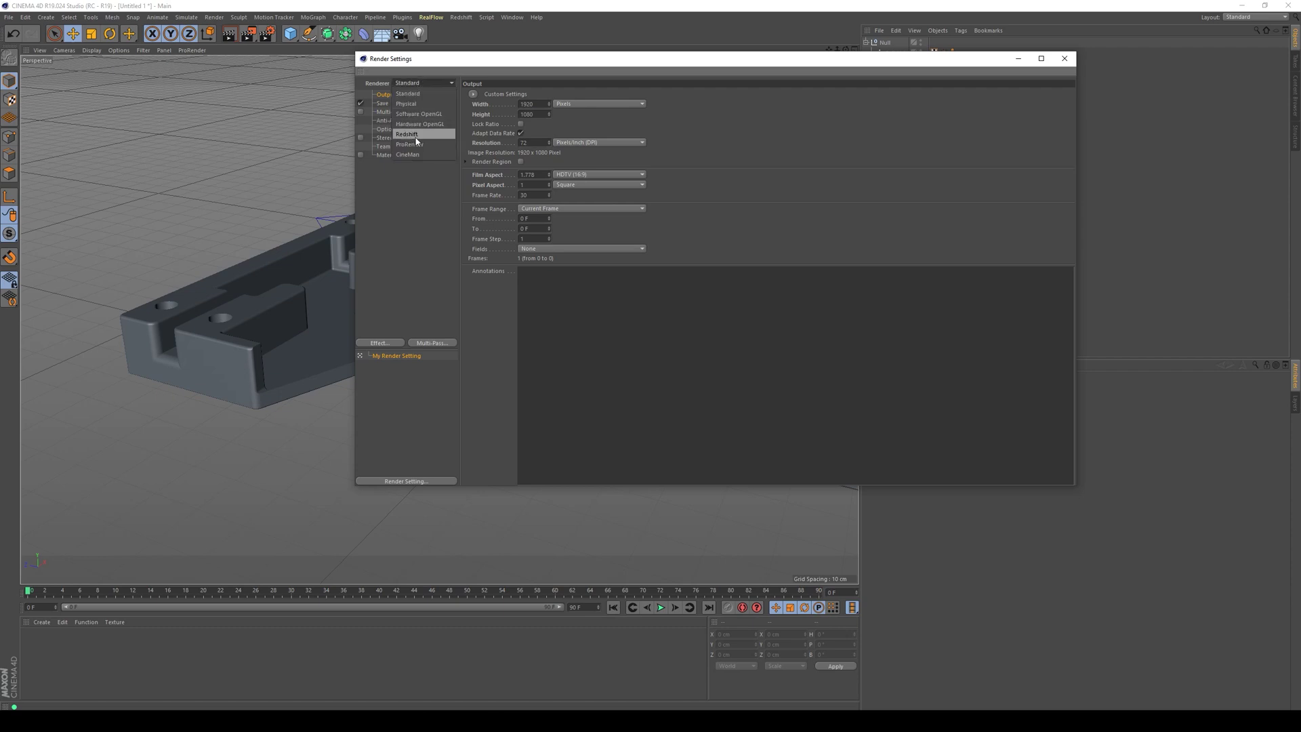
{"action": "left_click", "coordinate": [388, 120]}
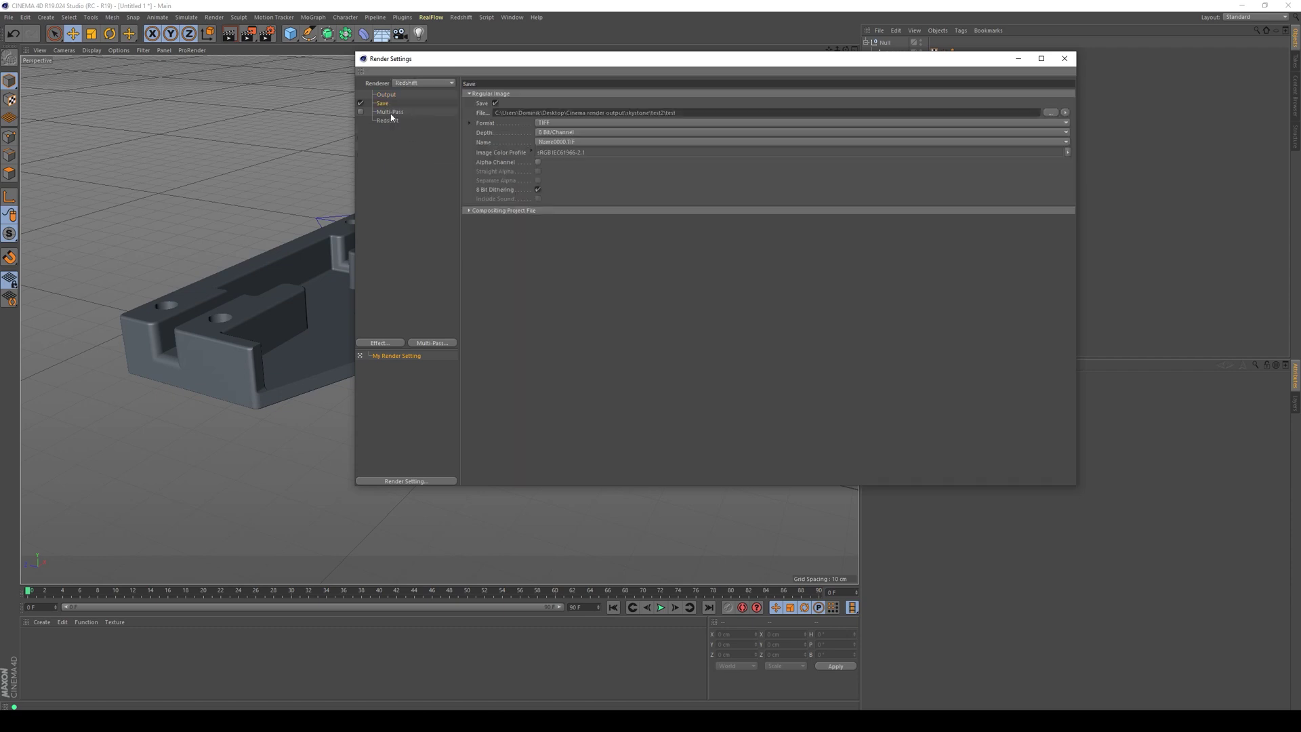
{"action": "left_click", "coordinate": [516, 95]}
{"action": "scroll", "coordinate": [516, 97], "scroll_direction": "down", "scroll_amount": 2}
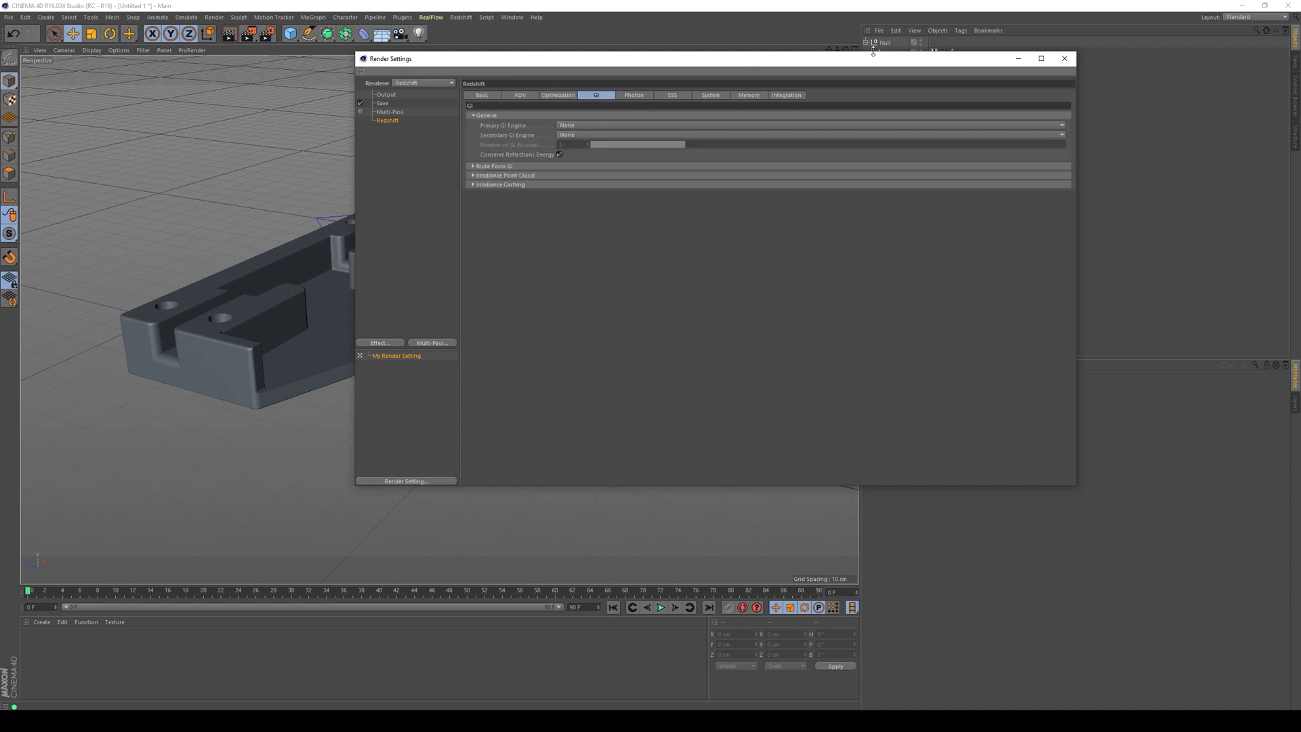
{"action": "left_click", "coordinate": [1066, 59]}
Create a new Redshift material for the phone case
{"action": "left_click_drag", "start_coordinate": [422, 372], "coordinate": [287, 466], "text": "alt"}
{"action": "left_click", "coordinate": [41, 621]}
{"action": "mouse_move", "coordinate": [71, 550]}
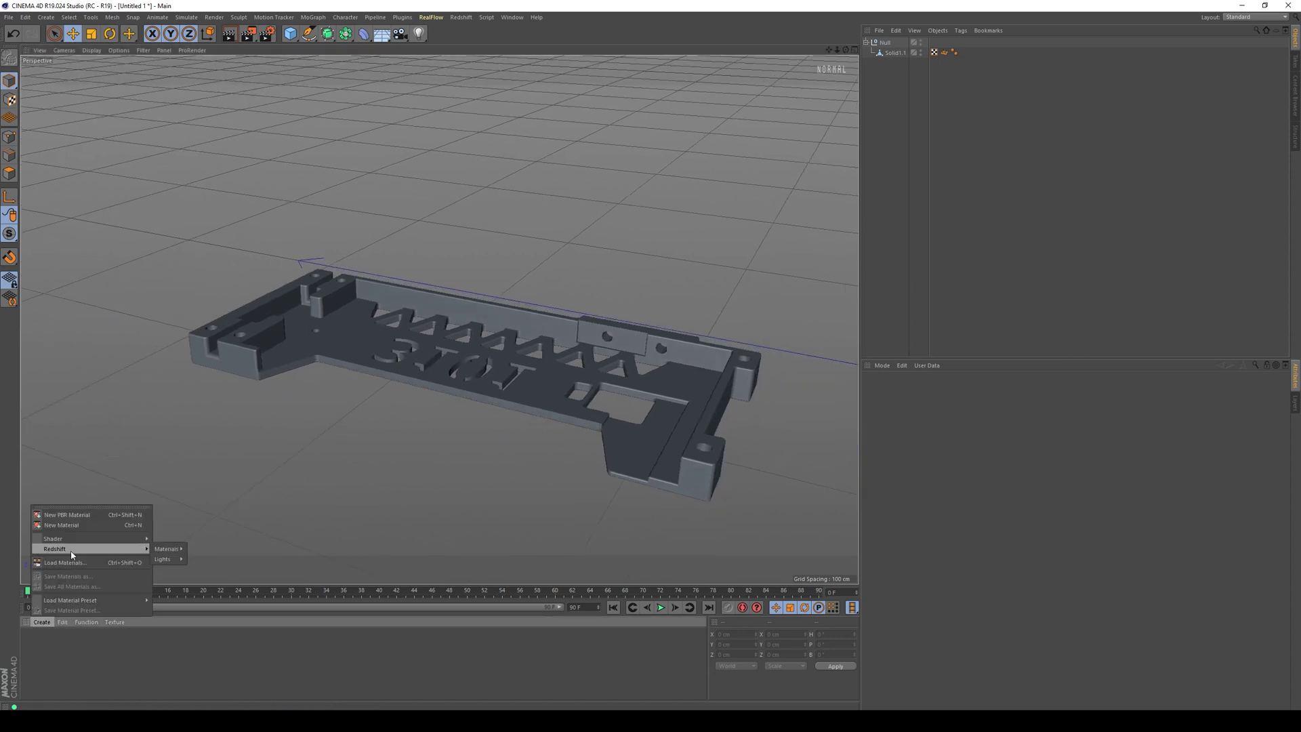
{"action": "mouse_move", "coordinate": [166, 548]}
{"action": "left_click", "coordinate": [207, 548]}
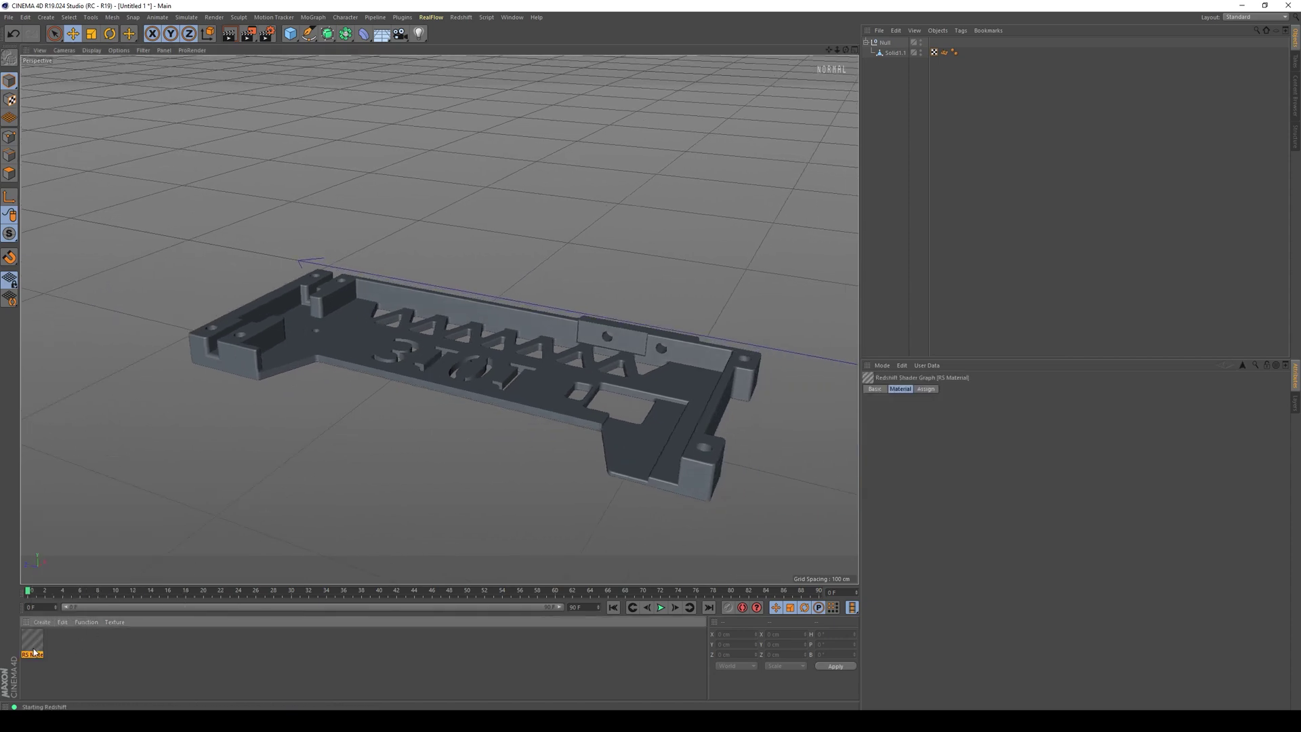
Apply the Aluminium preset to the new Redshift material and assign the material to the phone case model
{"action": "double_click", "coordinate": [32, 639]}
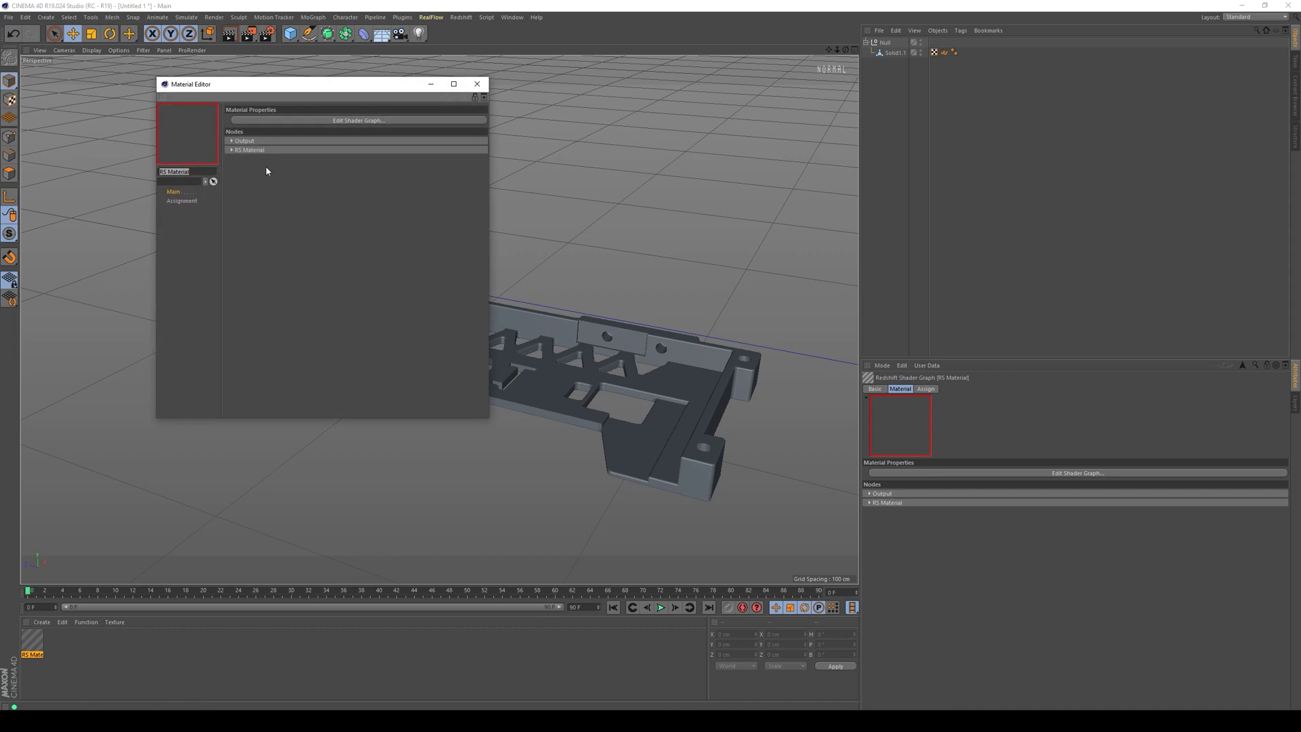
{"action": "left_click", "coordinate": [302, 190]}
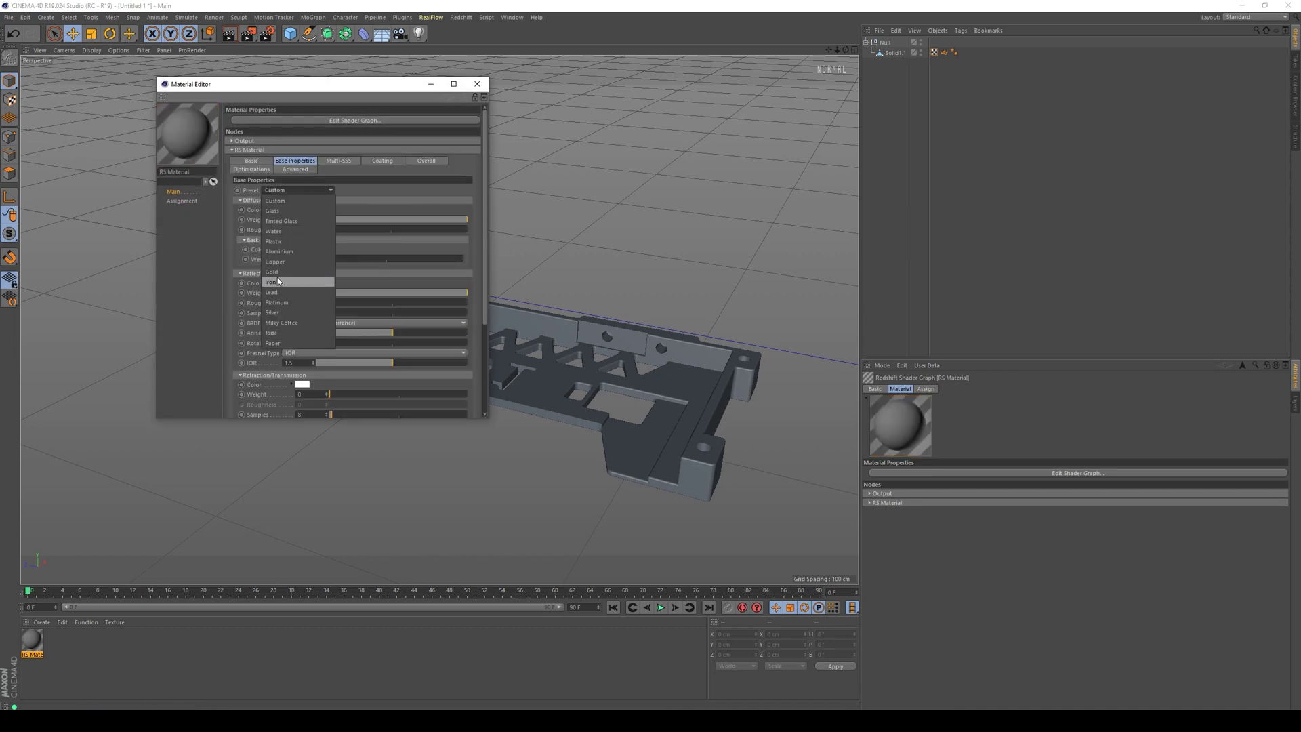
{"action": "left_click", "coordinate": [279, 251]}
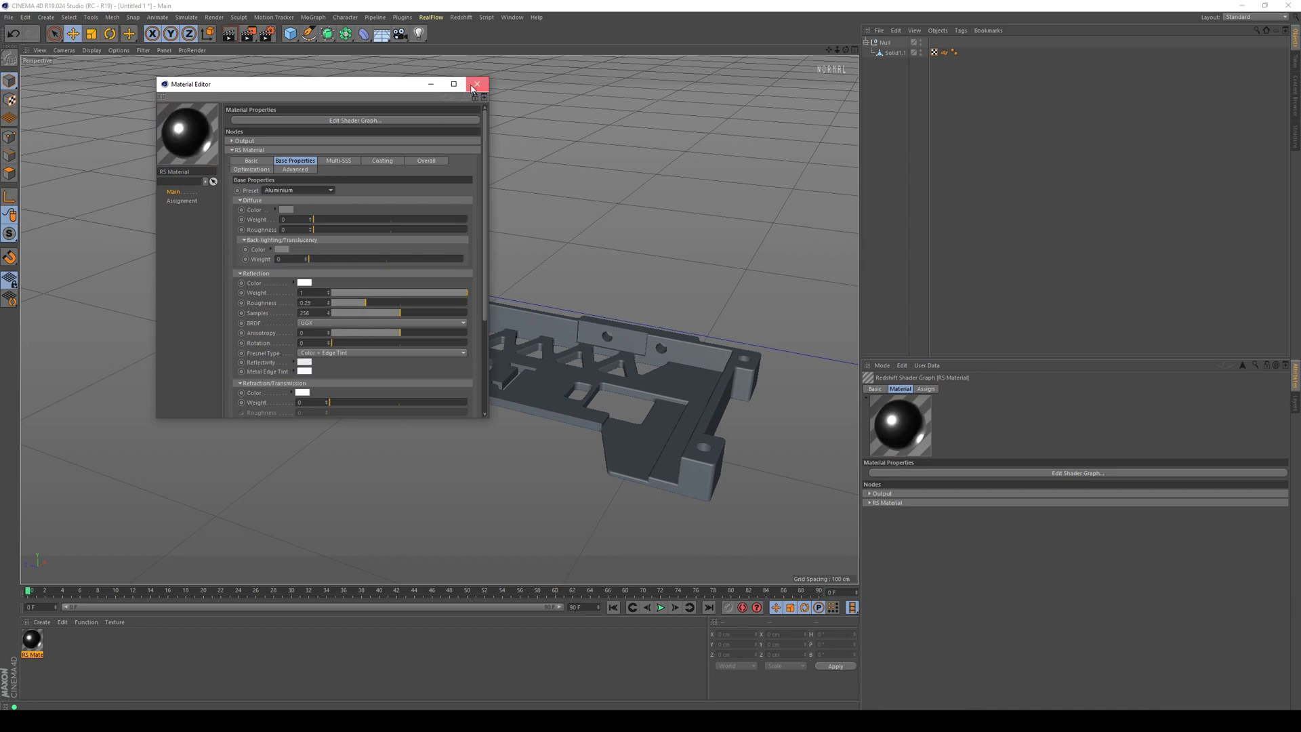
{"action": "left_click", "coordinate": [475, 85]}
{"action": "left_click_drag", "start_coordinate": [37, 647], "coordinate": [384, 340]}
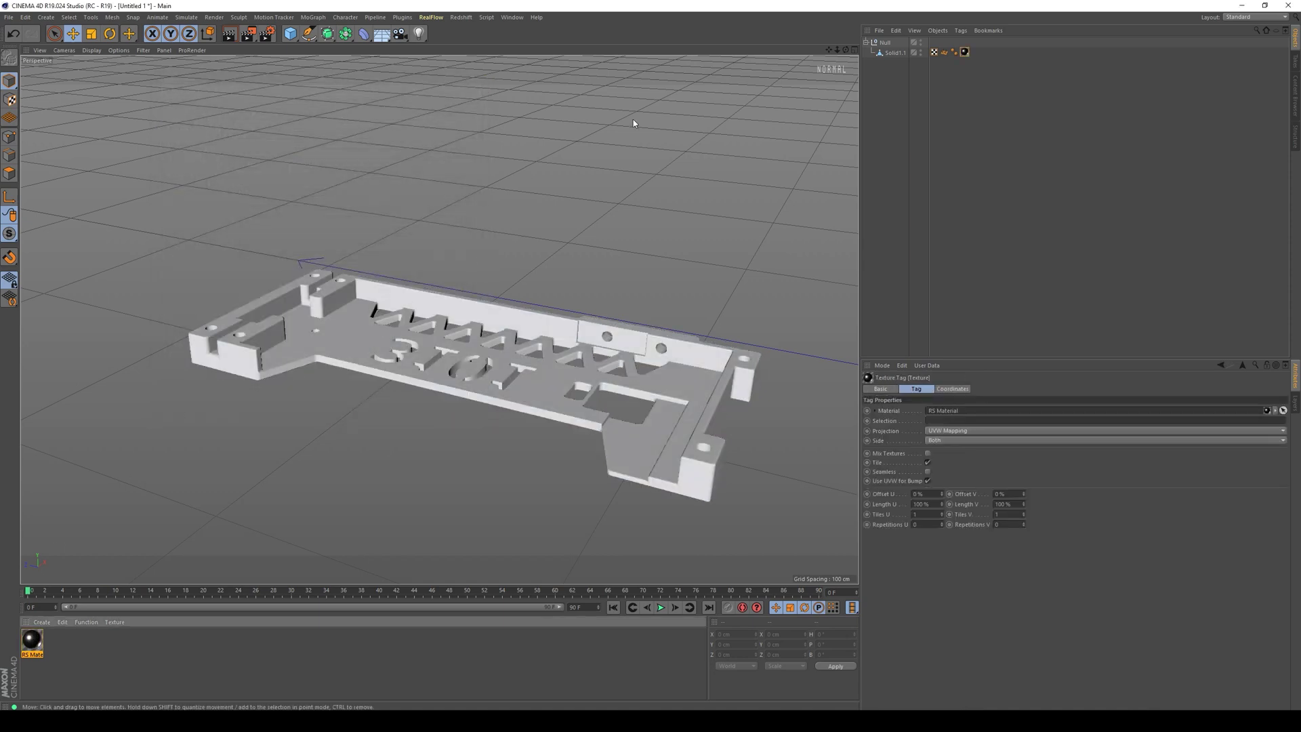
Add a Redshift dome light to the scene
{"action": "left_click", "coordinate": [461, 17]}
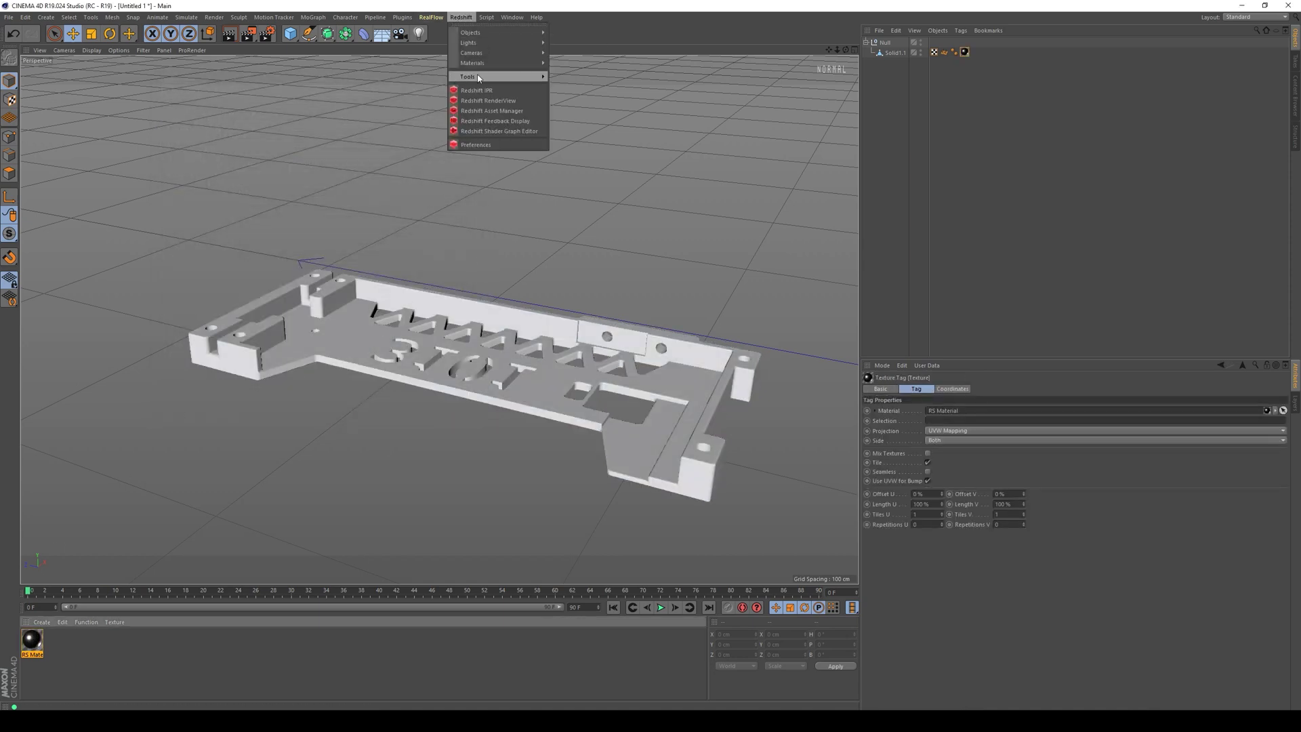
{"action": "mouse_move", "coordinate": [521, 43]}
{"action": "left_click", "coordinate": [581, 86]}
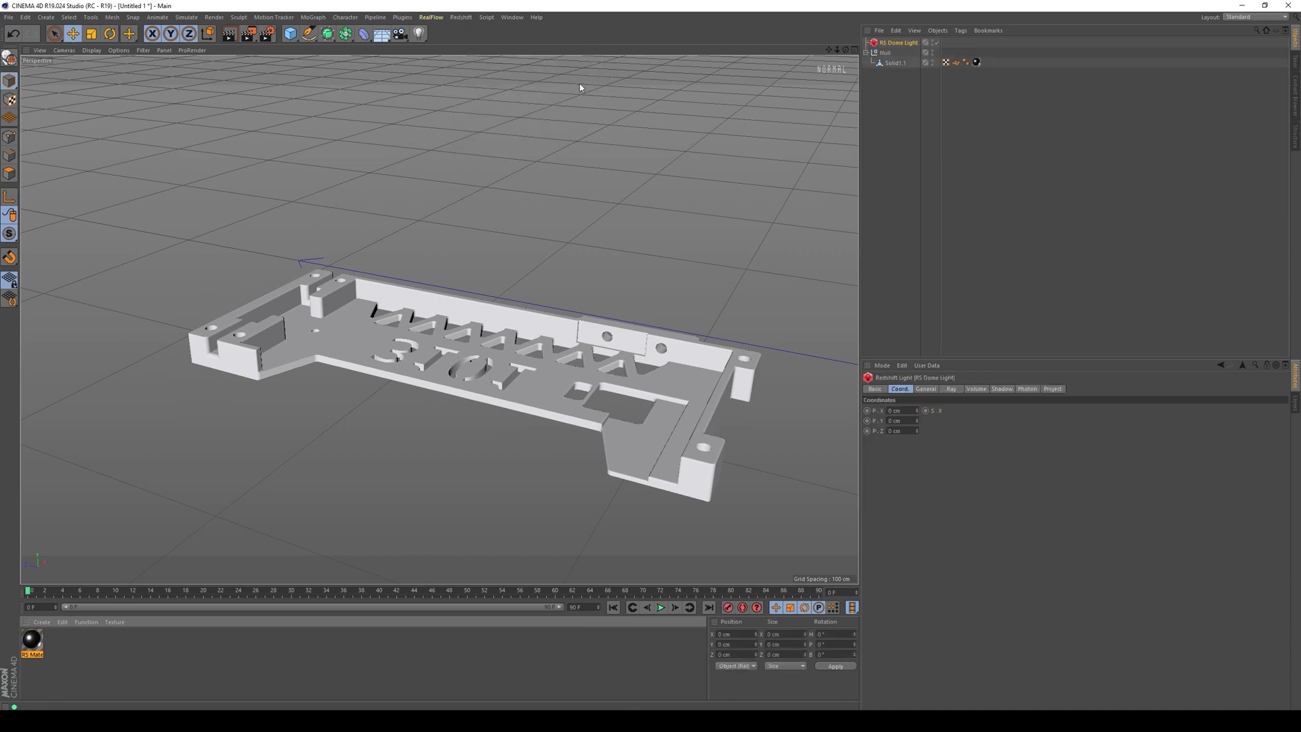
Open the Redshift RenderView, enlarge its window and start a live render of the phone case
{"action": "left_click_drag", "start_coordinate": [624, 160], "coordinate": [427, 268], "text": "alt"}
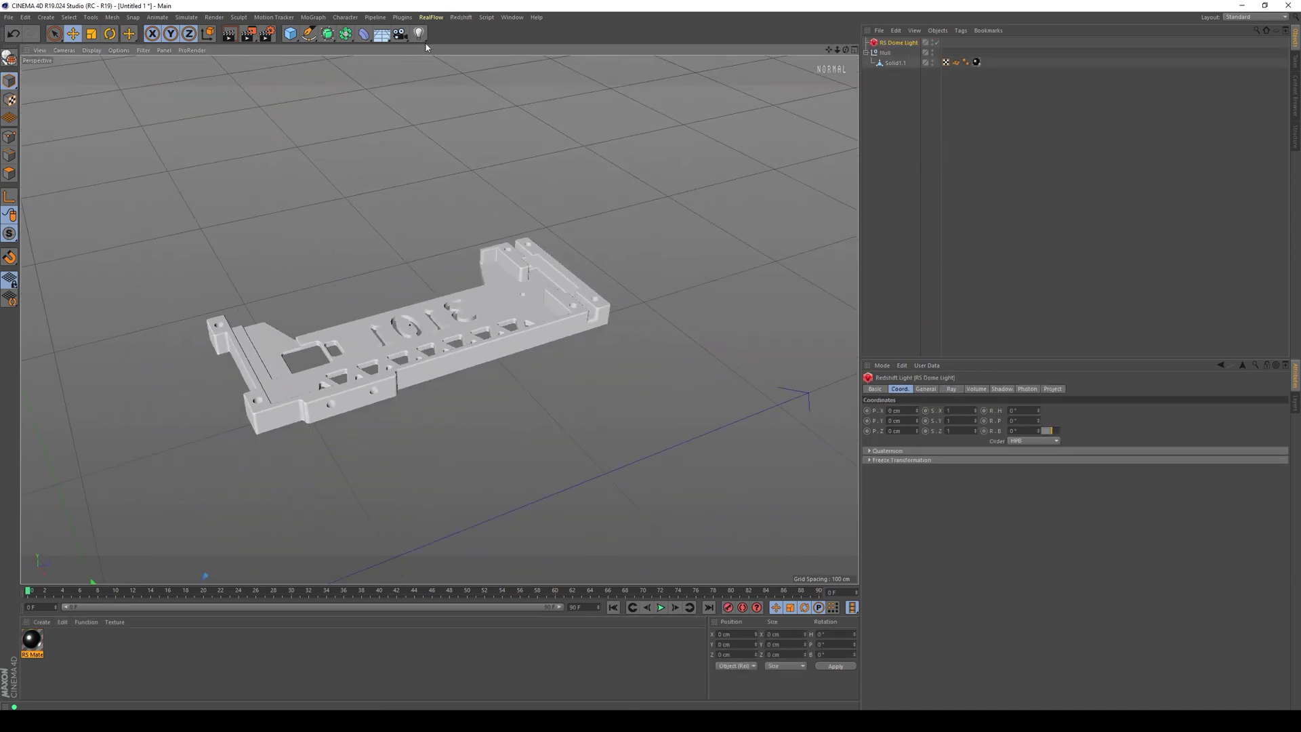
{"action": "left_click", "coordinate": [461, 17]}
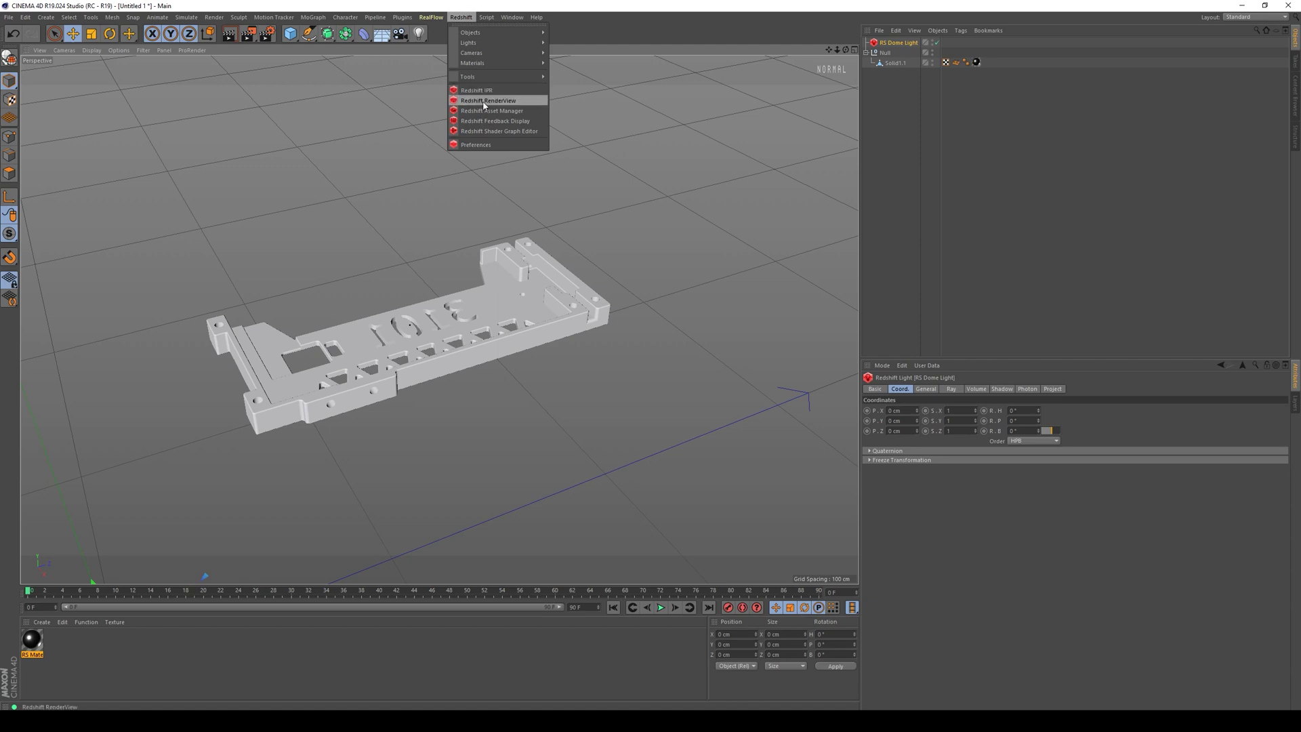
{"action": "left_click", "coordinate": [501, 101]}
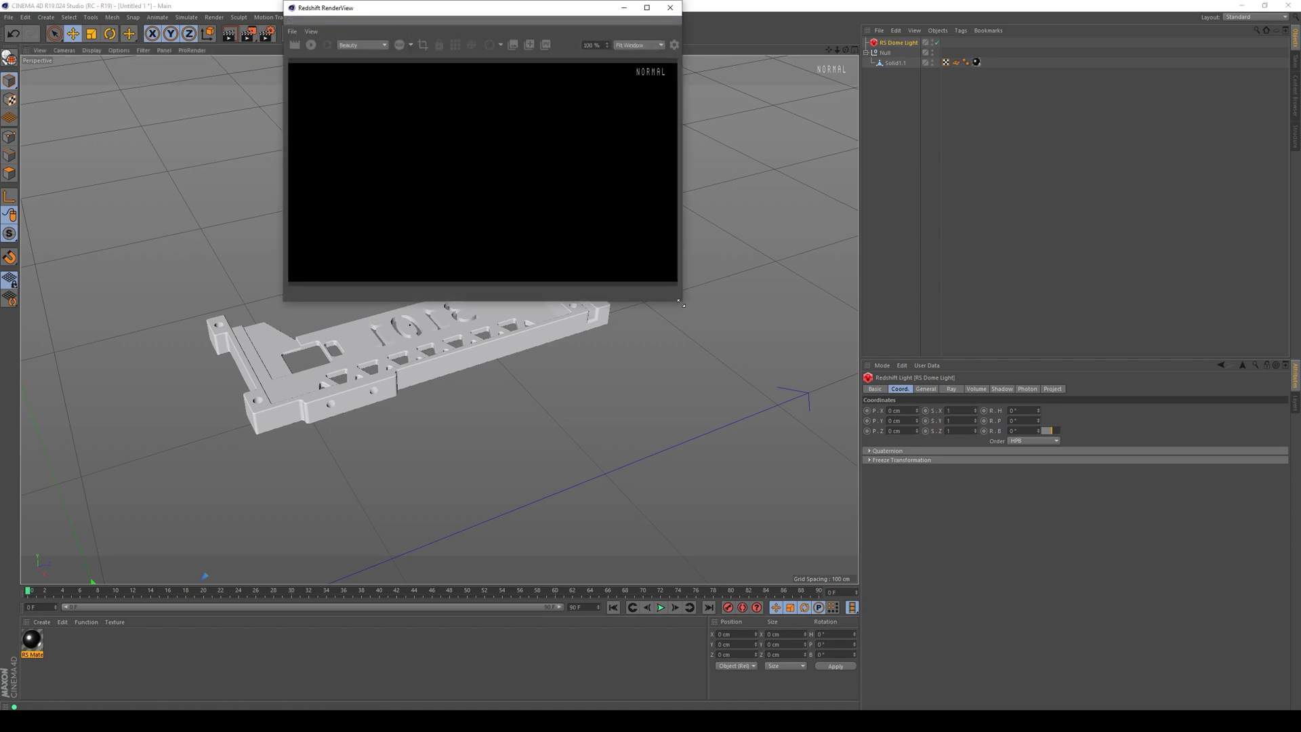
{"action": "left_click_drag", "start_coordinate": [681, 303], "coordinate": [924, 472]}
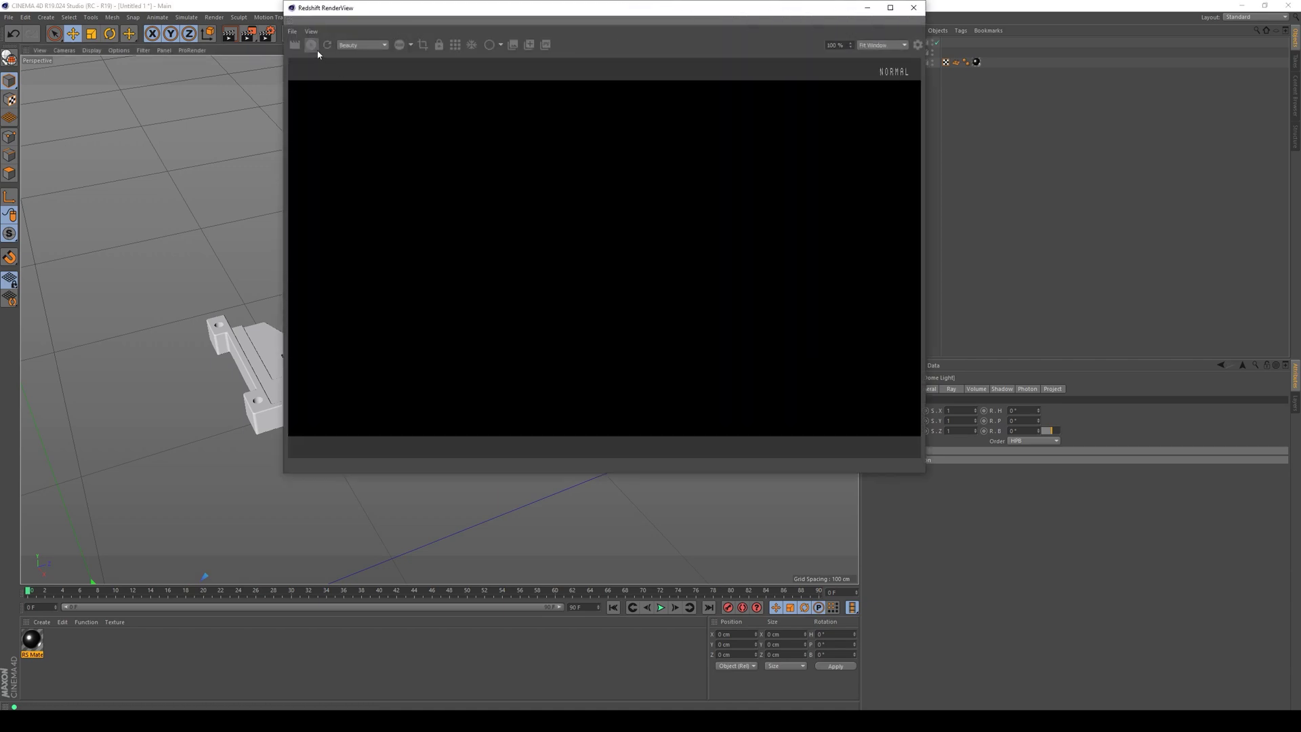
{"action": "left_click", "coordinate": [311, 45]}
{"action": "left_click_drag", "start_coordinate": [324, 11], "coordinate": [359, 60]}
Place the RenderView beside the model, inspect the rendered case from several angles and up close, and close the RenderView
{"action": "left_click_drag", "start_coordinate": [150, 409], "coordinate": [202, 396], "text": "alt"}
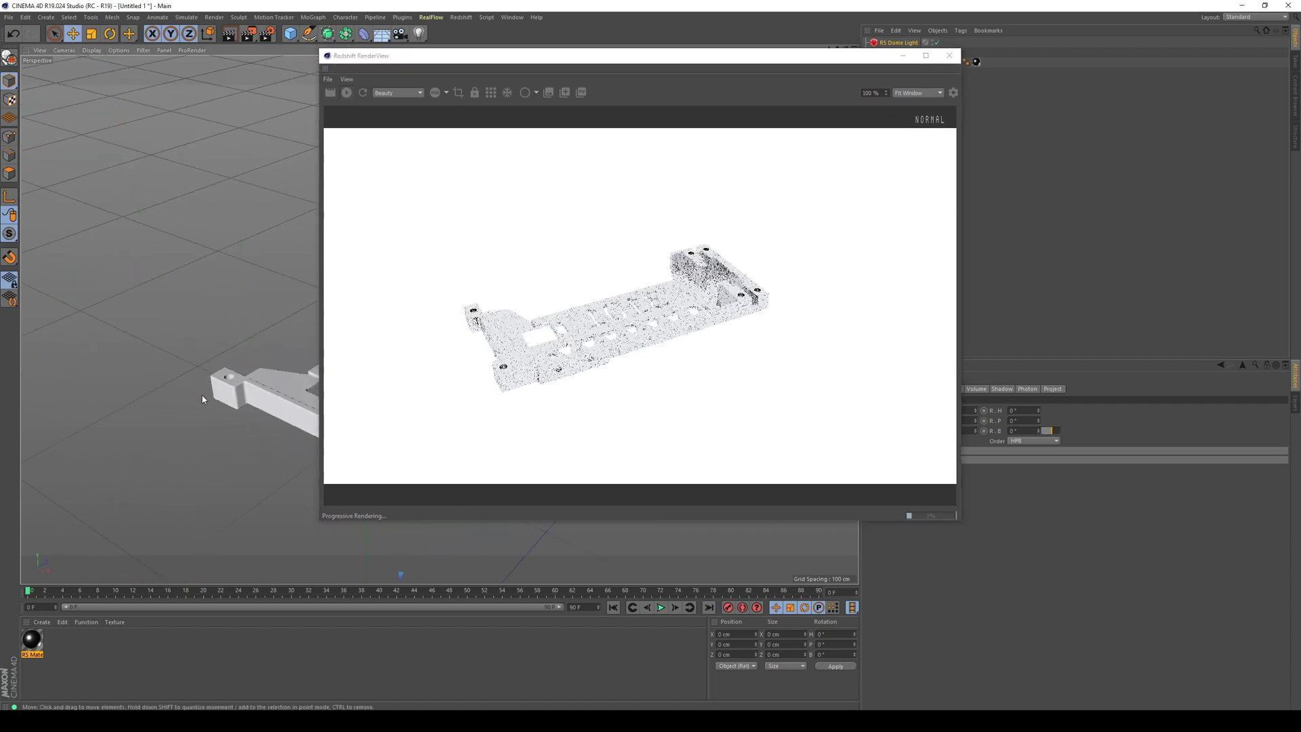
{"action": "left_click_drag", "start_coordinate": [798, 64], "coordinate": [1035, 72]}
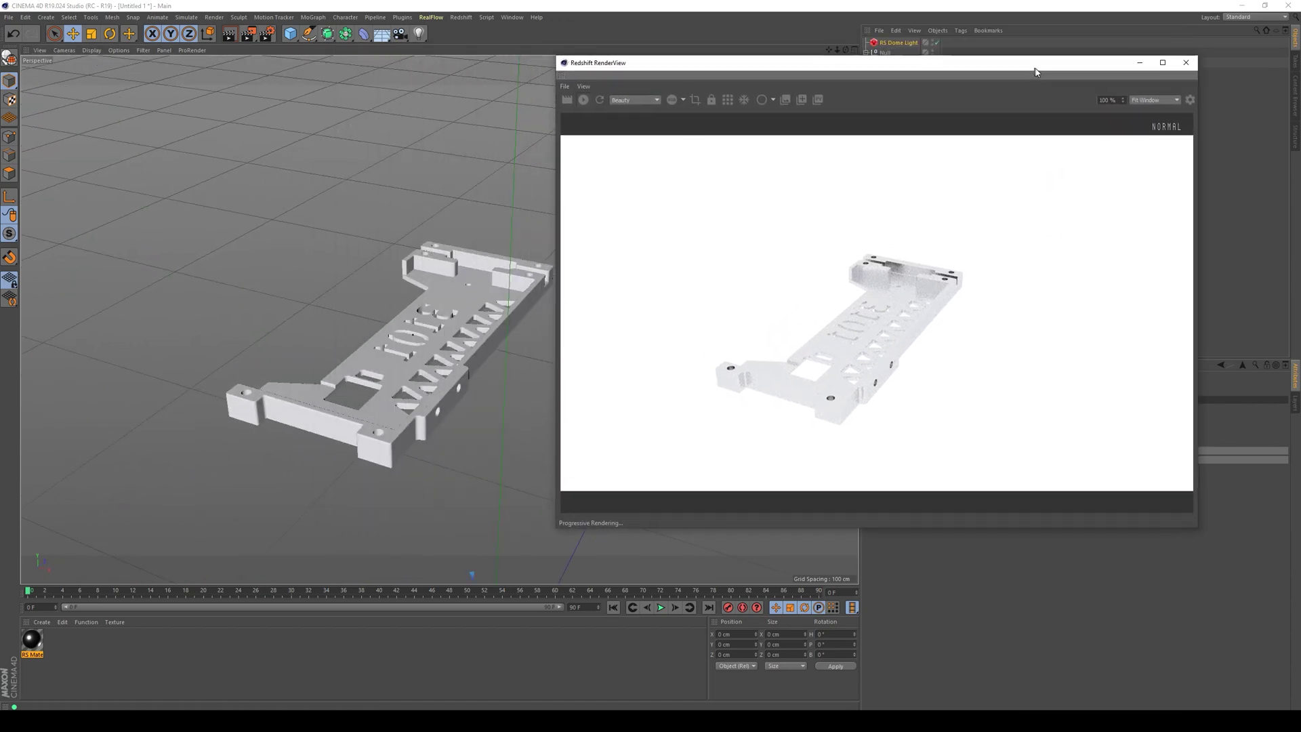
{"action": "left_click_drag", "start_coordinate": [406, 339], "coordinate": [434, 285], "text": "alt"}
{"action": "scroll", "coordinate": [441, 336], "scroll_direction": "up", "scroll_amount": 5}
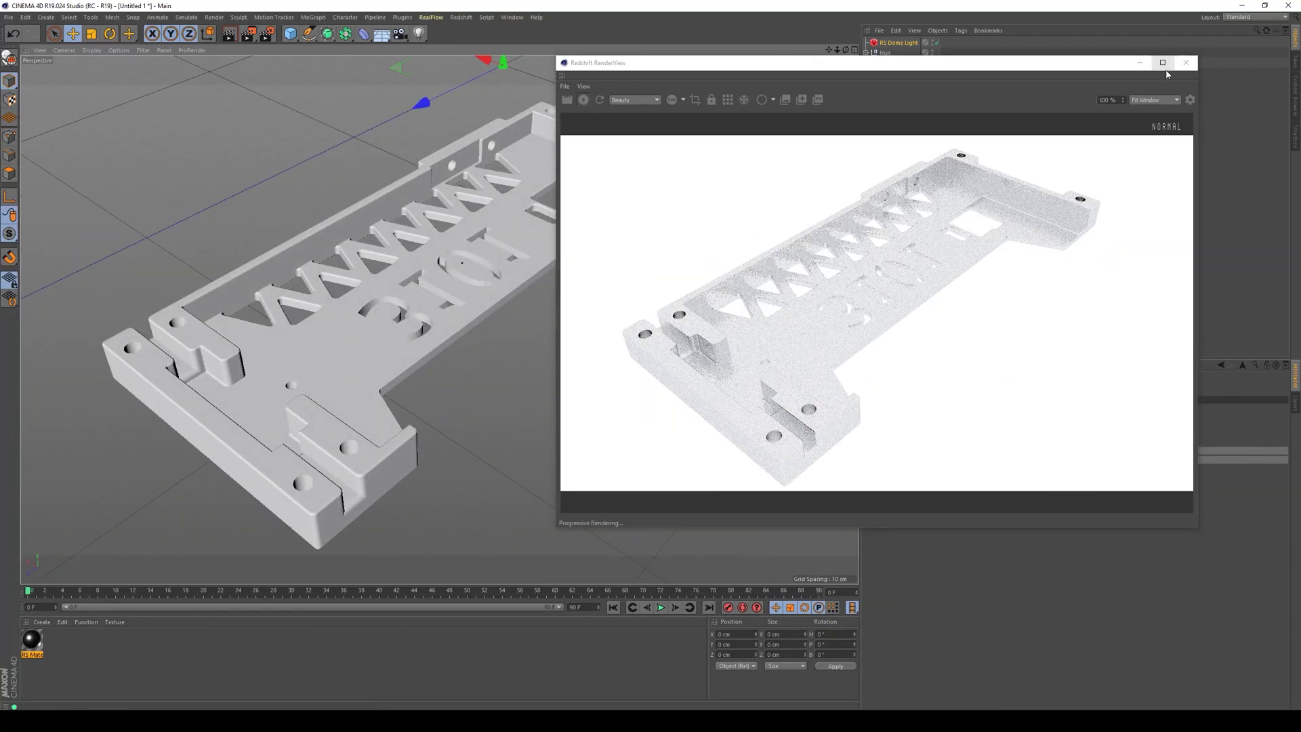
{"action": "left_click", "coordinate": [1185, 62]}
{"action": "scroll", "coordinate": [415, 238], "scroll_direction": "down", "scroll_amount": 3}
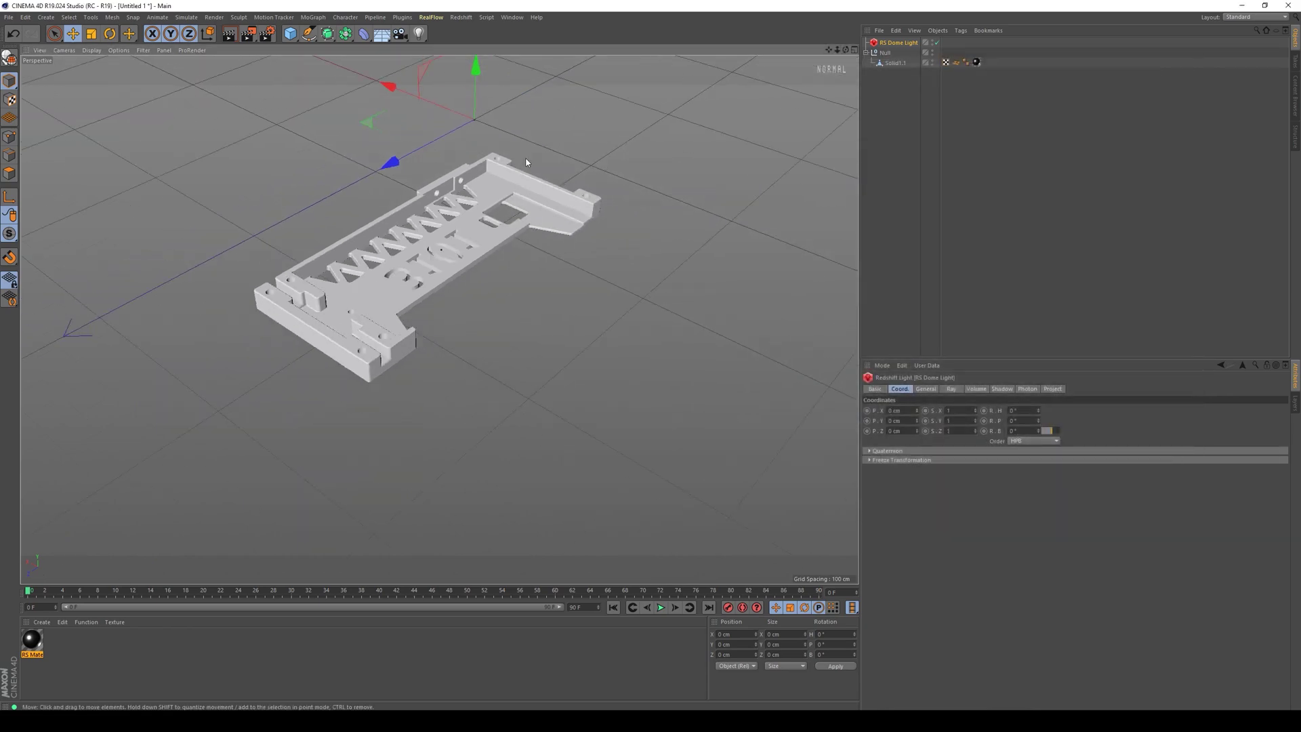